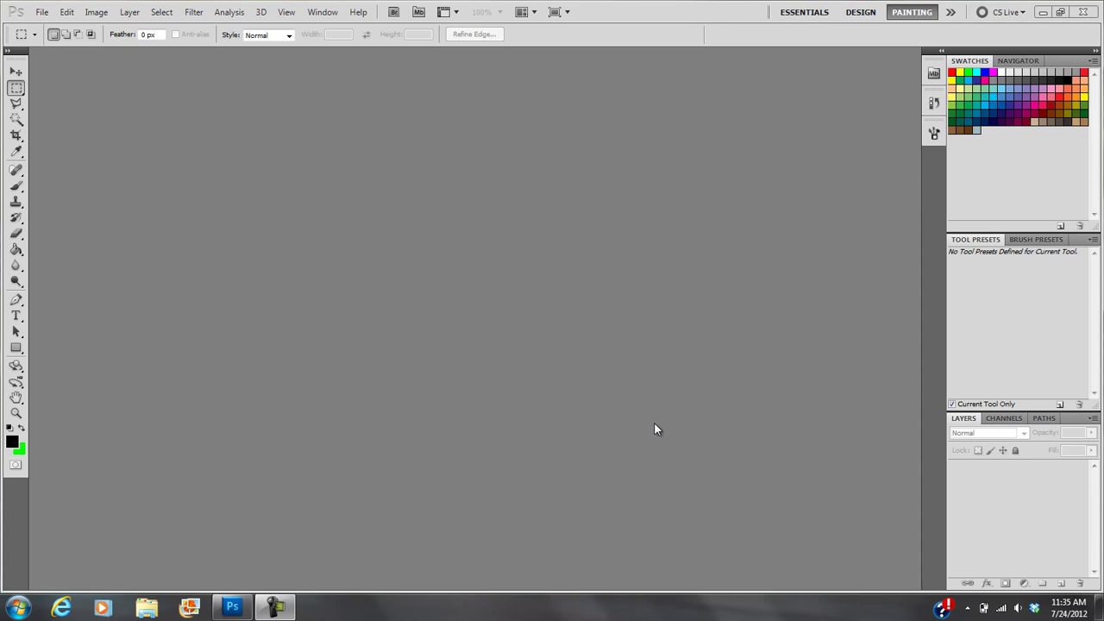
Step: Start a new document named 'photoshop basics'
{"action": "left_click", "coordinate": [47, 12]}
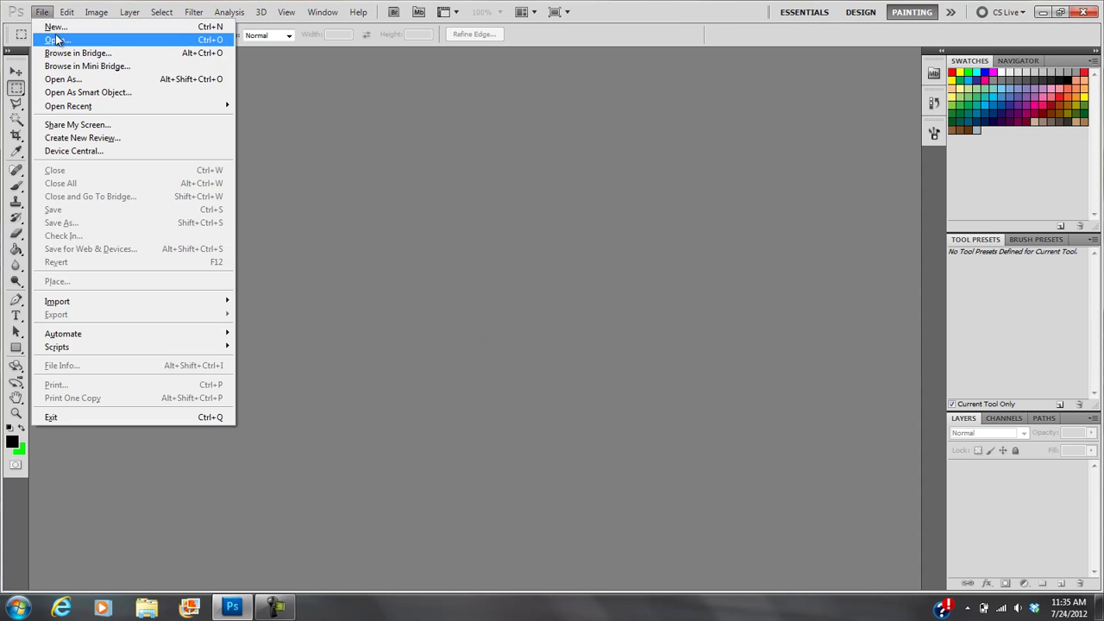
{"action": "left_click", "coordinate": [43, 14]}
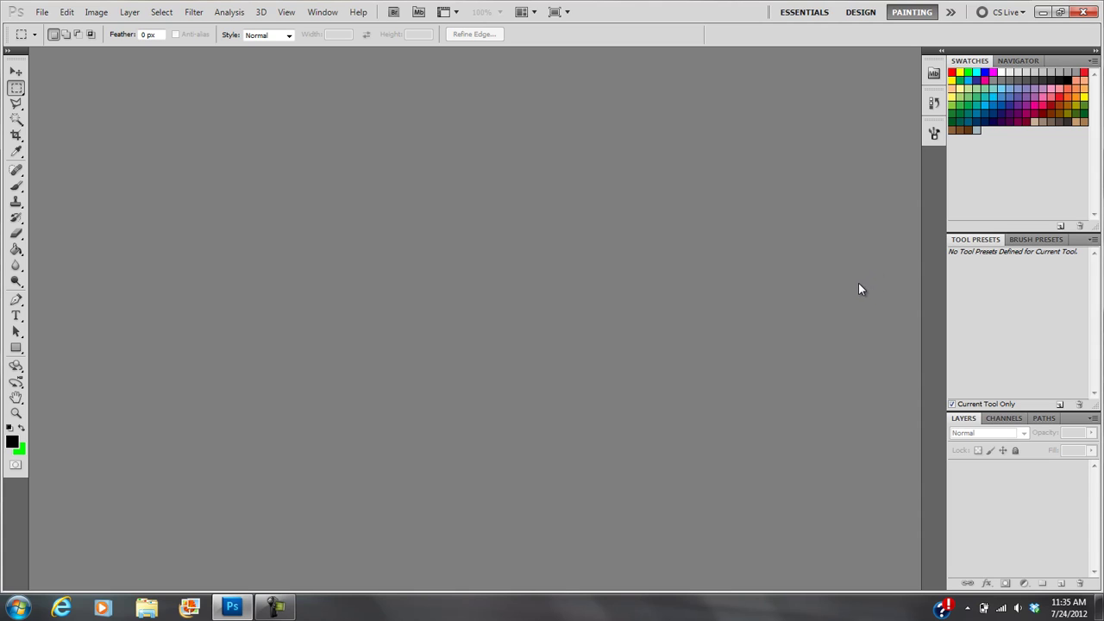
{"action": "left_click", "coordinate": [41, 13]}
{"action": "left_click", "coordinate": [52, 28]}
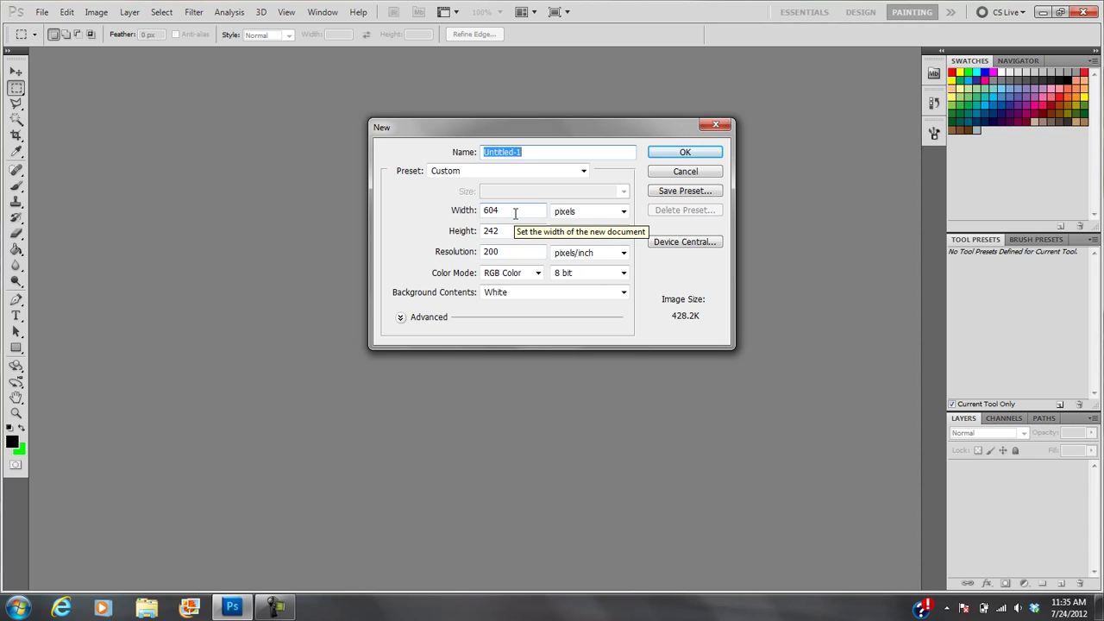
{"action": "type", "text": "photoshop basics"}
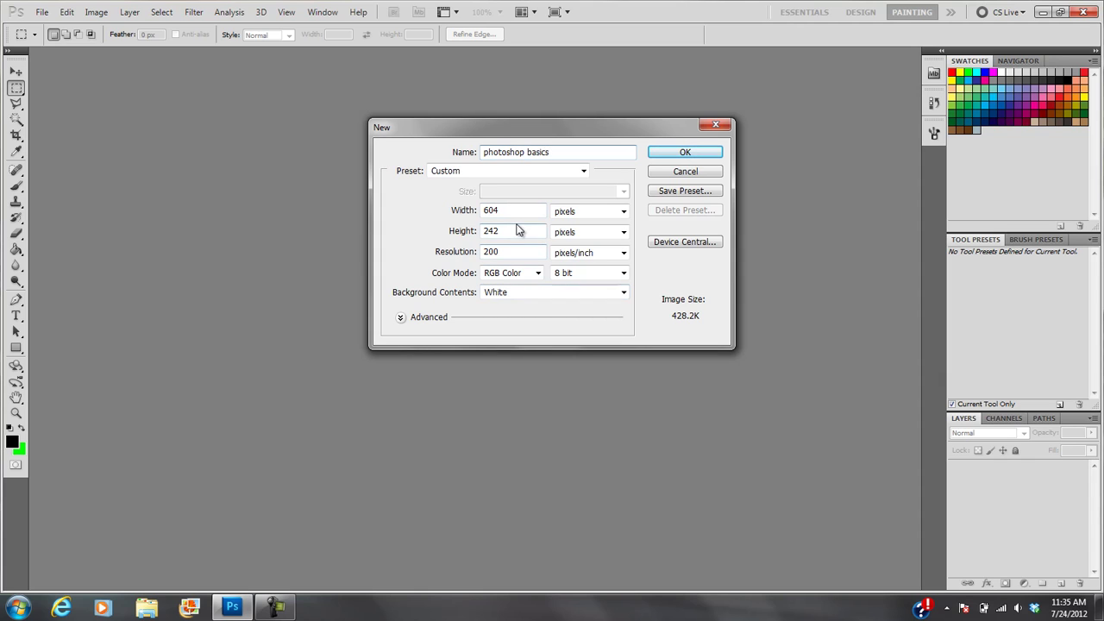
Step: Set the resolution to 300 pixels/inch and the width units to inches
{"action": "double_click", "coordinate": [520, 250]}
{"action": "type", "text": "72"}
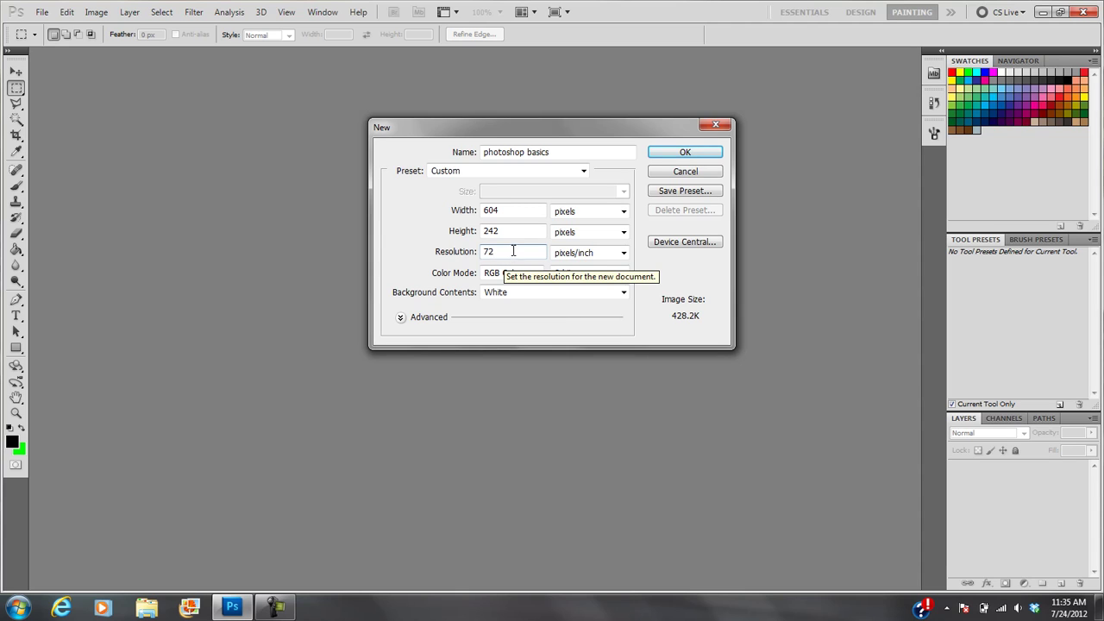
{"action": "double_click", "coordinate": [511, 252]}
{"action": "type", "text": "300"}
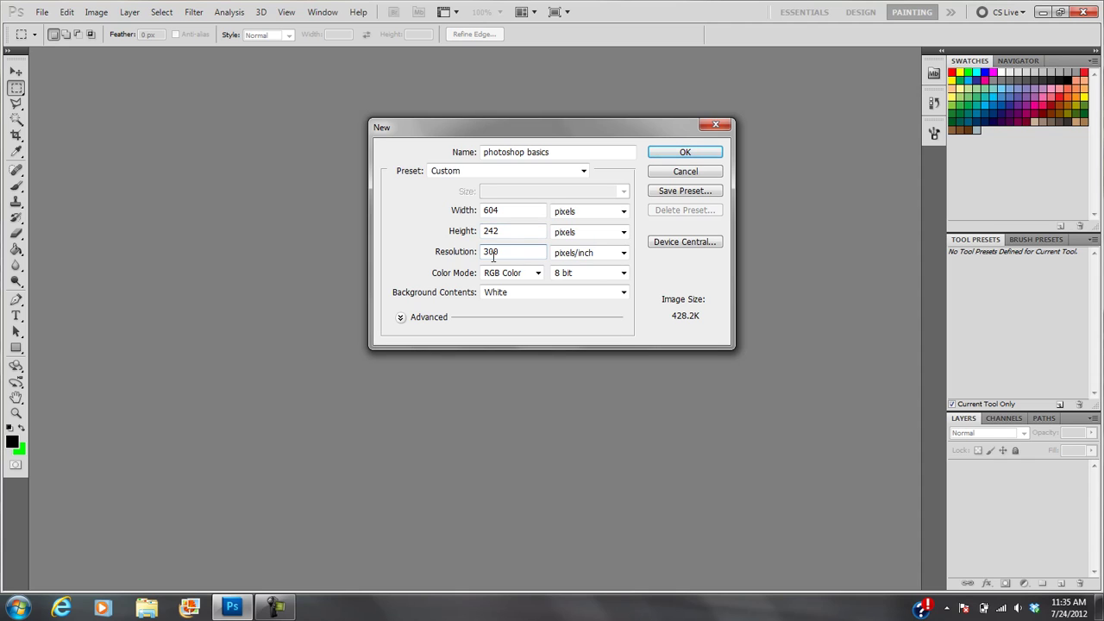
{"action": "double_click", "coordinate": [505, 251]}
{"action": "left_click", "coordinate": [586, 212]}
{"action": "left_click", "coordinate": [580, 235]}
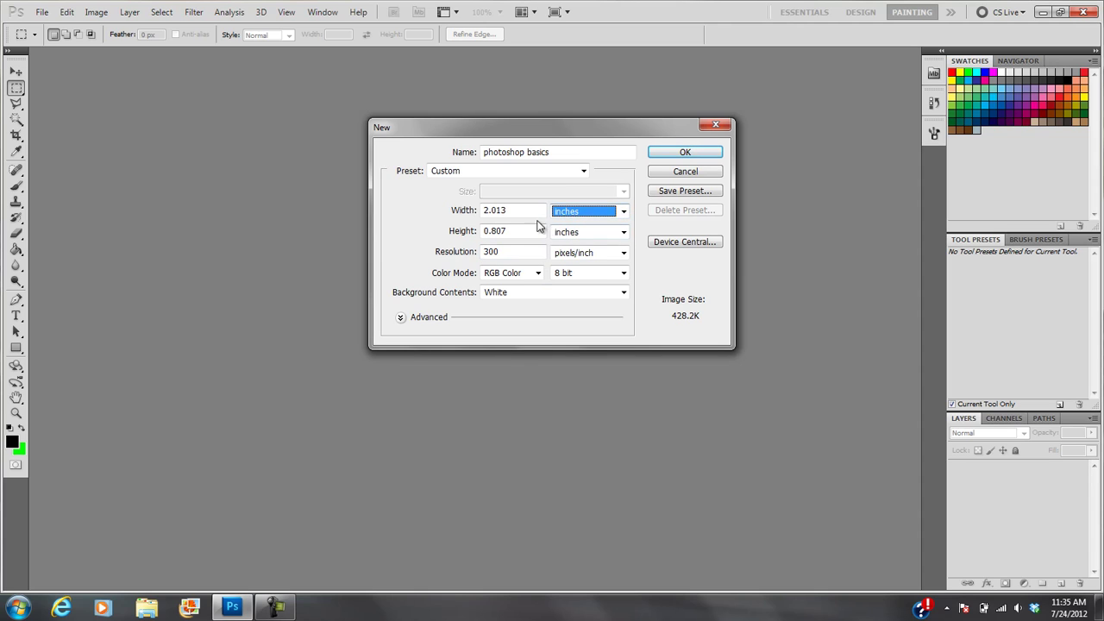
{"action": "left_click", "coordinate": [473, 210]}
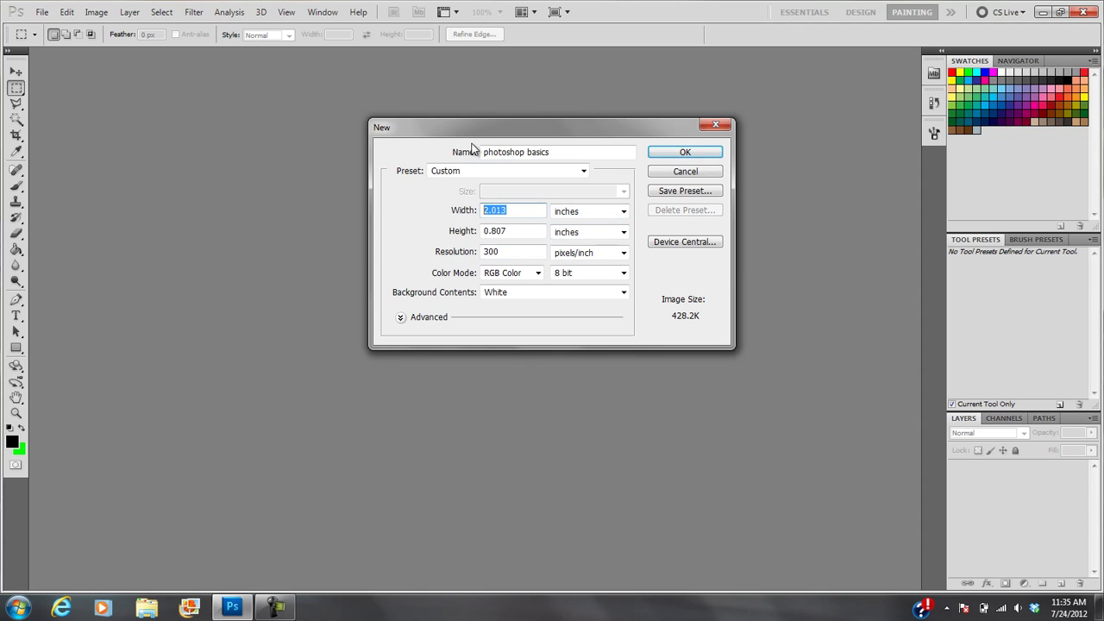
Step: Try 8.5 × 11 at 72 resolution, then switch the size units to pixels
{"action": "type", "text": "8.5"}
{"action": "key", "text": "Tab"}
{"action": "type", "text": "11"}
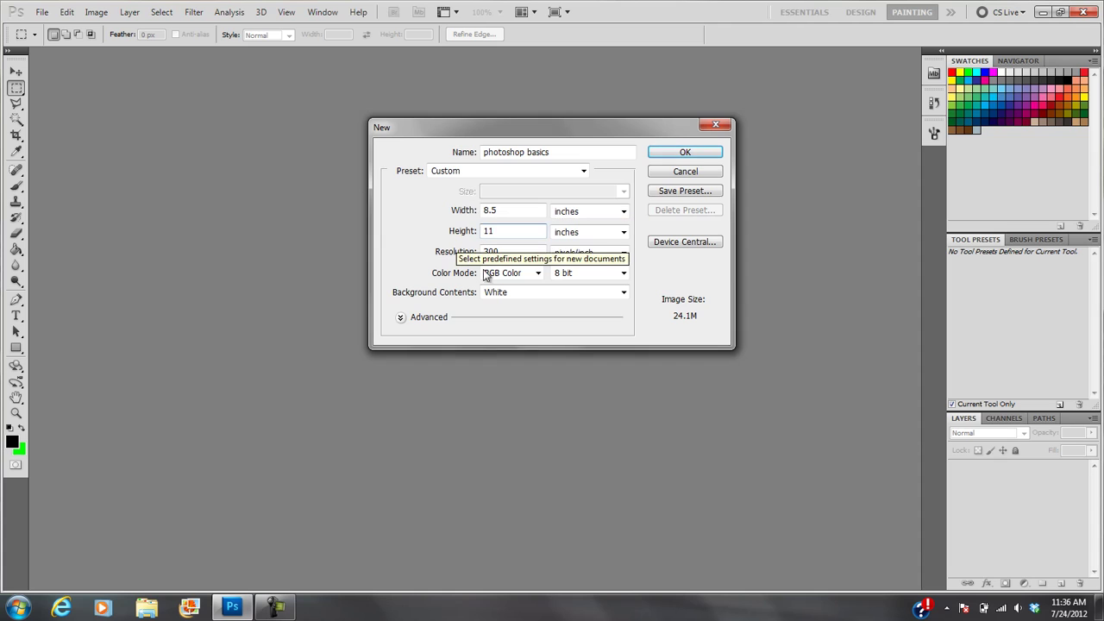
{"action": "key", "text": "Tab"}
{"action": "type", "text": "72"}
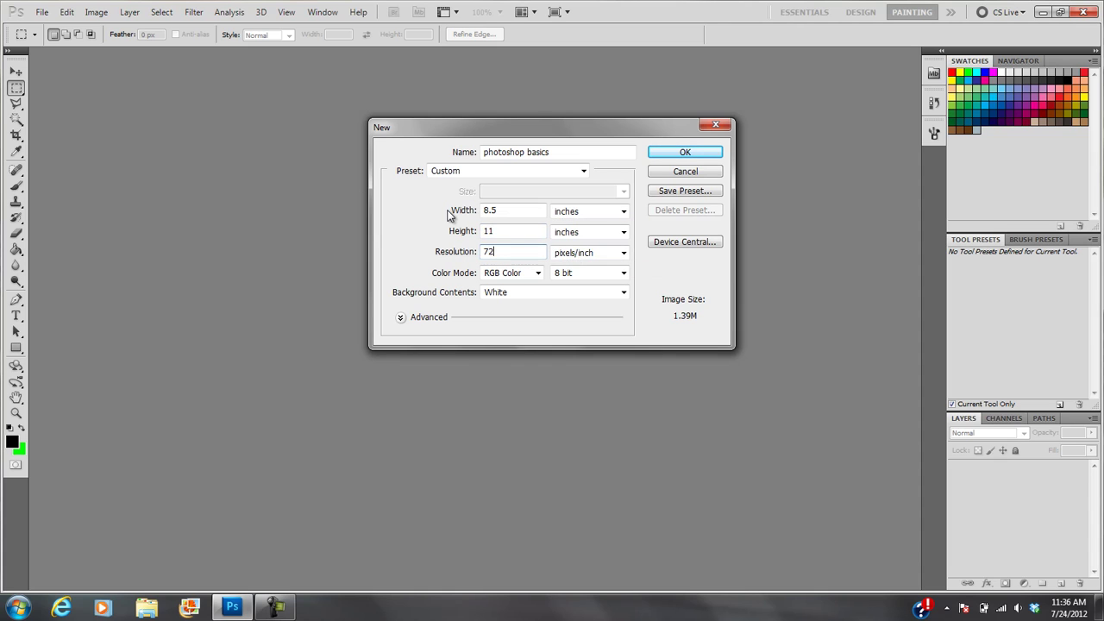
{"action": "left_click", "coordinate": [589, 232]}
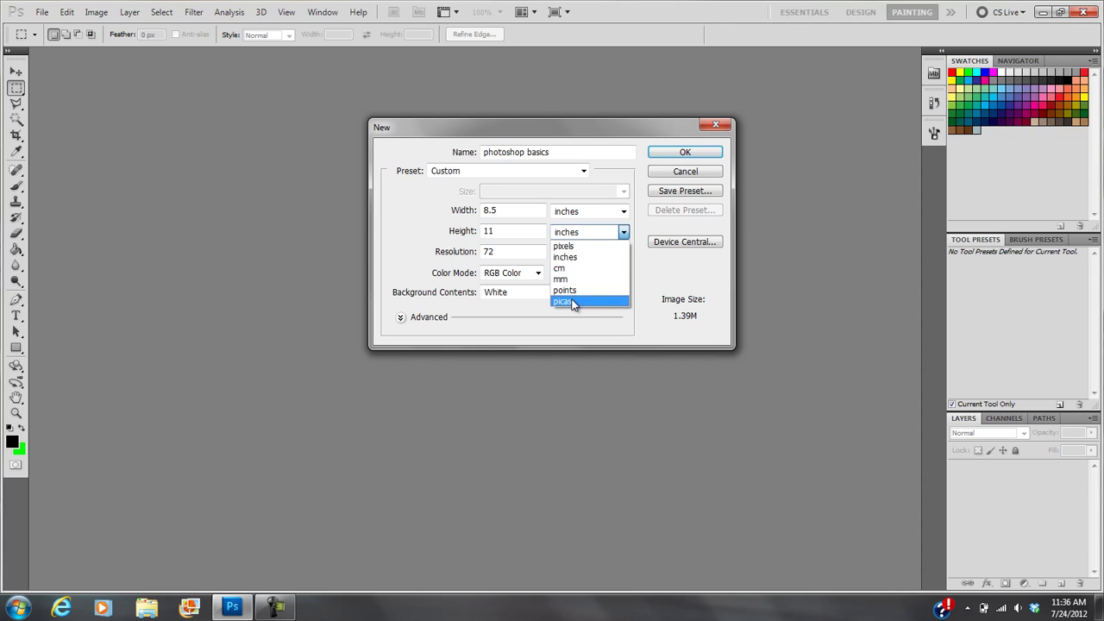
{"action": "left_click", "coordinate": [579, 246]}
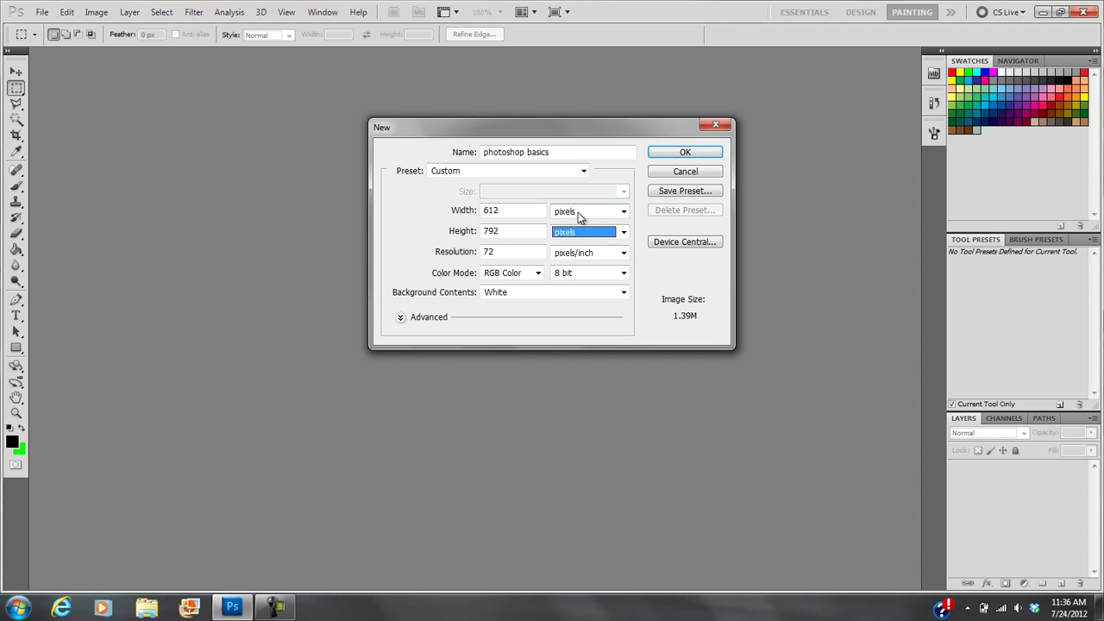
Step: Enter 800 × 600 pixels at 300 pixels/inch
{"action": "double_click", "coordinate": [504, 213]}
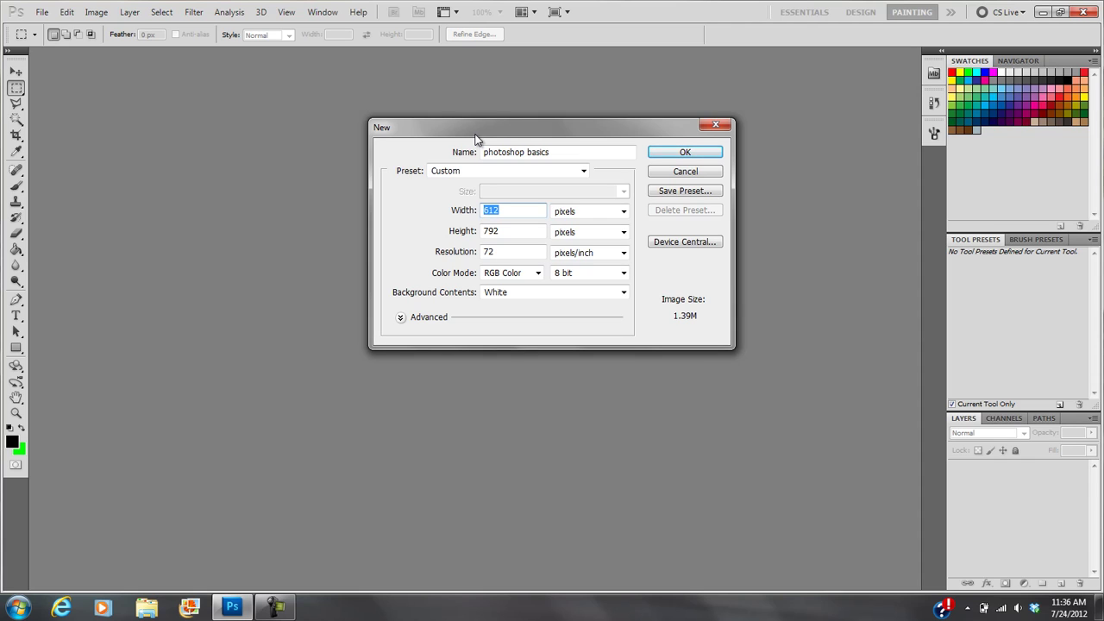
{"action": "type", "text": "800"}
{"action": "double_click", "coordinate": [500, 232]}
{"action": "type", "text": "600"}
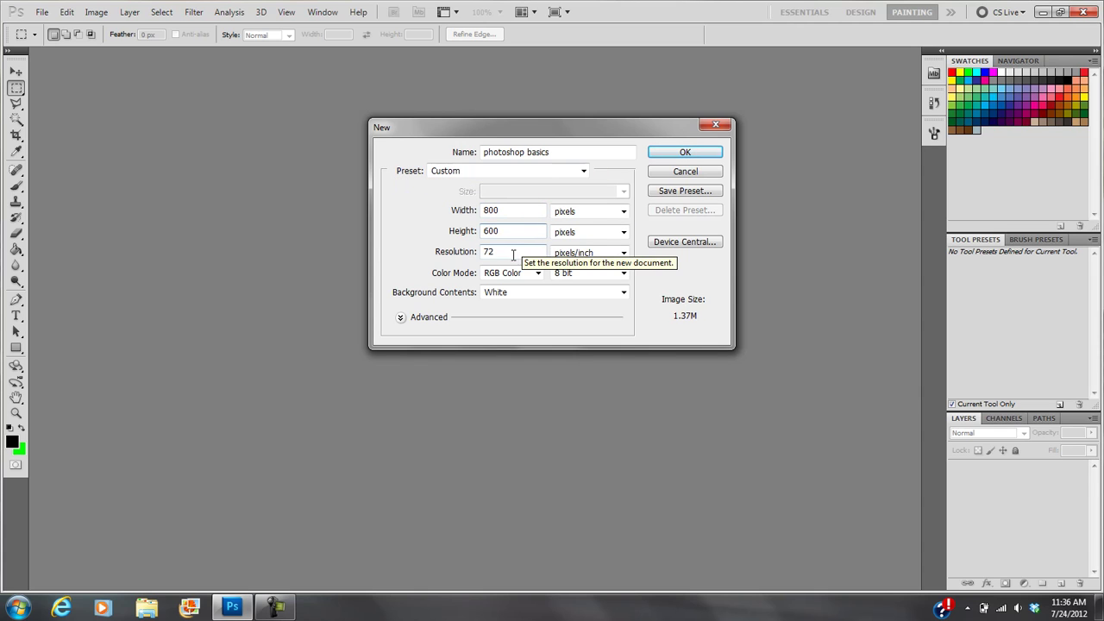
{"action": "double_click", "coordinate": [514, 252]}
{"action": "type", "text": "300"}
Step: Switch back to inches, set 8 × 6 inches and create the document
{"action": "double_click", "coordinate": [509, 230]}
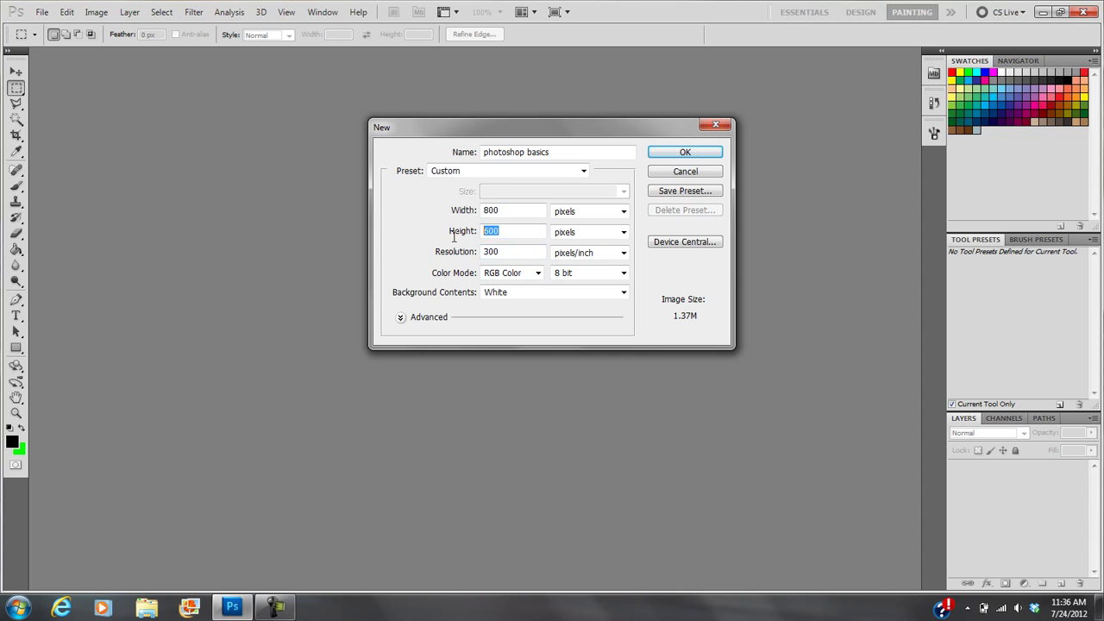
{"action": "left_click", "coordinate": [592, 233]}
{"action": "left_click", "coordinate": [579, 260]}
{"action": "double_click", "coordinate": [515, 210]}
{"action": "type", "text": "8"}
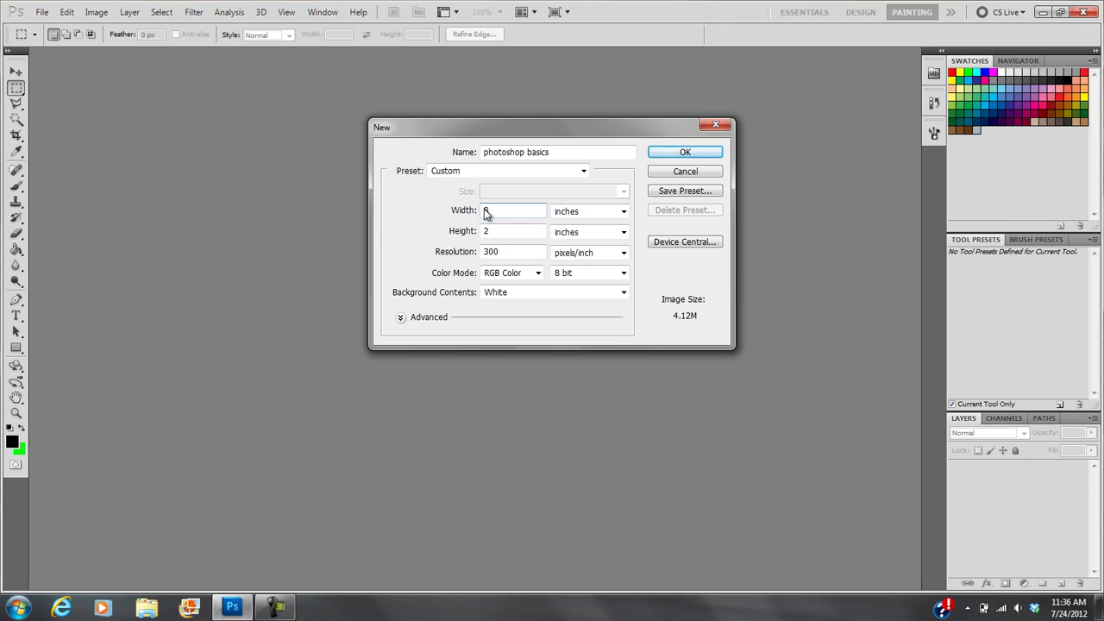
{"action": "double_click", "coordinate": [495, 229]}
{"action": "type", "text": "6"}
{"action": "left_click", "coordinate": [686, 153]}
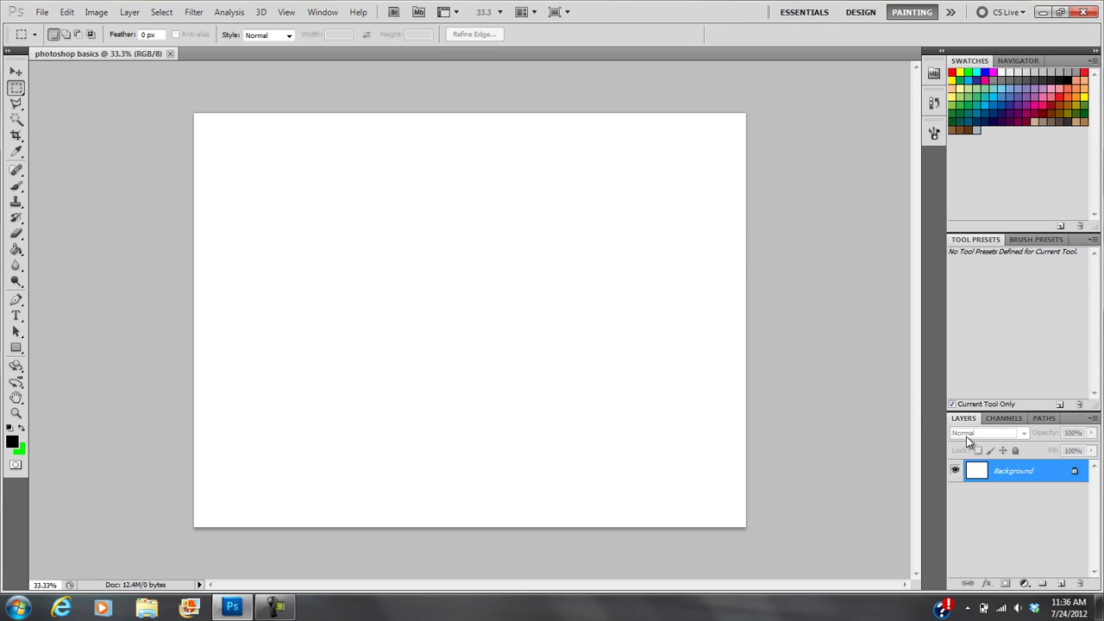
Step: Collapse the Tool Presets and Swatches panels to tabs, keeping the Layers panel shown
{"action": "double_click", "coordinate": [979, 240]}
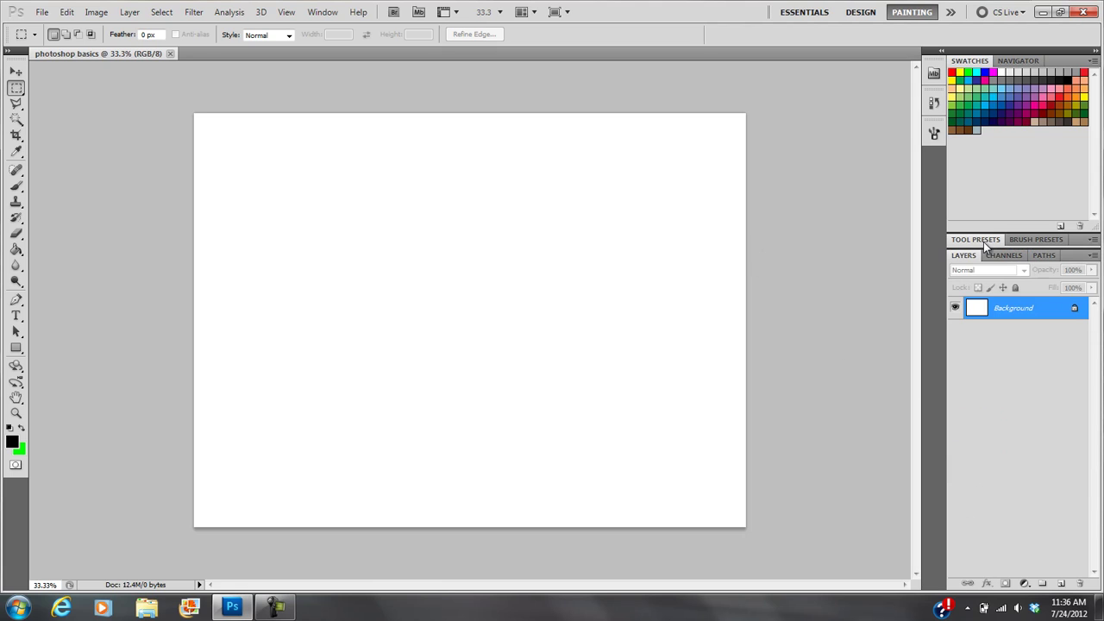
{"action": "double_click", "coordinate": [977, 62]}
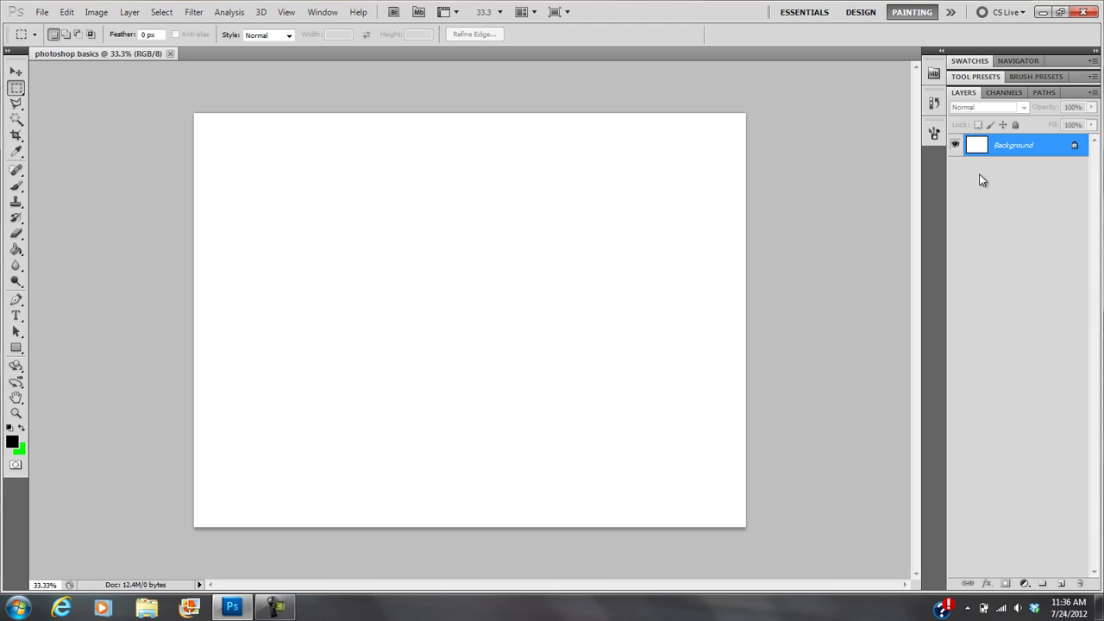
{"action": "left_click", "coordinate": [323, 13]}
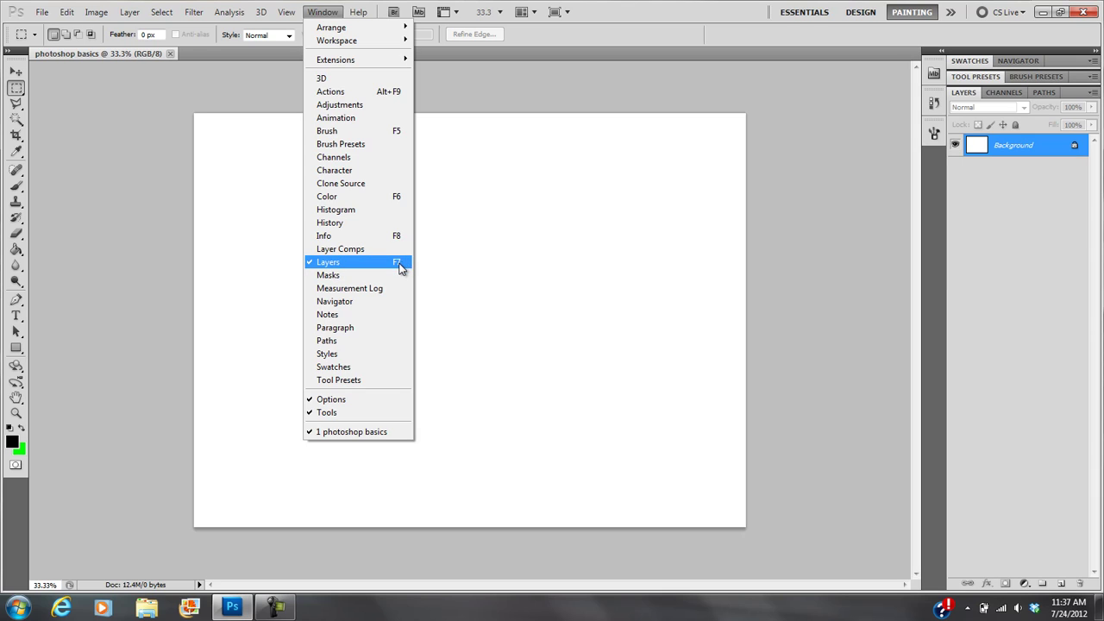
{"action": "left_click", "coordinate": [959, 218]}
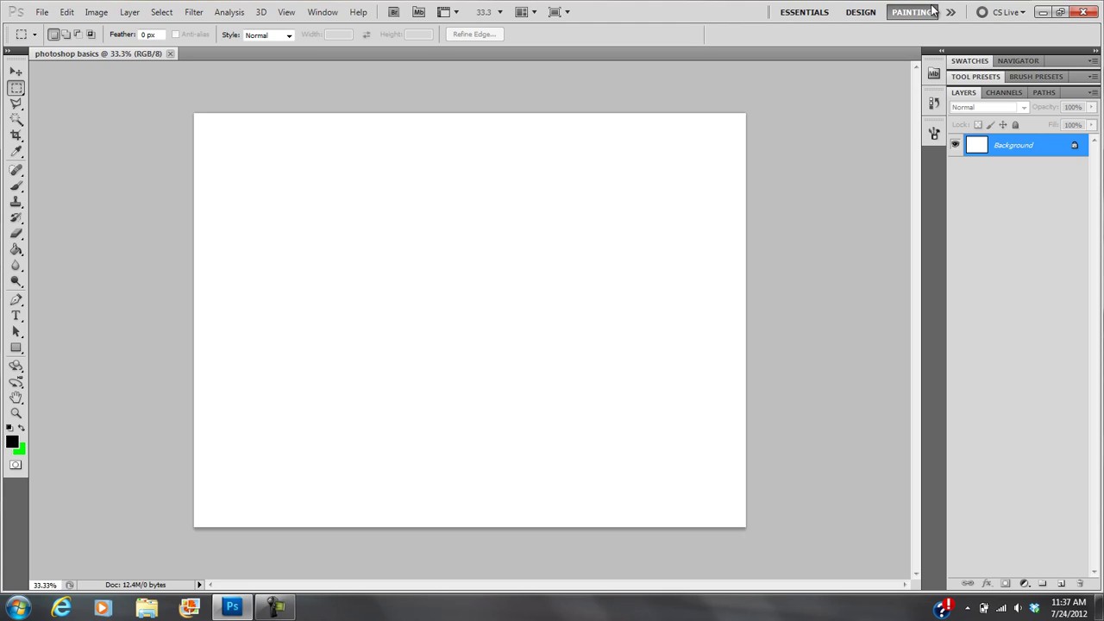
{"action": "key", "text": "F7"}
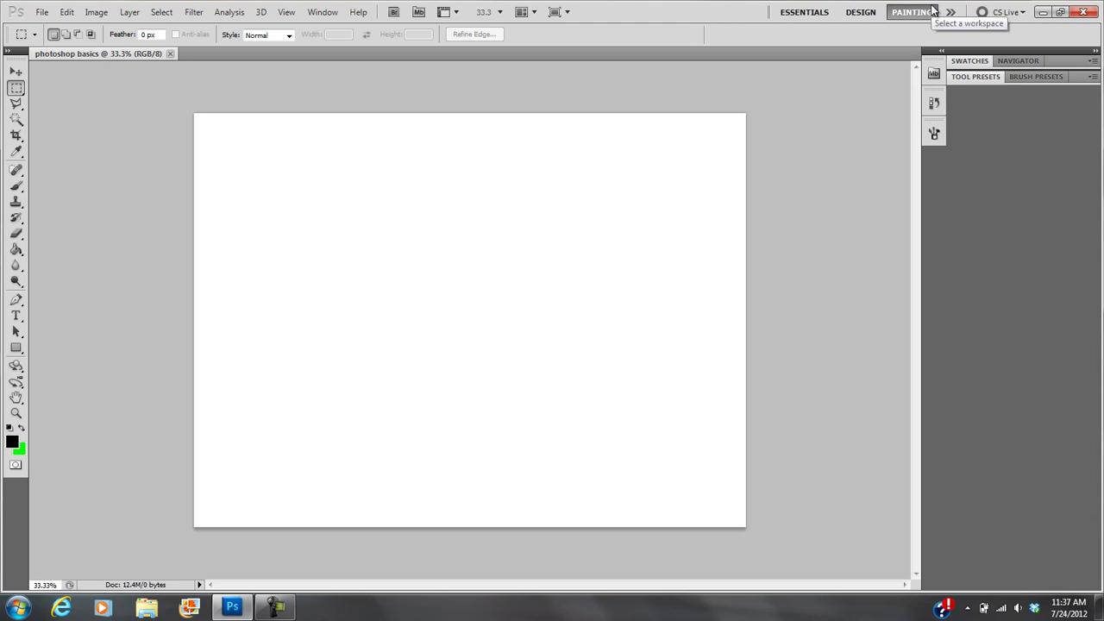
{"action": "key", "text": "F7"}
{"action": "key", "text": "F7"}
{"action": "key", "text": "F7"}
{"action": "key", "text": "F7"}
{"action": "key", "text": "F7"}
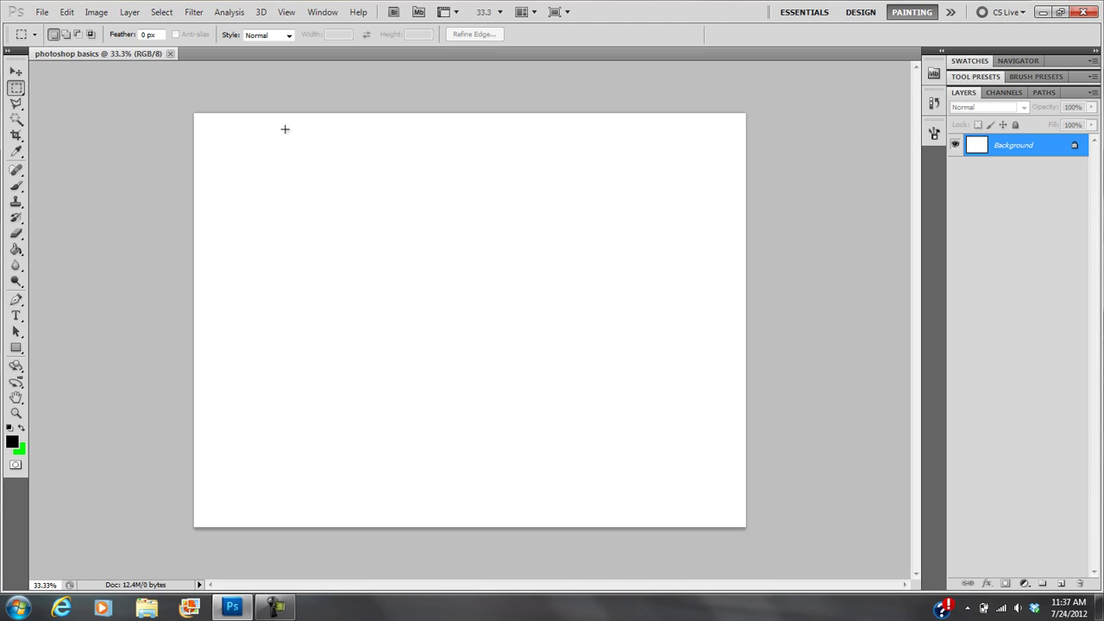
Step: Add a Solid Color fill layer, Color Fill 1, in dark gray #2b2b2b
{"action": "left_click", "coordinate": [129, 12]}
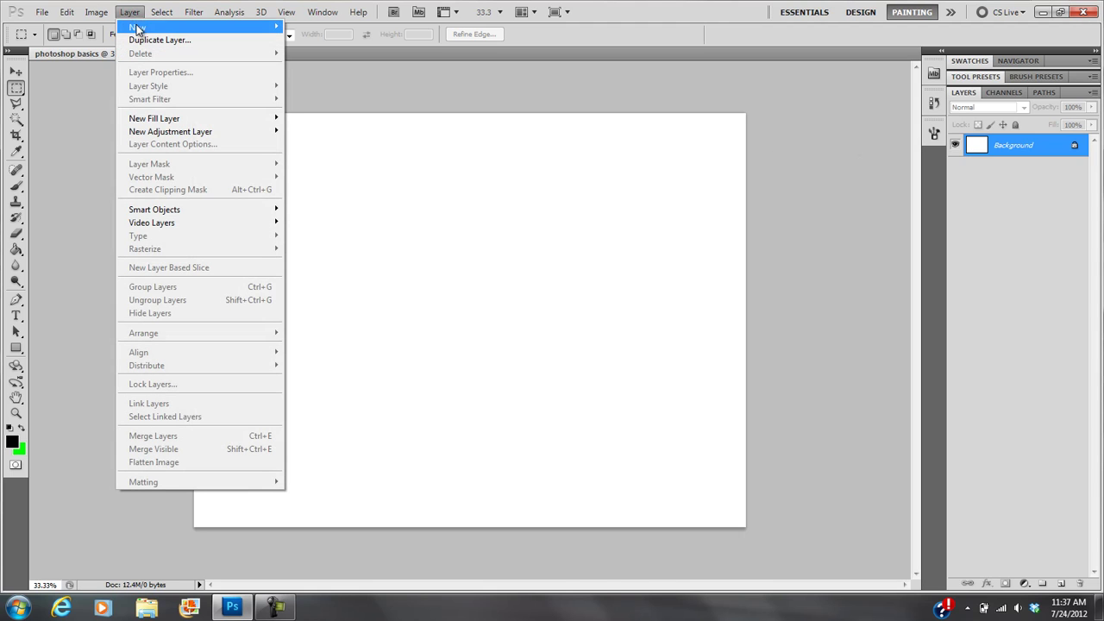
{"action": "mouse_move", "coordinate": [161, 122]}
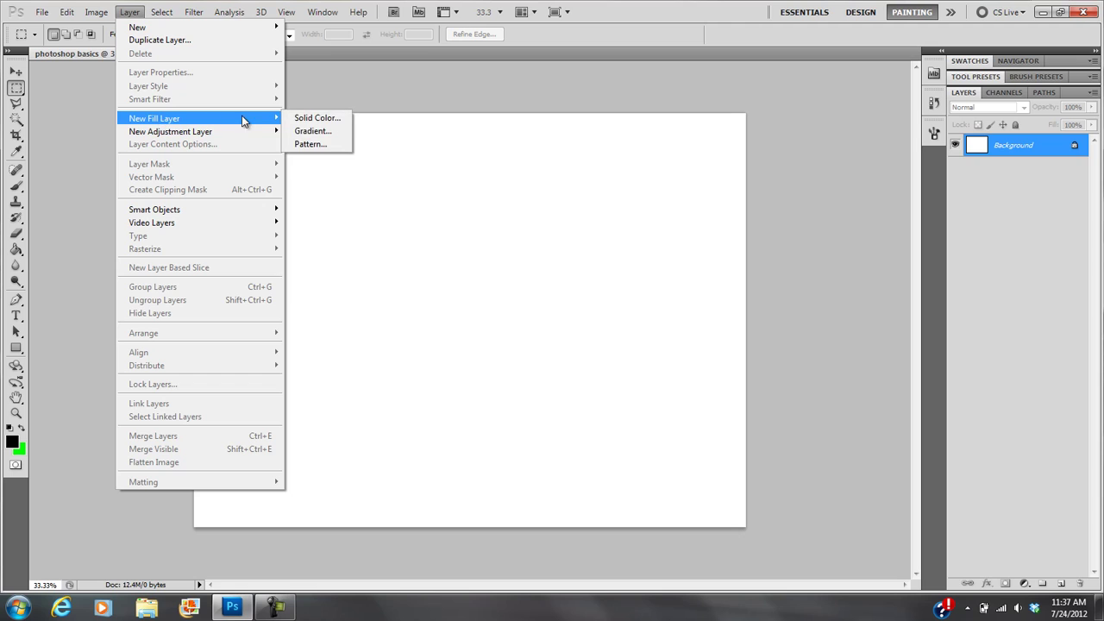
{"action": "left_click", "coordinate": [314, 118]}
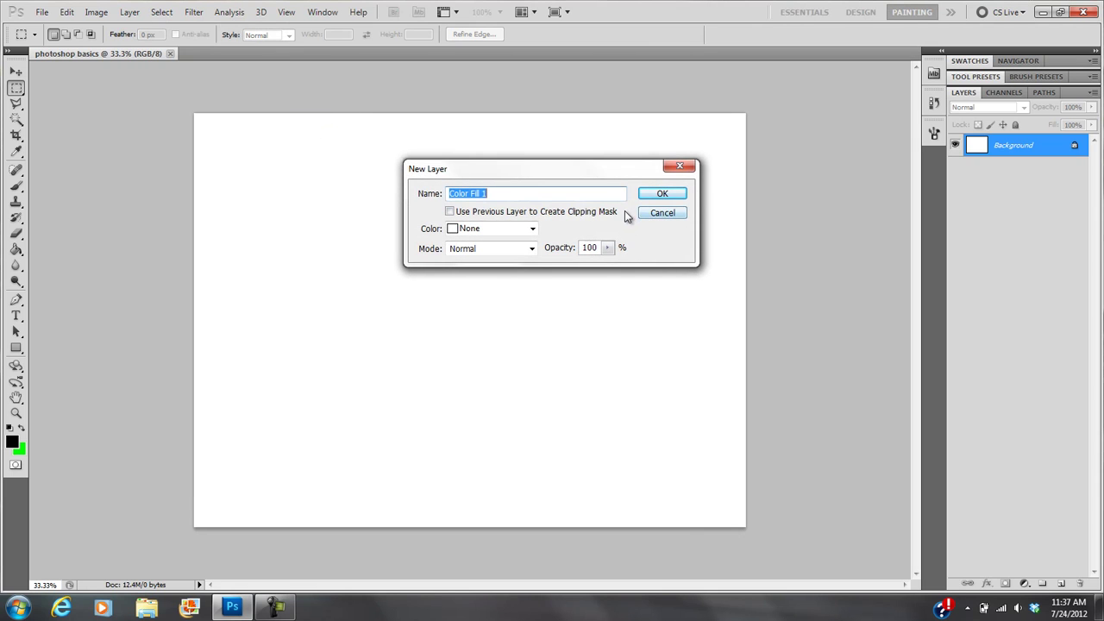
{"action": "left_click", "coordinate": [660, 196]}
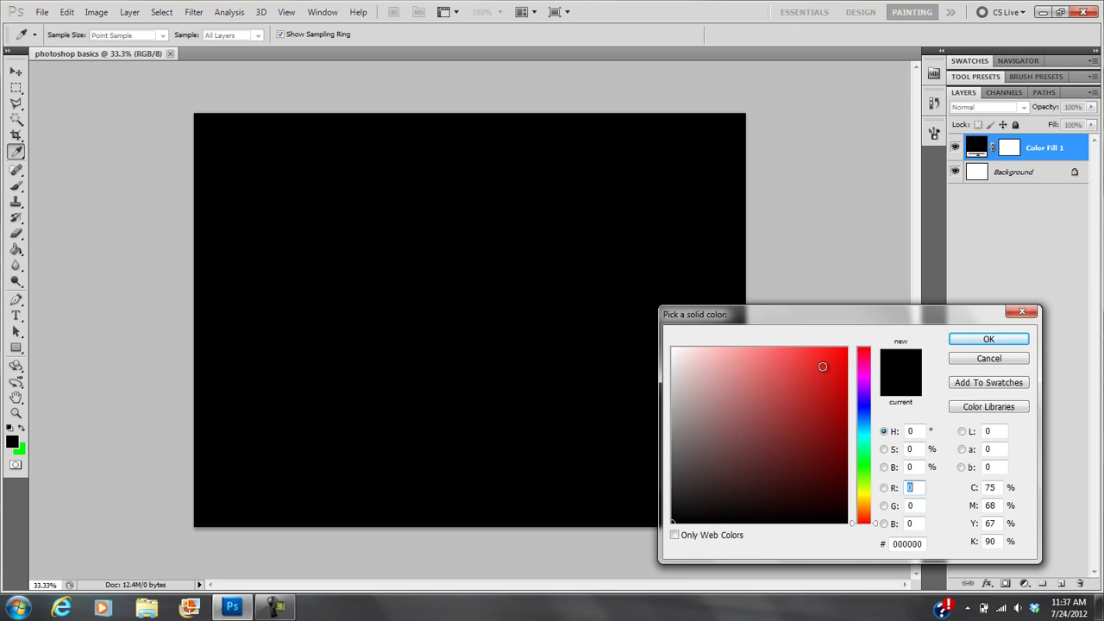
{"action": "left_click_drag", "start_coordinate": [681, 458], "coordinate": [671, 493]}
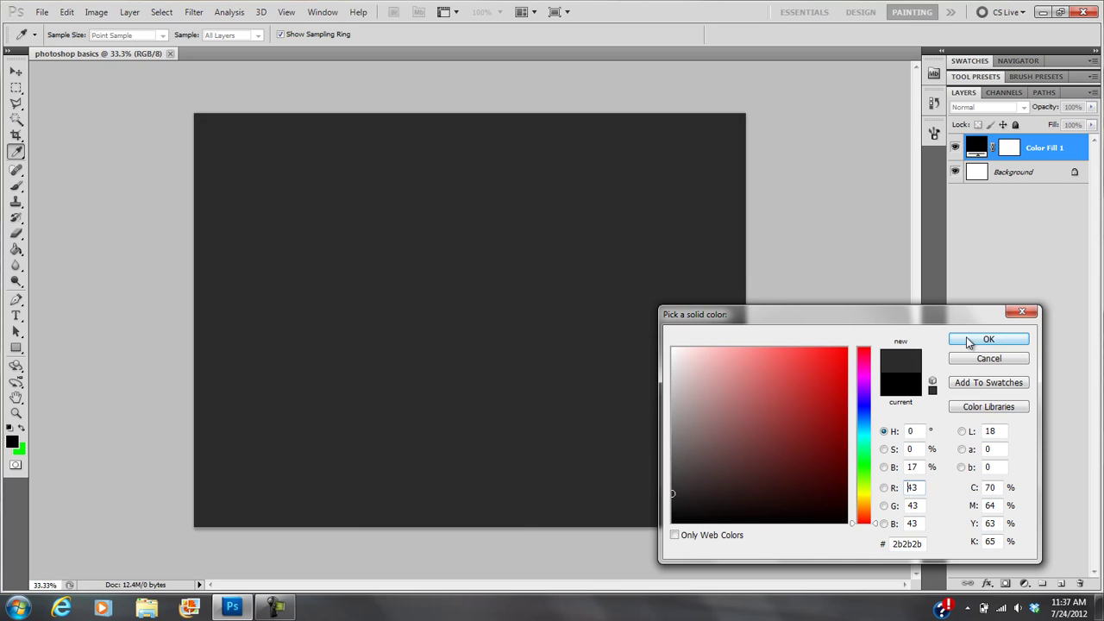
{"action": "left_click", "coordinate": [964, 340]}
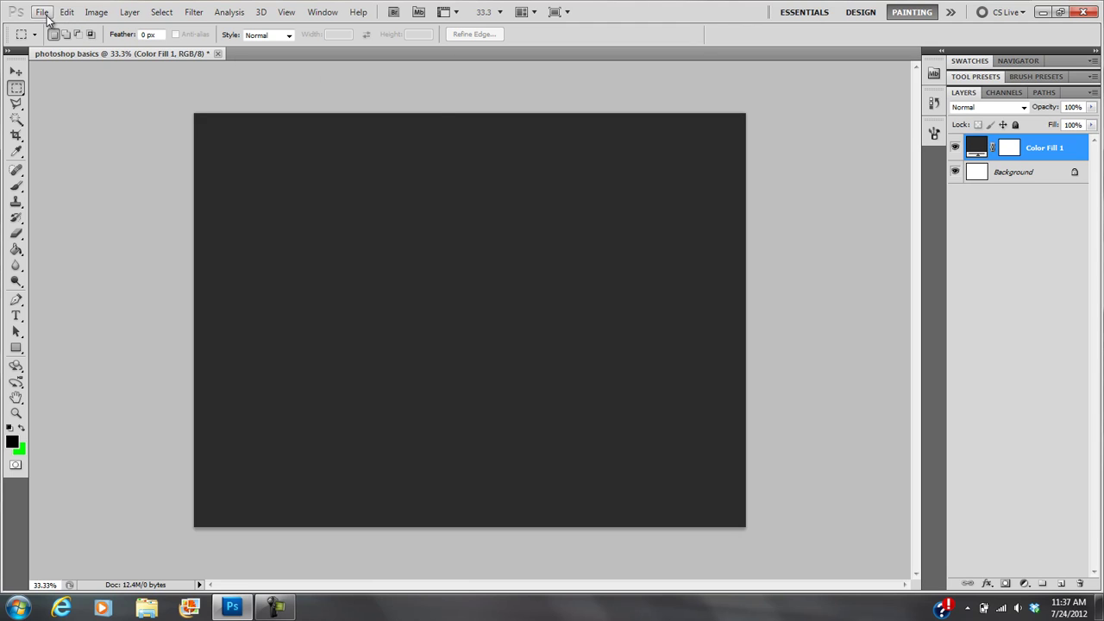
Step: Add an empty Layer 1 above Color Fill 1 via Layer > New > Layer
{"action": "left_click", "coordinate": [130, 12]}
{"action": "mouse_move", "coordinate": [139, 30]}
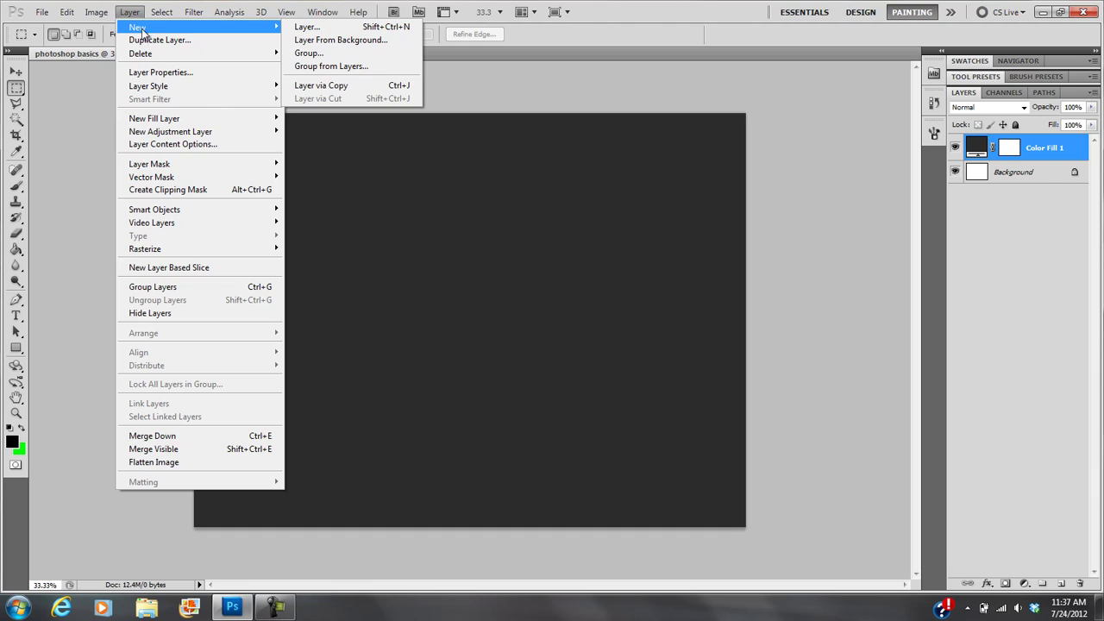
{"action": "left_click", "coordinate": [302, 32]}
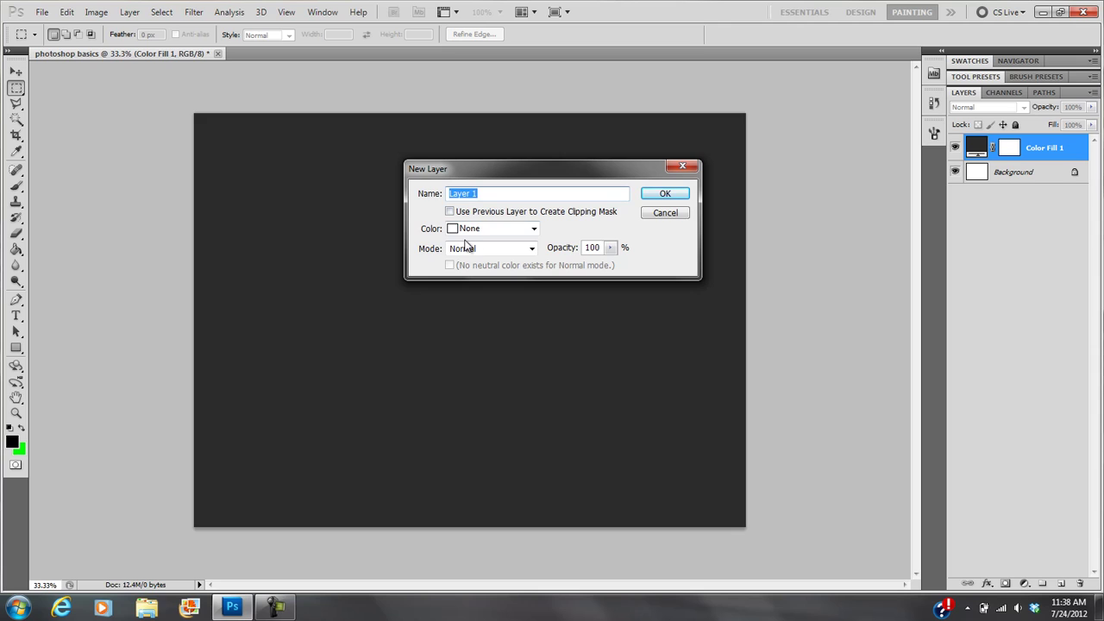
{"action": "left_click", "coordinate": [669, 196]}
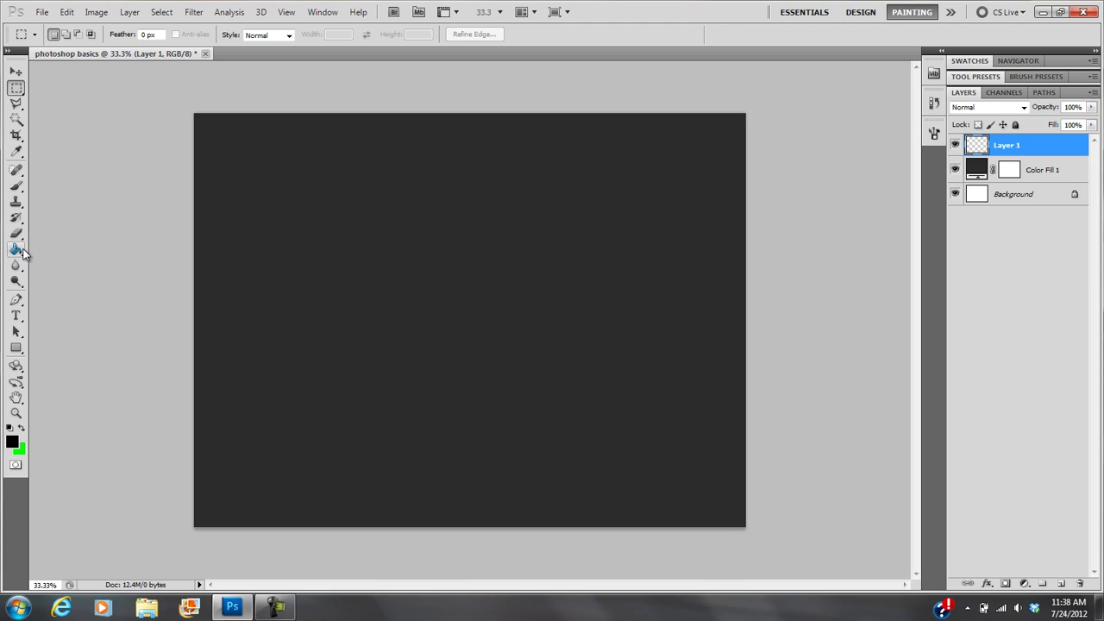
Step: Select the Brush tool after briefly trying the Pencil
{"action": "left_click", "coordinate": [15, 188]}
{"action": "left_click", "coordinate": [15, 190]}
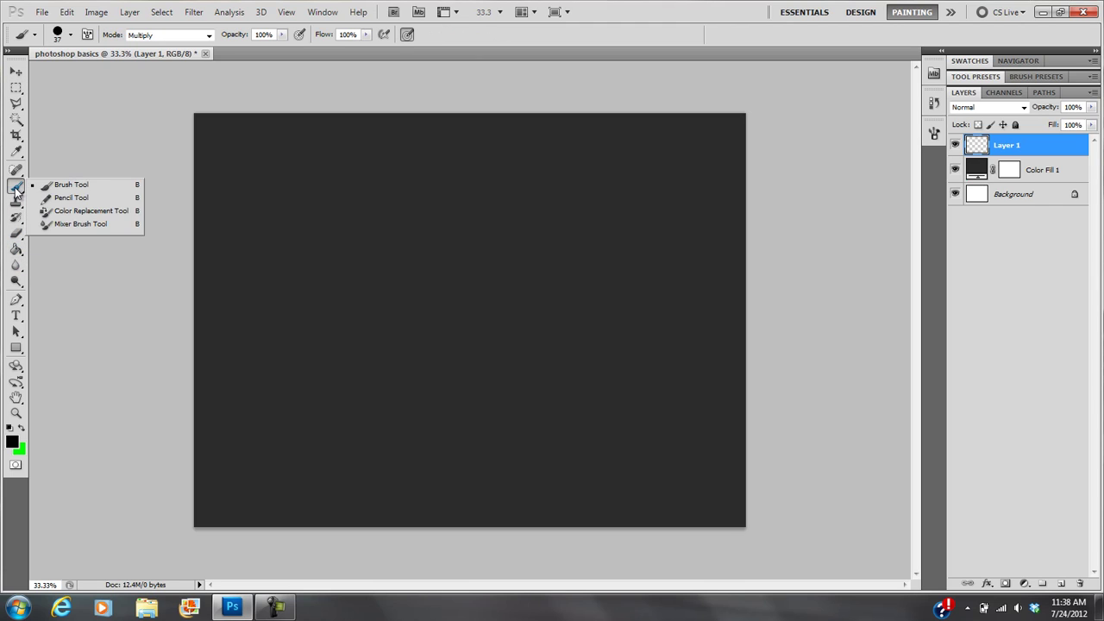
{"action": "left_click", "coordinate": [60, 200]}
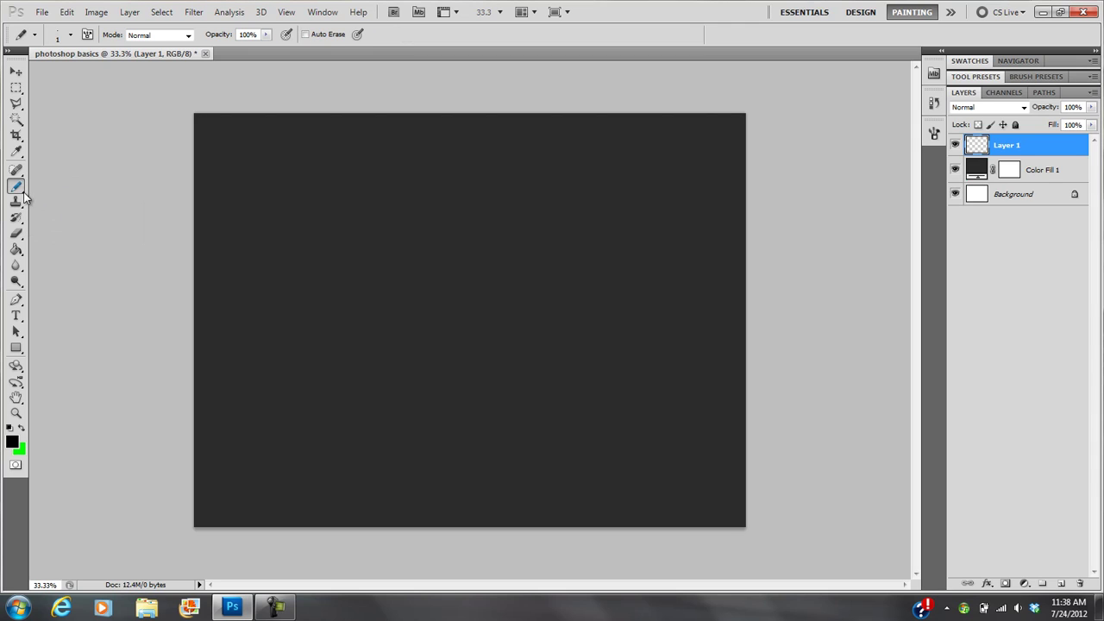
{"action": "right_click", "coordinate": [23, 196]}
{"action": "left_click", "coordinate": [42, 186]}
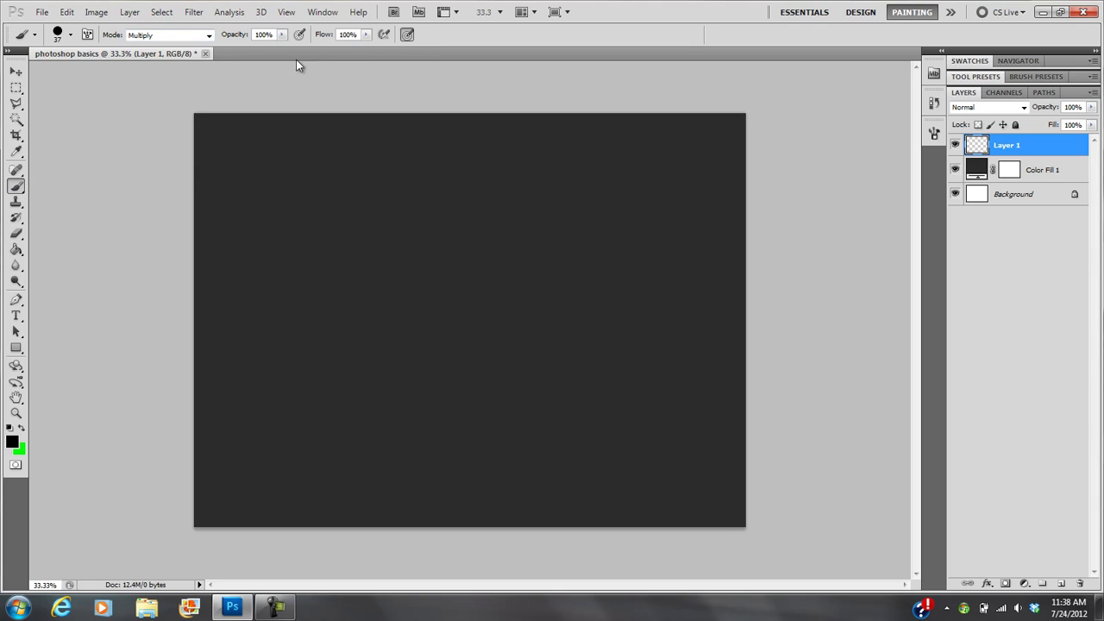
Step: Set the foreground colour to pure red (#ff000c), after briefly trying blue
{"action": "left_click", "coordinate": [14, 444]}
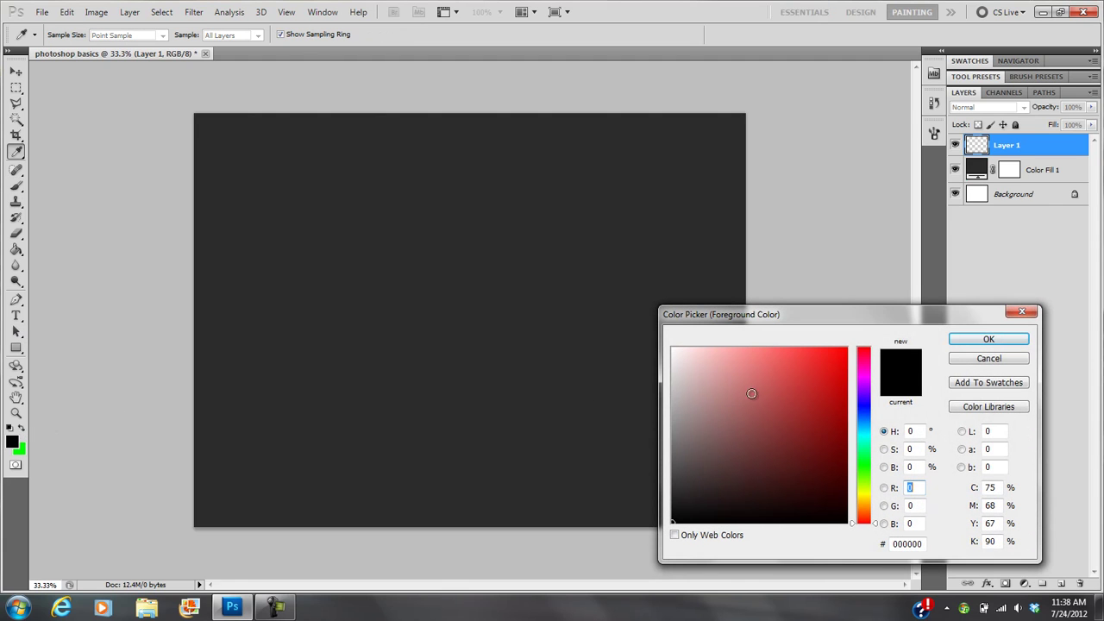
{"action": "left_click", "coordinate": [839, 359]}
{"action": "left_click_drag", "start_coordinate": [839, 359], "coordinate": [929, 335]}
{"action": "left_click", "coordinate": [987, 340]}
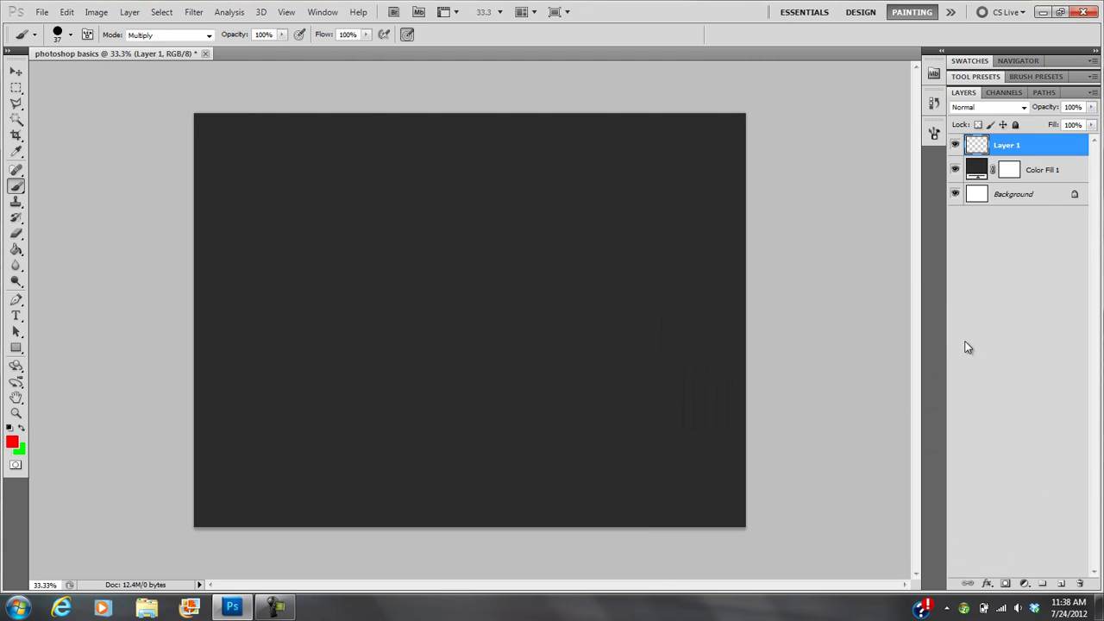
{"action": "left_click", "coordinate": [13, 446]}
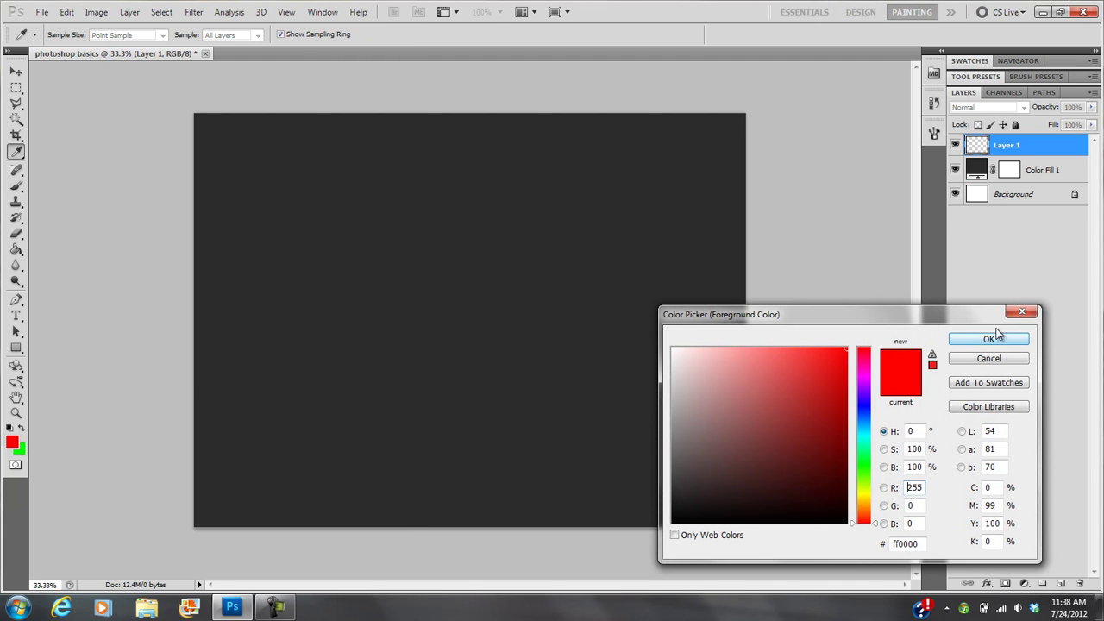
{"action": "left_click_drag", "start_coordinate": [870, 403], "coordinate": [863, 405]}
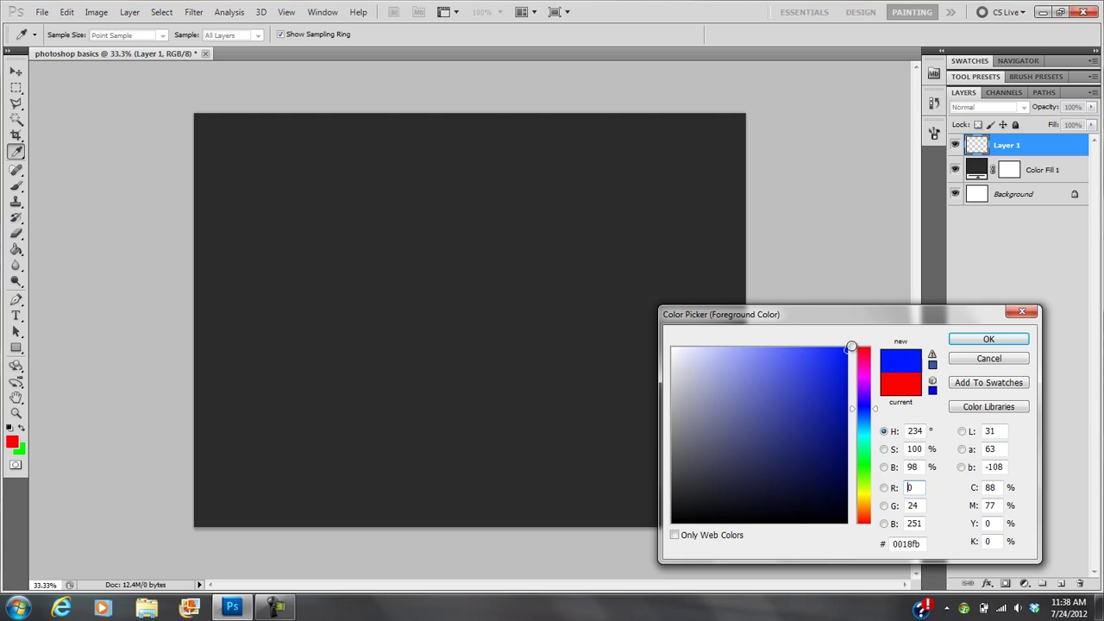
{"action": "left_click", "coordinate": [985, 338]}
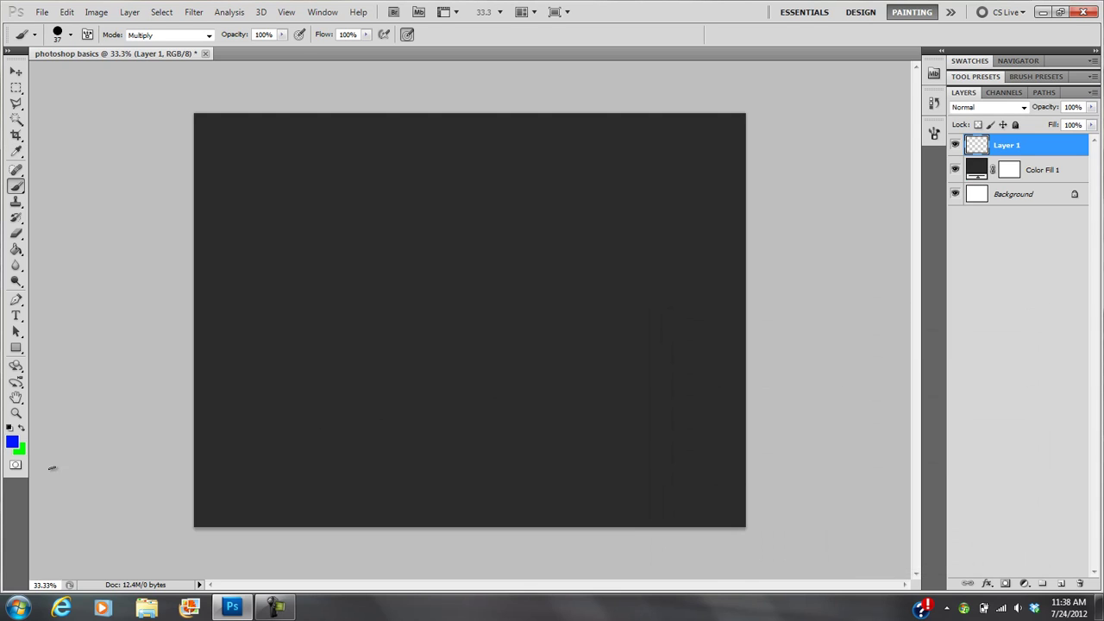
{"action": "left_click", "coordinate": [12, 442]}
{"action": "left_click_drag", "start_coordinate": [861, 368], "coordinate": [864, 351]}
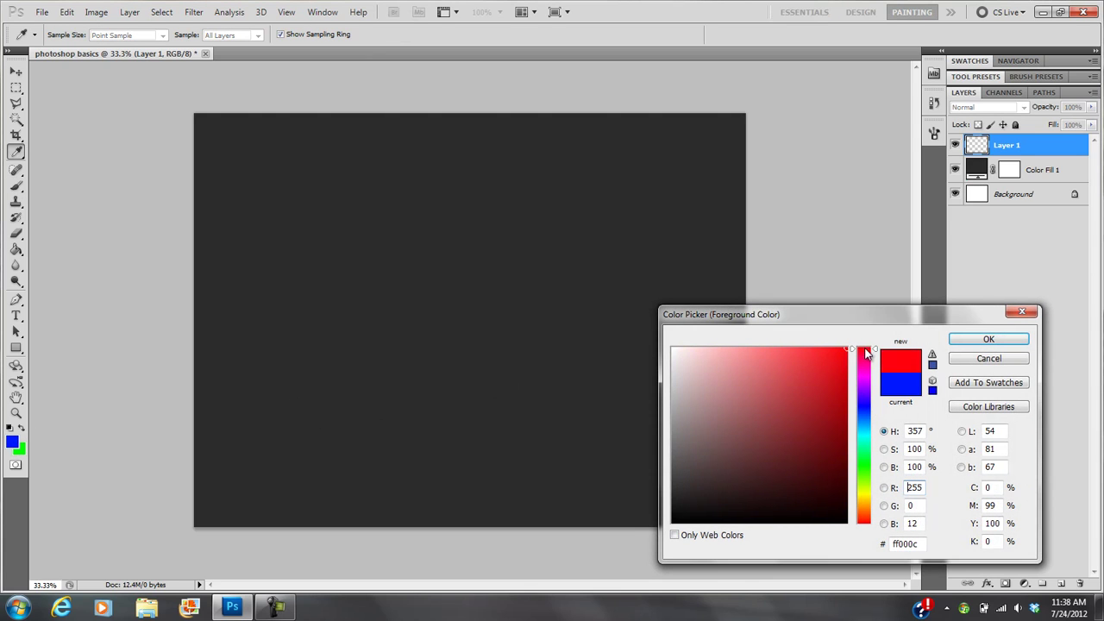
{"action": "left_click", "coordinate": [952, 340]}
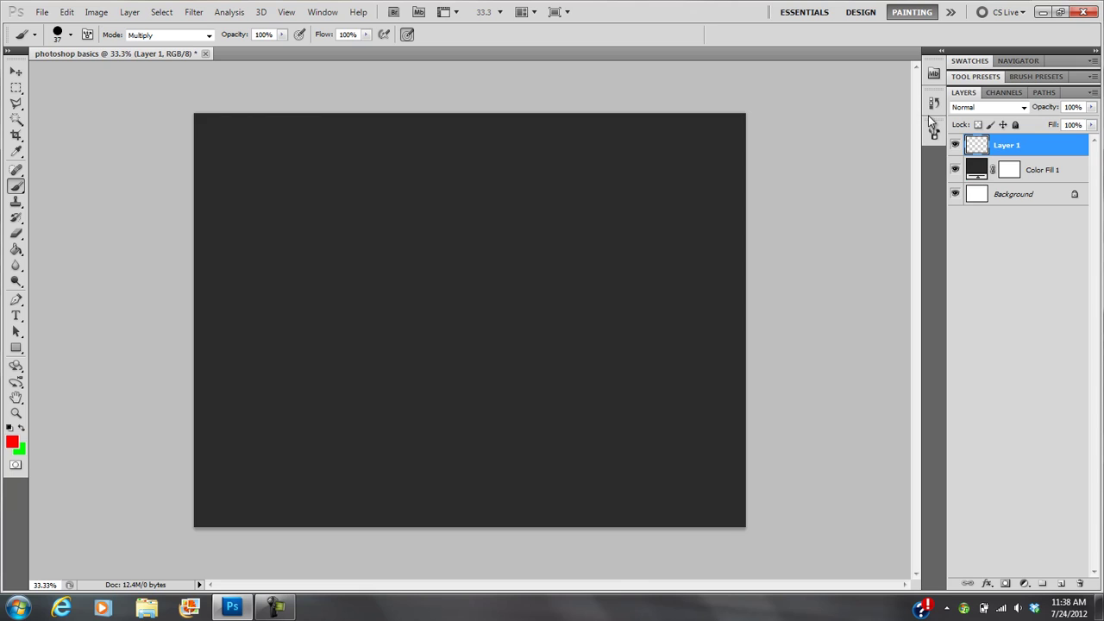
Step: Paint a thick red zigzag across the upper canvas and a thin red line crossing it
{"action": "left_click", "coordinate": [934, 134]}
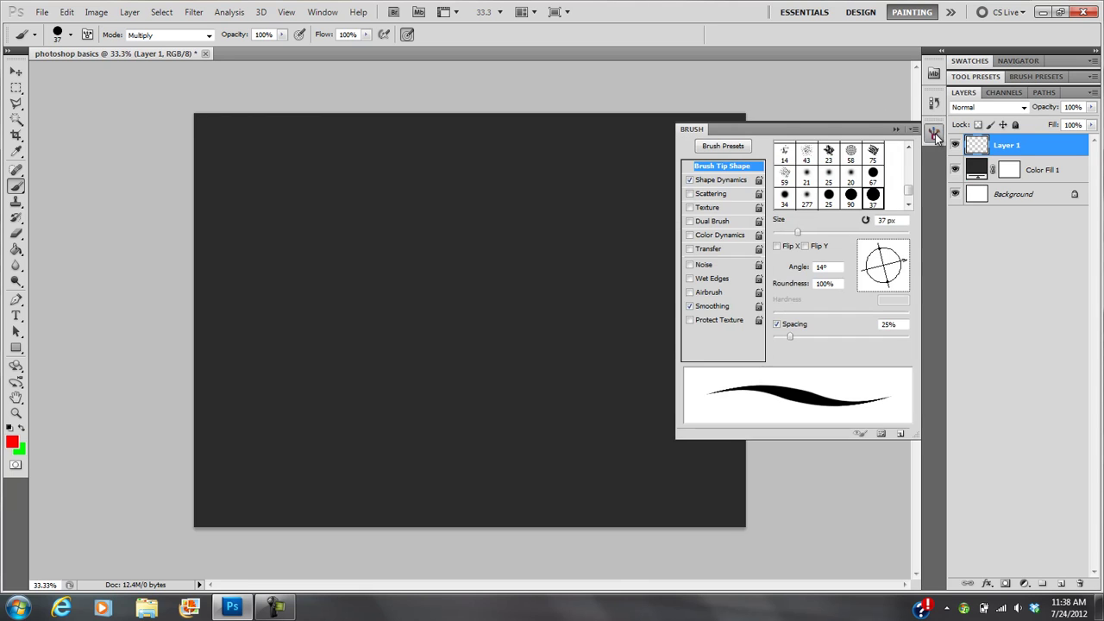
{"action": "left_click", "coordinate": [936, 138]}
{"action": "left_click", "coordinate": [323, 12]}
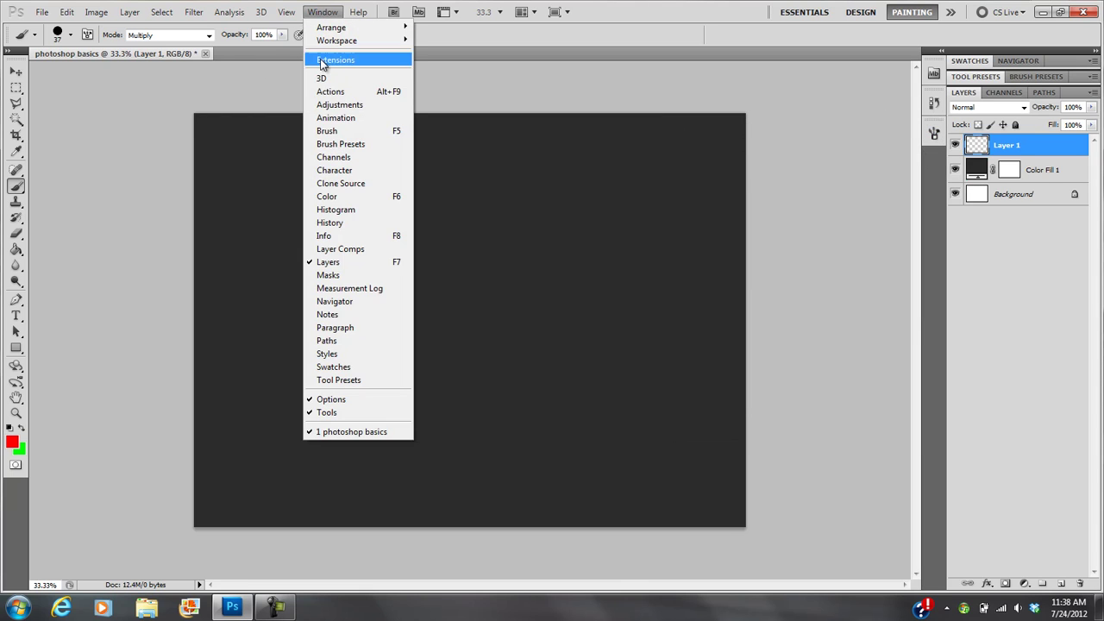
{"action": "left_click", "coordinate": [327, 132]}
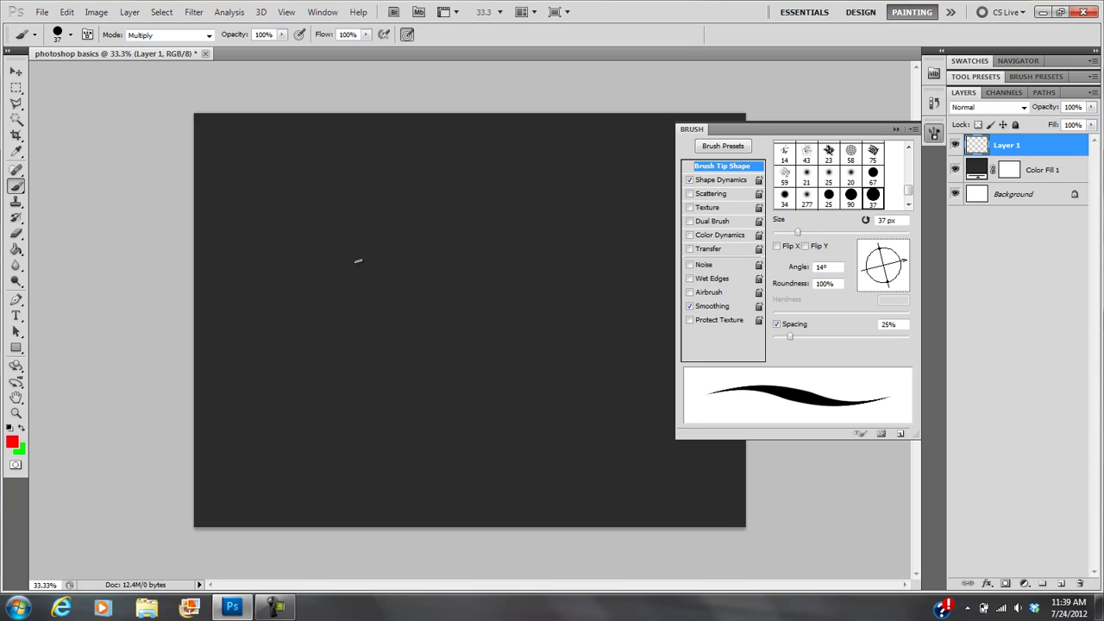
{"action": "mouse_move", "coordinate": [298, 230]}
{"action": "left_mouse_down"}
{"action": "mouse_move", "coordinate": [311, 301]}
{"action": "mouse_move", "coordinate": [380, 296]}
{"action": "mouse_move", "coordinate": [451, 237]}
{"action": "mouse_move", "coordinate": [511, 291]}
{"action": "mouse_move", "coordinate": [566, 235]}
{"action": "left_mouse_up"}
{"action": "left_click", "coordinate": [896, 129]}
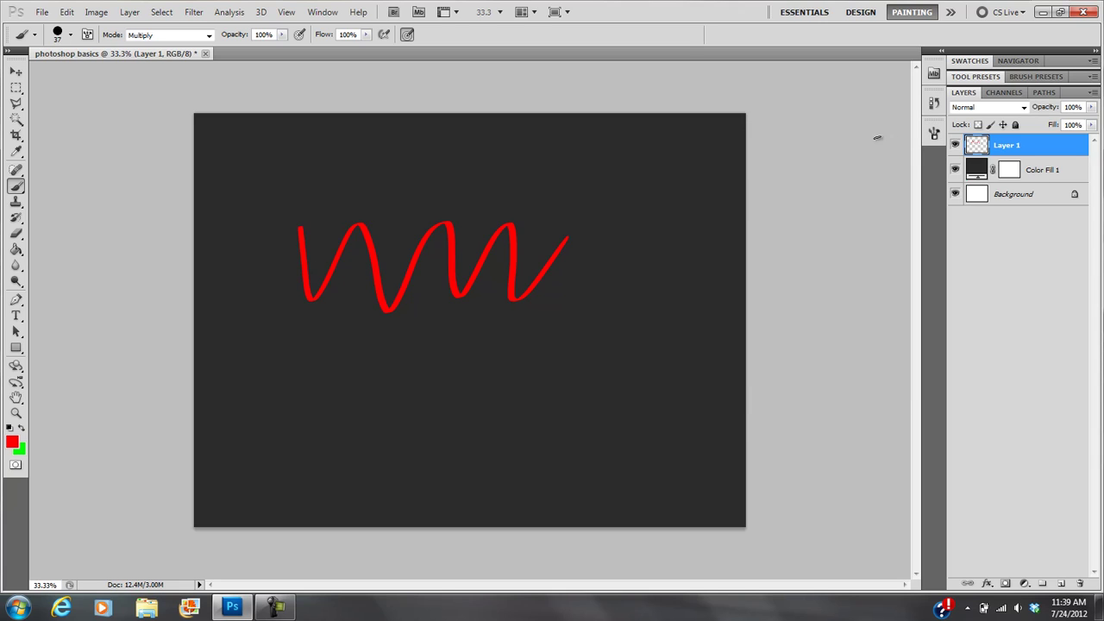
{"action": "left_click_drag", "start_coordinate": [550, 259], "coordinate": [612, 254]}
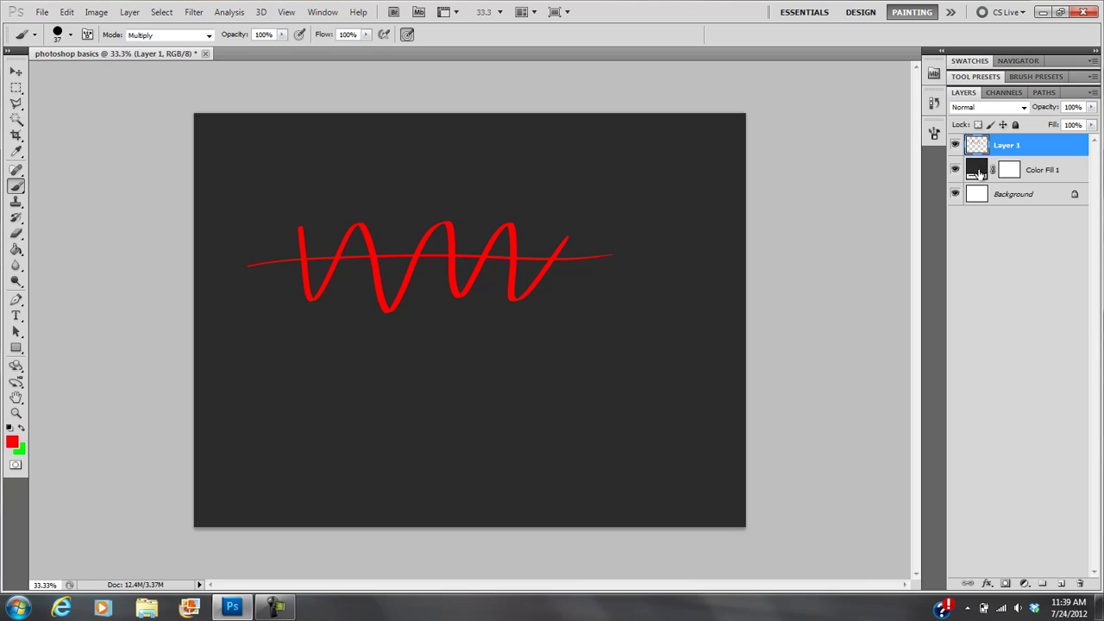
{"action": "left_click", "coordinate": [978, 172]}
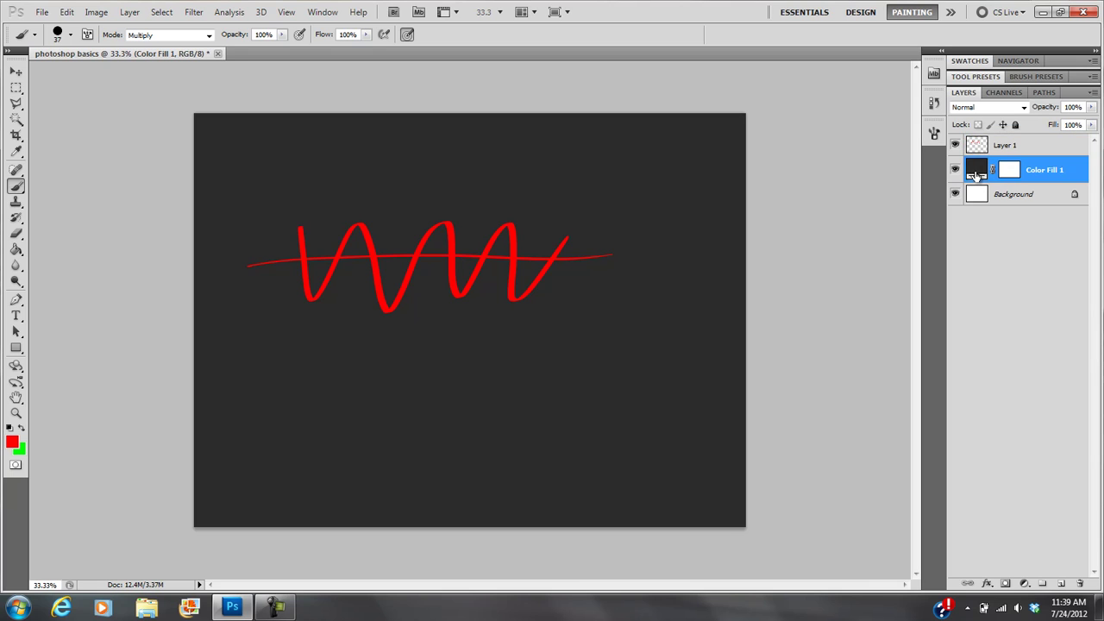
{"action": "left_click", "coordinate": [286, 373]}
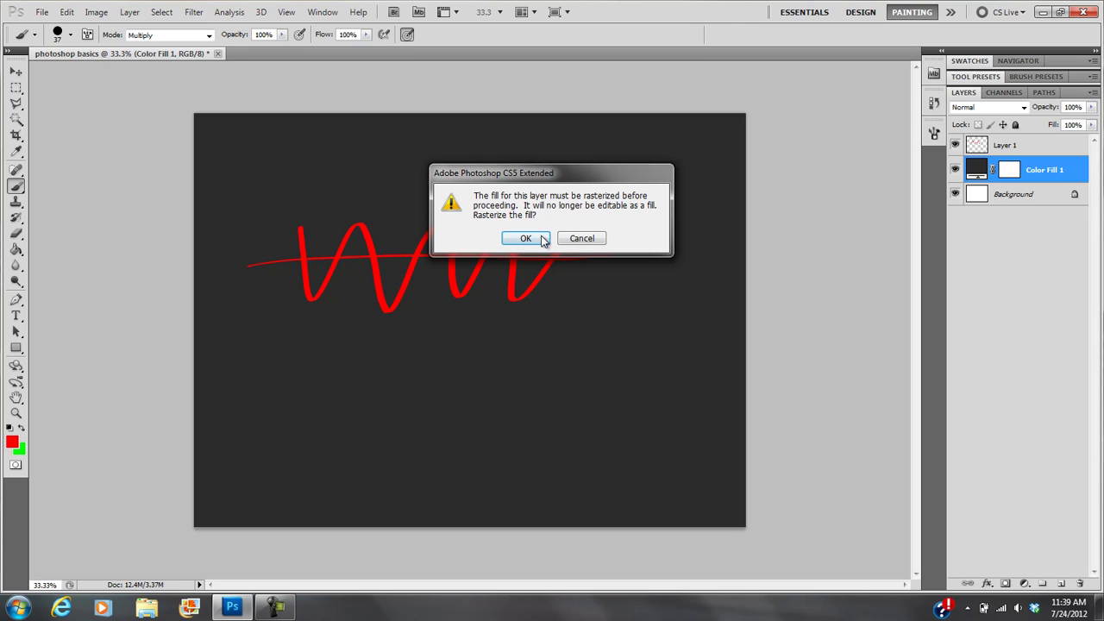
{"action": "left_click", "coordinate": [582, 239]}
{"action": "left_click", "coordinate": [557, 232]}
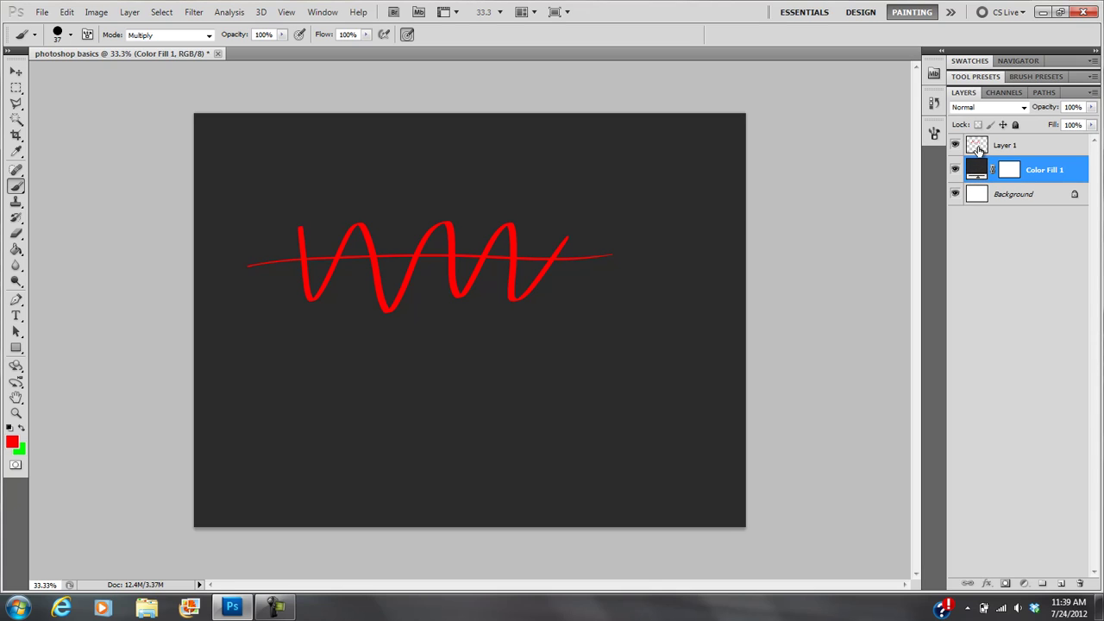
{"action": "left_click", "coordinate": [977, 149]}
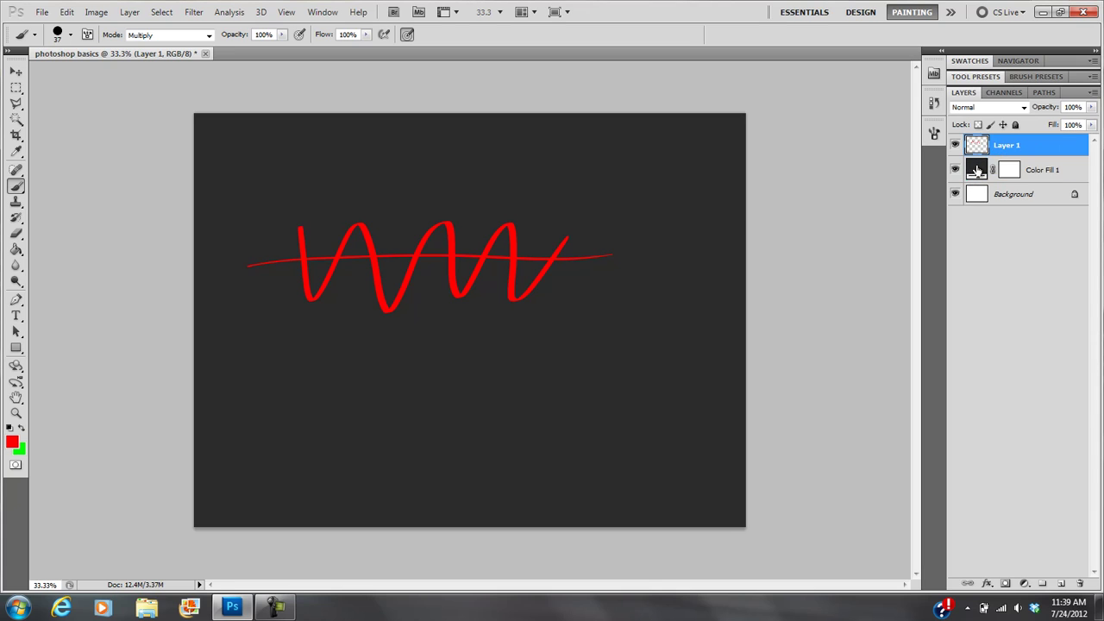
Step: Edit Color Fill 1's colour, try reds, then settle on dark gray #2c2c2c
{"action": "left_click", "coordinate": [977, 169]}
{"action": "double_click", "coordinate": [977, 170]}
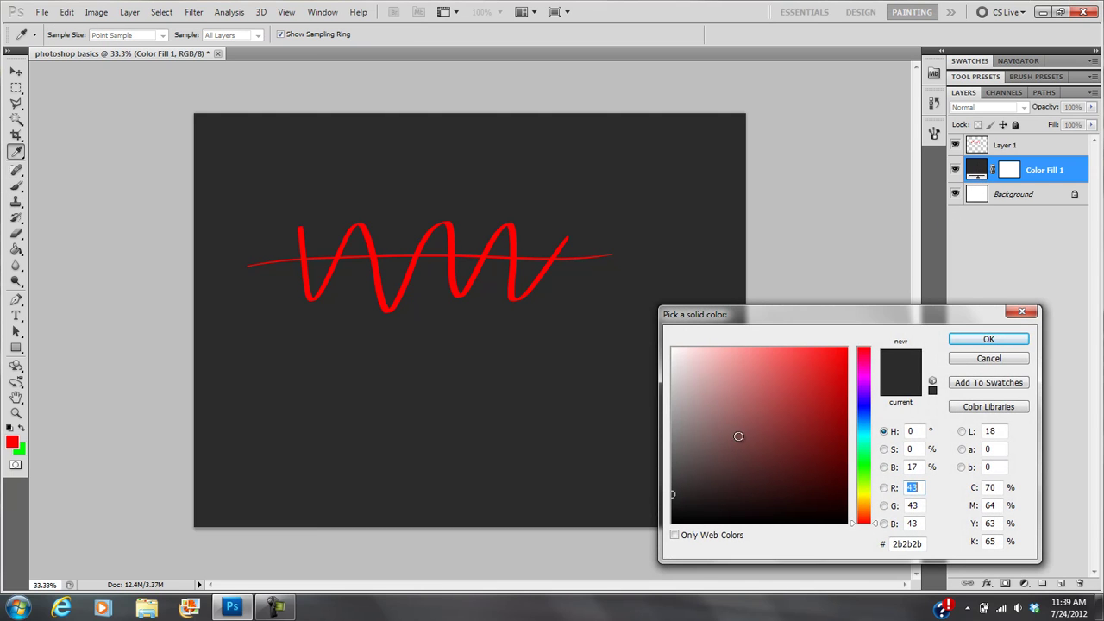
{"action": "left_click_drag", "start_coordinate": [740, 436], "coordinate": [738, 399]}
{"action": "left_click", "coordinate": [802, 452]}
{"action": "mouse_move", "coordinate": [703, 447]}
{"action": "left_mouse_down"}
{"action": "mouse_move", "coordinate": [719, 441]}
{"action": "mouse_move", "coordinate": [705, 481]}
{"action": "mouse_move", "coordinate": [658, 488]}
{"action": "left_mouse_up"}
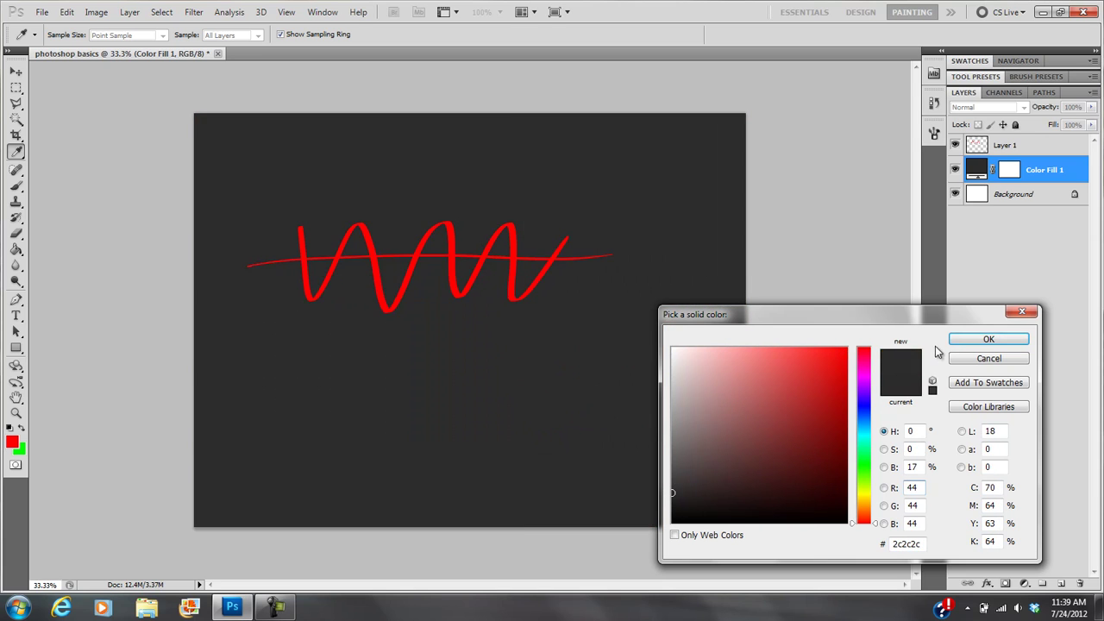
{"action": "left_click", "coordinate": [962, 340]}
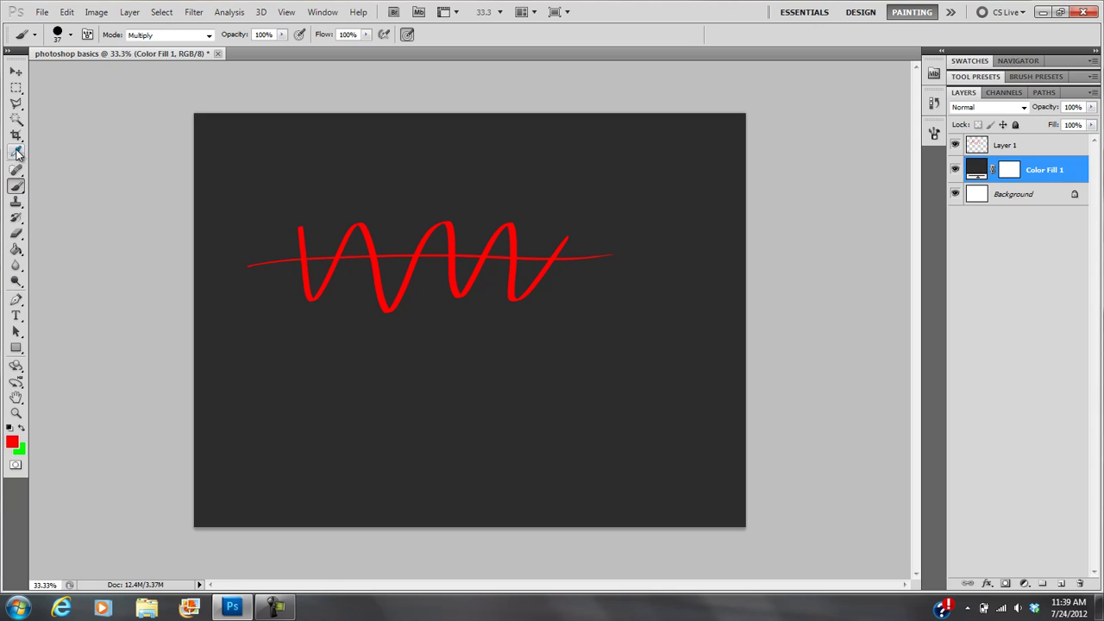
Step: Marquee the left part of the red wave on Layer 1 and move it down-left
{"action": "left_click", "coordinate": [17, 90]}
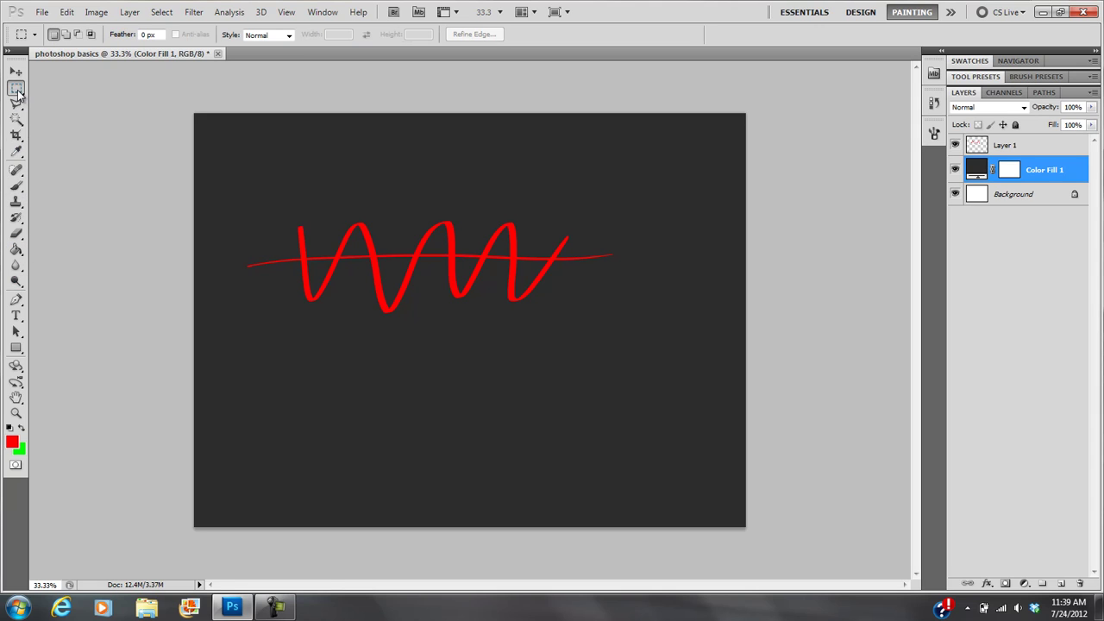
{"action": "mouse_move", "coordinate": [14, 95]}
{"action": "left_mouse_down"}
{"action": "mouse_move", "coordinate": [54, 97]}
{"action": "mouse_move", "coordinate": [60, 125]}
{"action": "mouse_move", "coordinate": [52, 87]}
{"action": "mouse_move", "coordinate": [17, 106]}
{"action": "mouse_move", "coordinate": [55, 112]}
{"action": "left_mouse_up"}
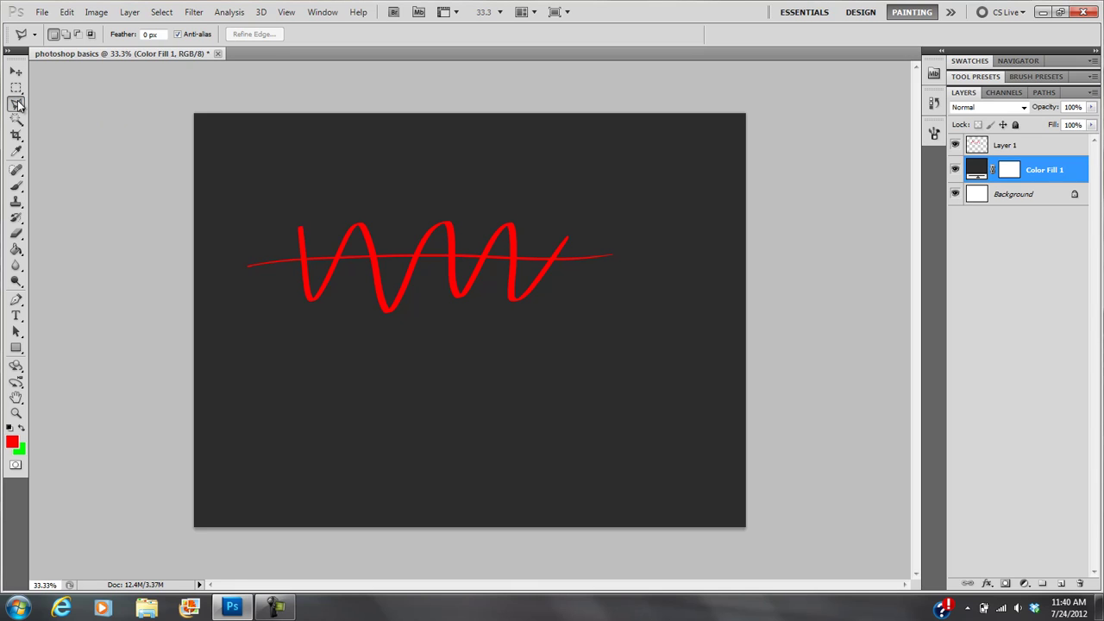
{"action": "left_click", "coordinate": [17, 90]}
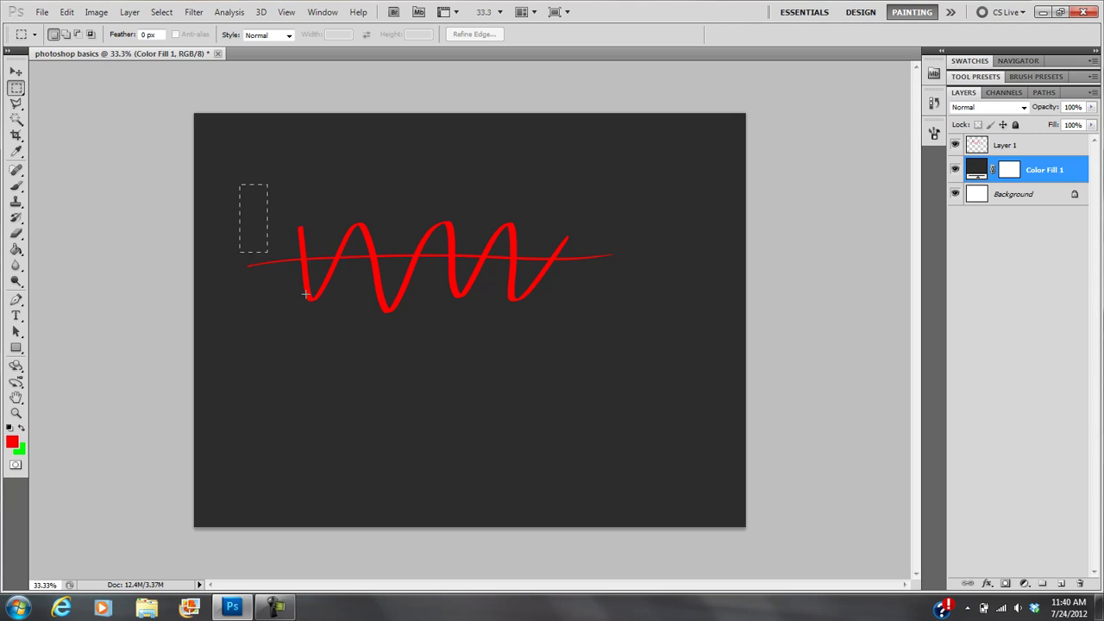
{"action": "left_click_drag", "start_coordinate": [312, 298], "coordinate": [469, 357]}
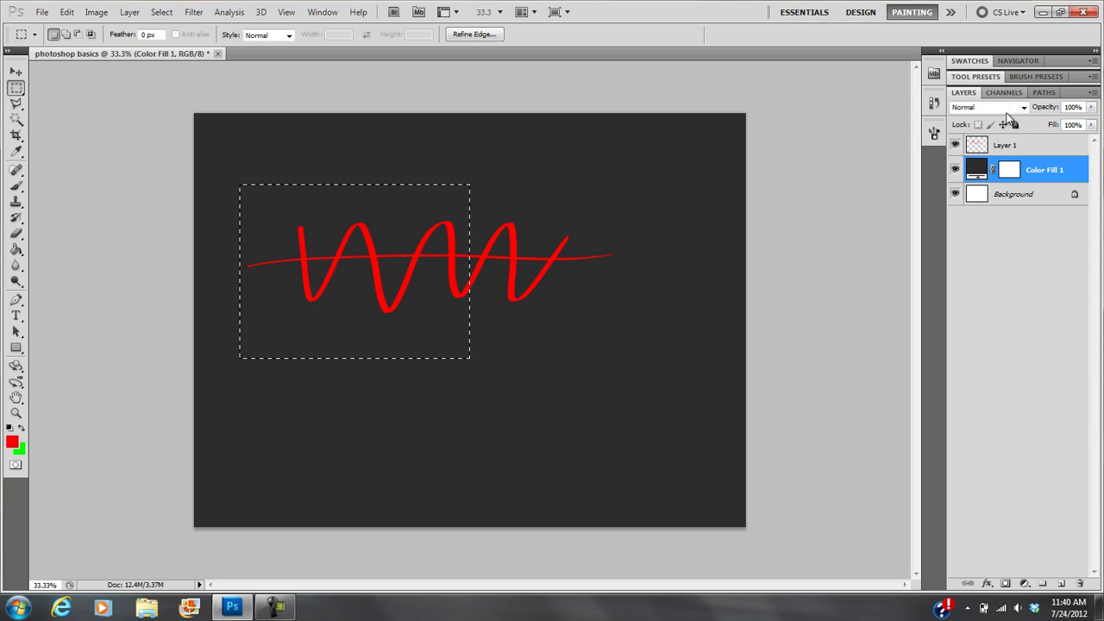
{"action": "left_click", "coordinate": [987, 146]}
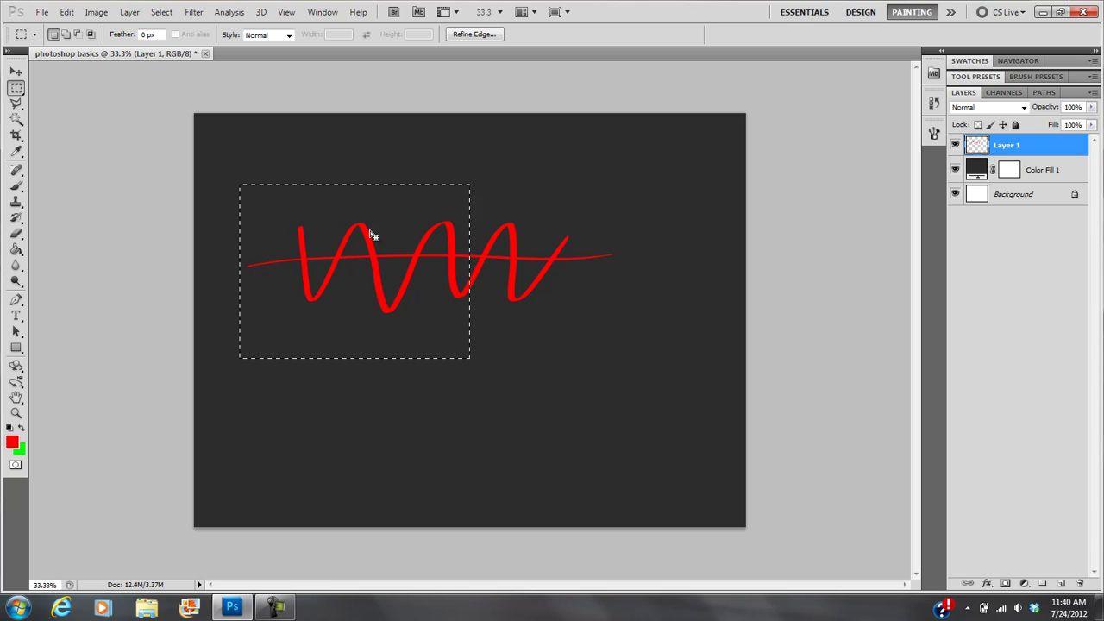
{"action": "mouse_move", "coordinate": [392, 234]}
{"action": "left_mouse_down"}
{"action": "mouse_move", "coordinate": [389, 209]}
{"action": "mouse_move", "coordinate": [388, 239]}
{"action": "left_mouse_up"}
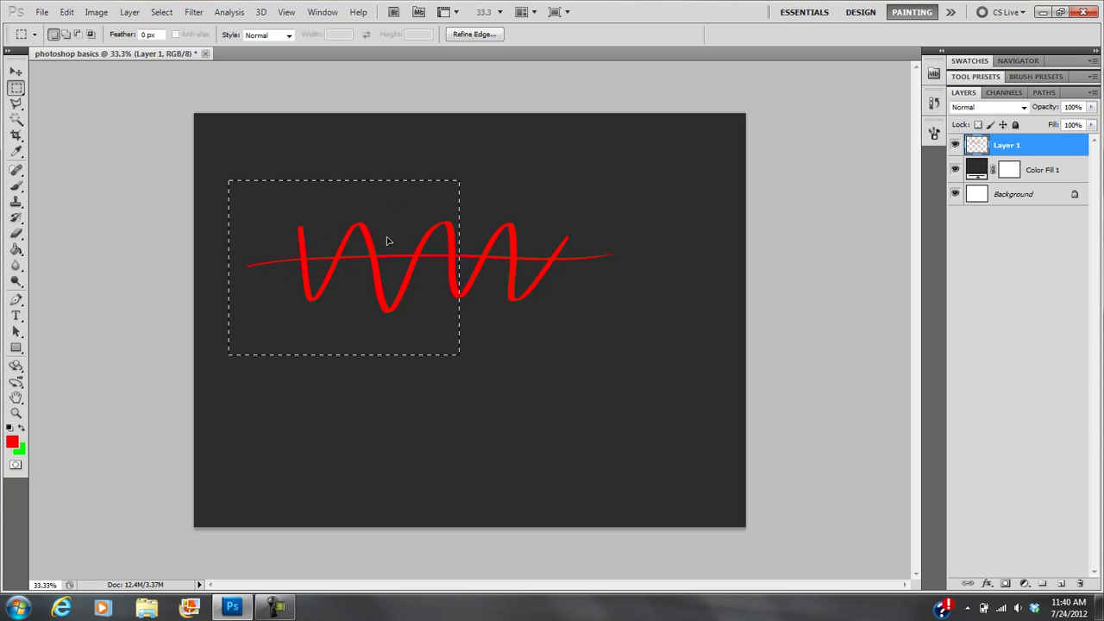
{"action": "left_click", "coordinate": [18, 76]}
{"action": "left_click_drag", "start_coordinate": [401, 237], "coordinate": [414, 361]}
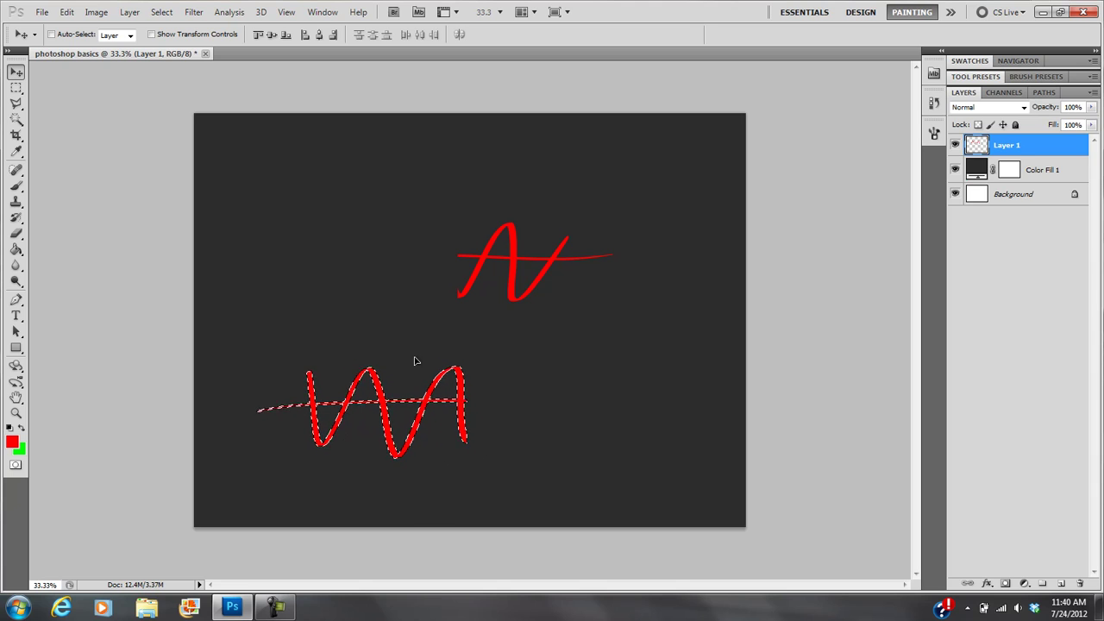
Step: Lasso a small piece of the upper red stroke and shift it left
{"action": "left_click", "coordinate": [16, 88]}
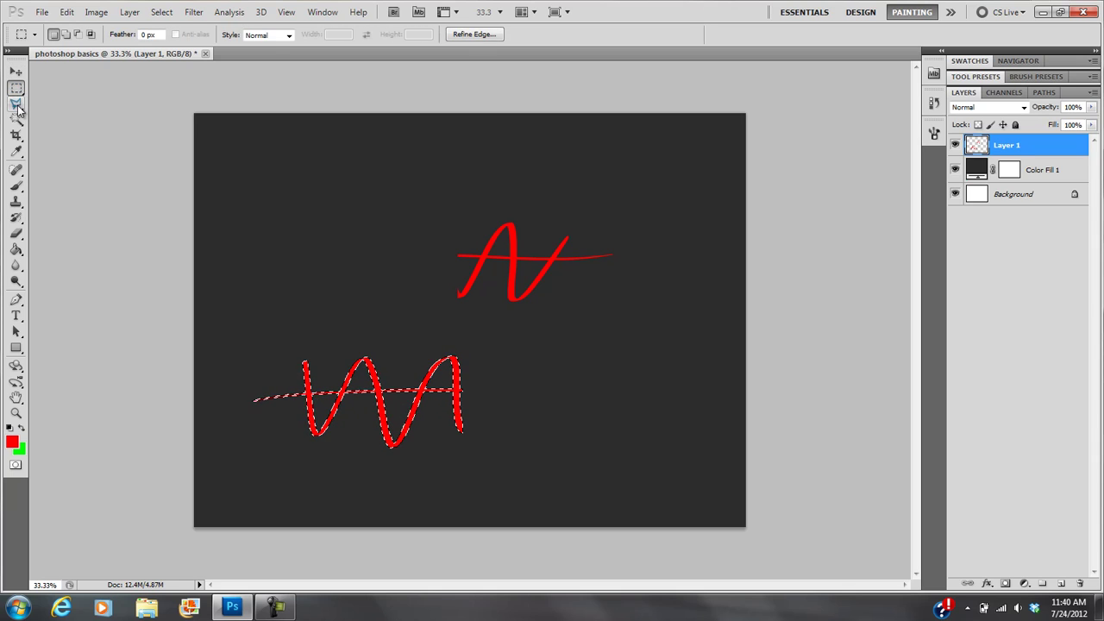
{"action": "left_click", "coordinate": [16, 104]}
{"action": "mouse_move", "coordinate": [438, 239]}
{"action": "left_mouse_down"}
{"action": "mouse_move", "coordinate": [442, 308]}
{"action": "mouse_move", "coordinate": [484, 314]}
{"action": "mouse_move", "coordinate": [502, 245]}
{"action": "mouse_move", "coordinate": [489, 226]}
{"action": "mouse_move", "coordinate": [444, 231]}
{"action": "left_mouse_up"}
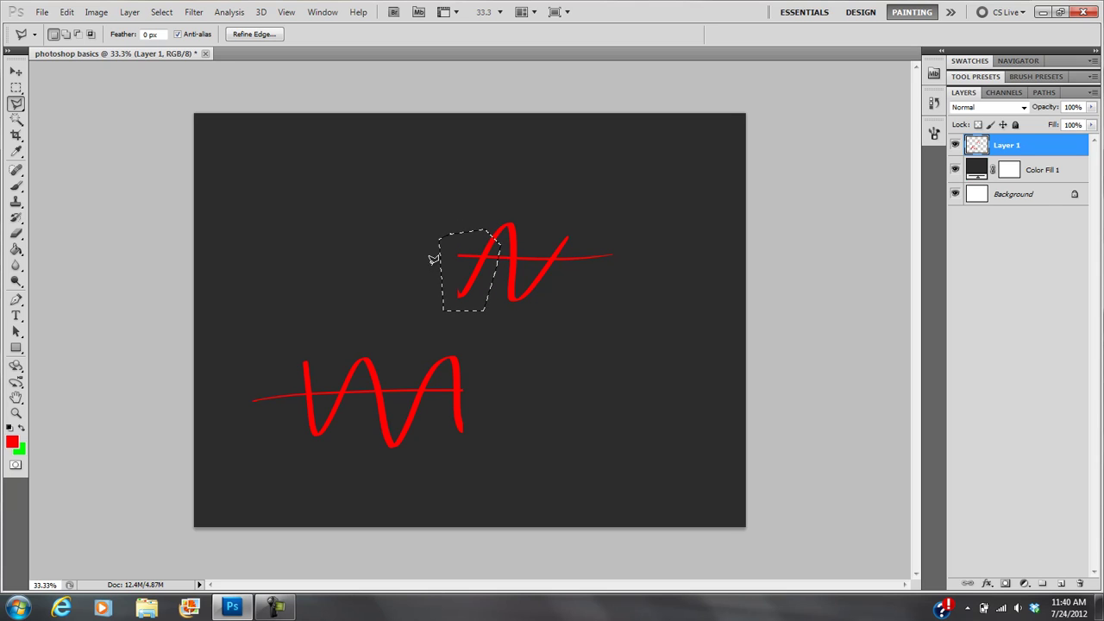
{"action": "left_click", "coordinate": [15, 73]}
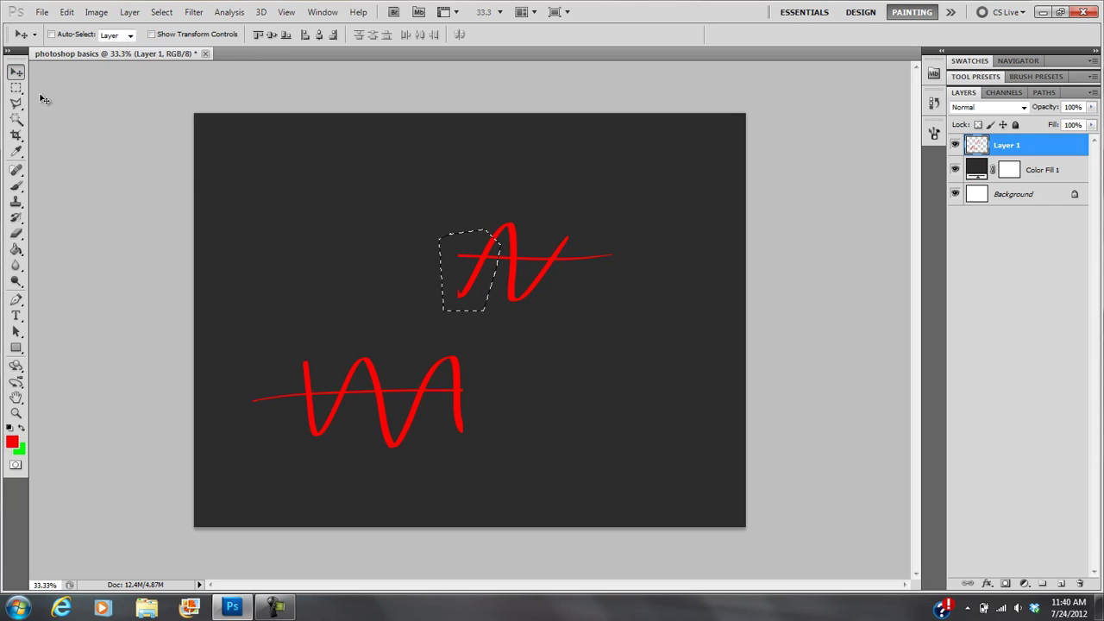
{"action": "left_click", "coordinate": [15, 88]}
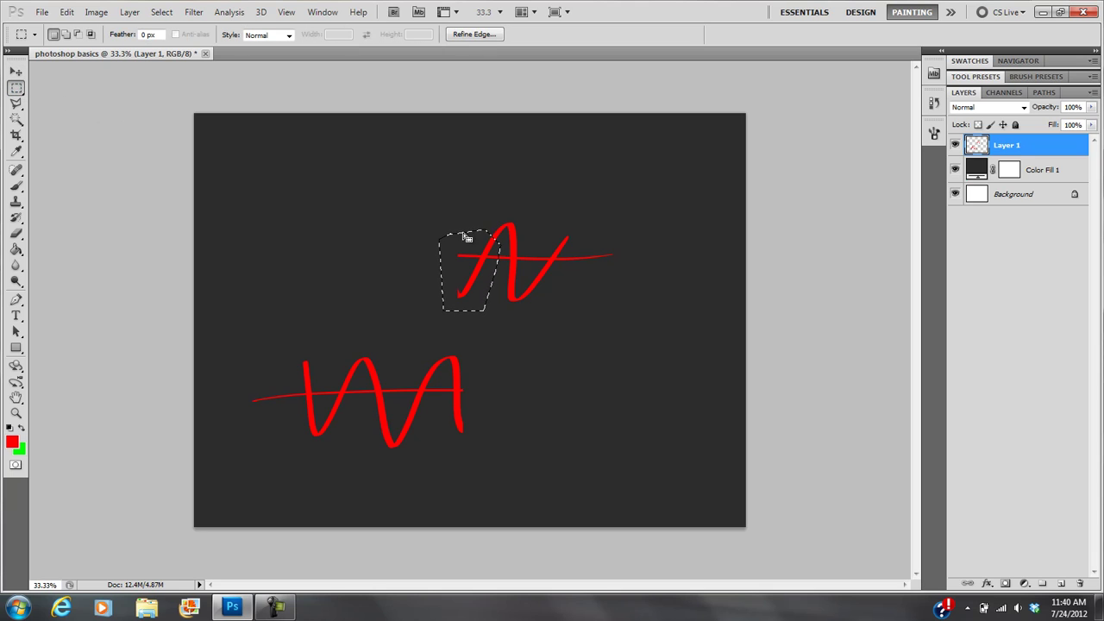
{"action": "left_click_drag", "start_coordinate": [470, 257], "coordinate": [382, 249]}
{"action": "left_click", "coordinate": [16, 72]}
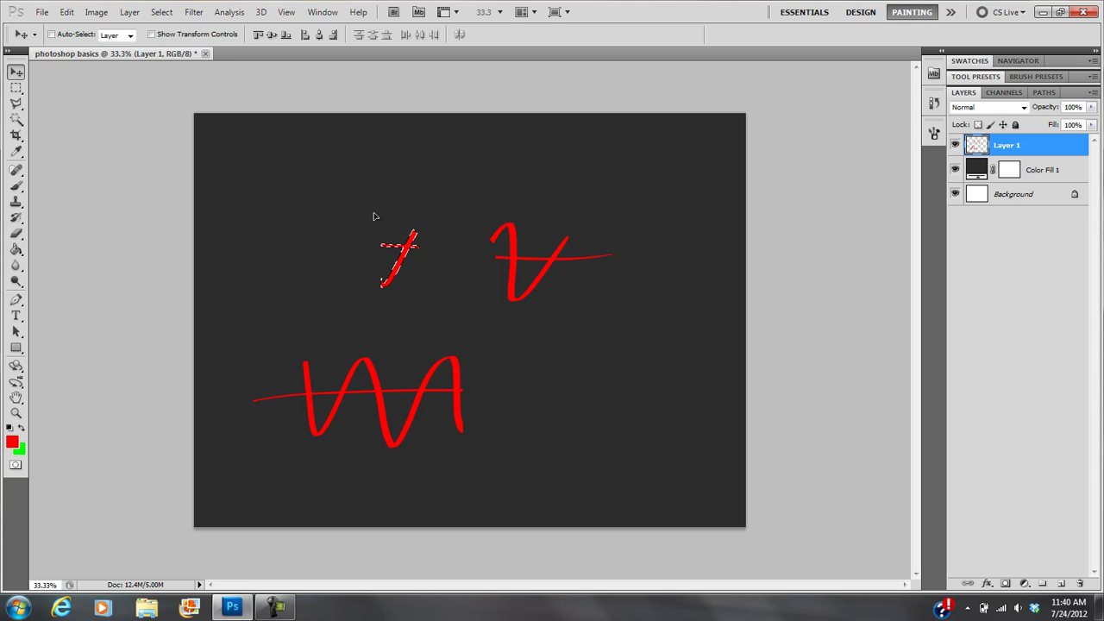
Step: Deselect everything with Ctrl+D
{"action": "key", "text": "ctrl+d"}
{"action": "left_click", "coordinate": [159, 14]}
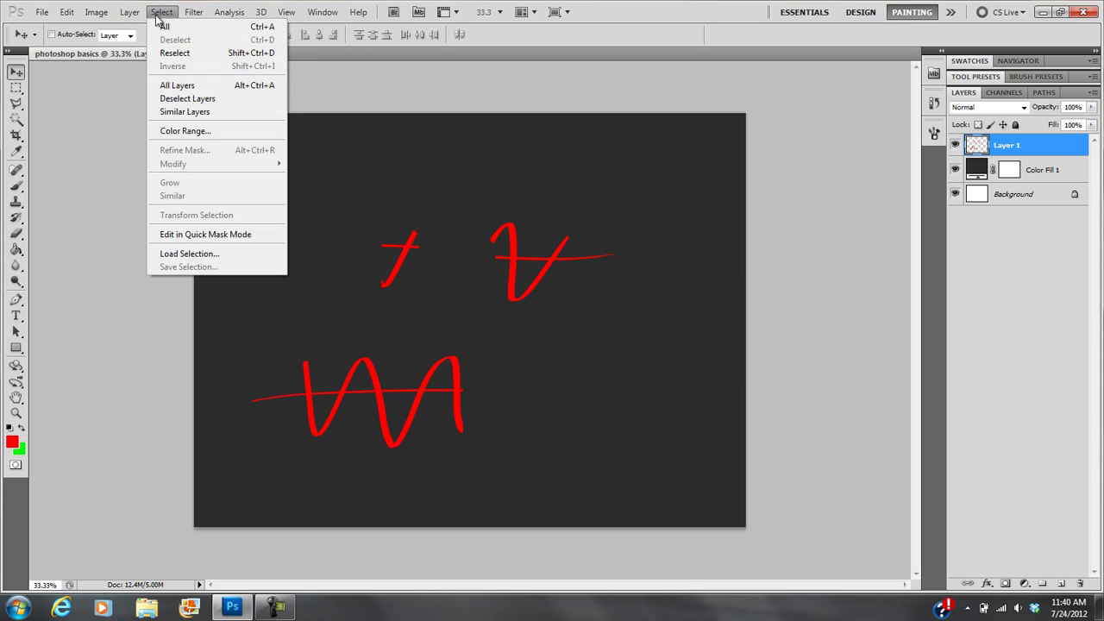
{"action": "left_click", "coordinate": [163, 14]}
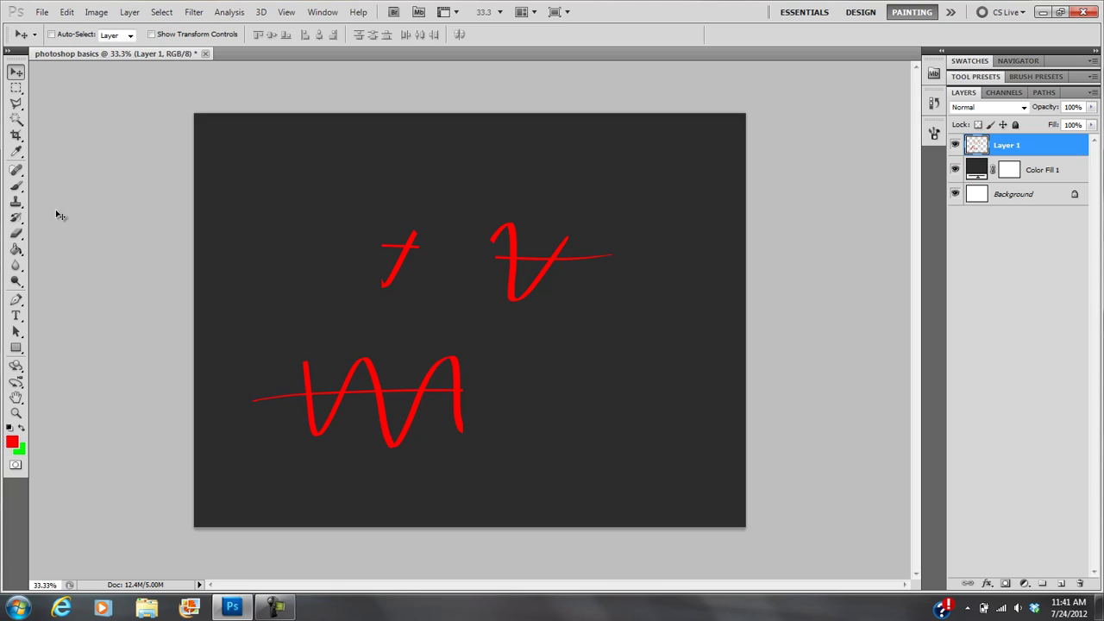
Step: Brush a tall red zigzag beside the upper stroke and a Z-shaped scribble below it
{"action": "left_click", "coordinate": [16, 87]}
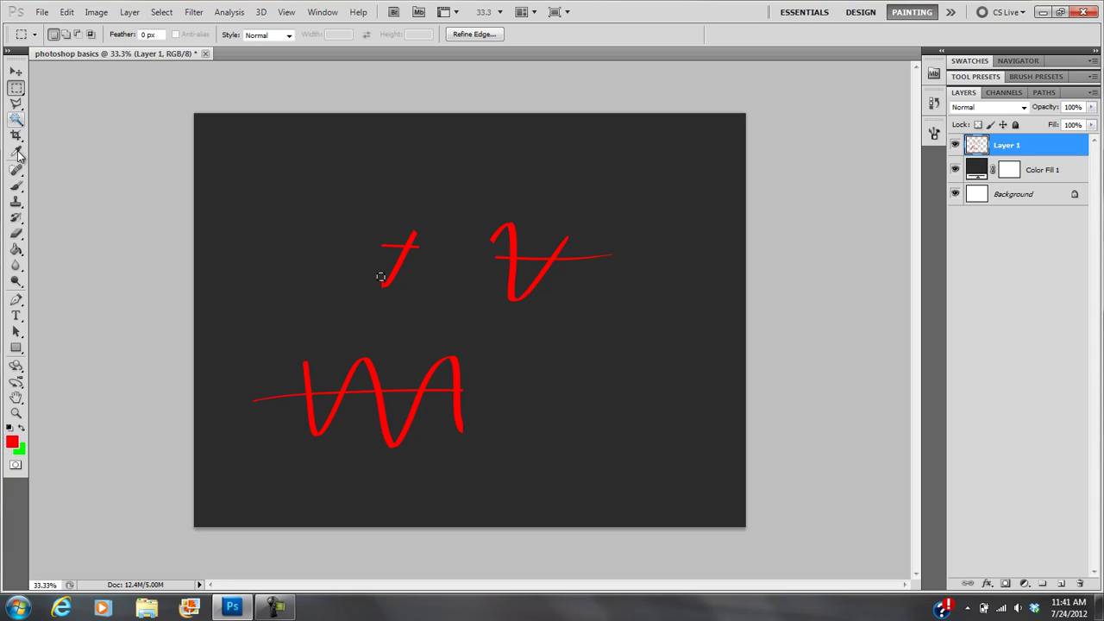
{"action": "left_click", "coordinate": [16, 185]}
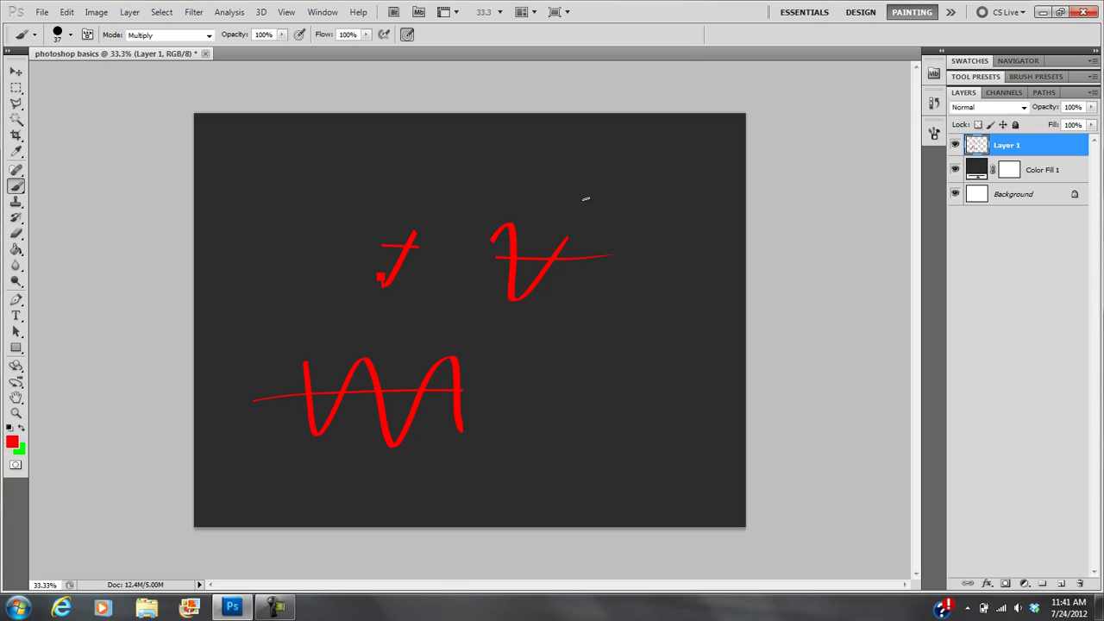
{"action": "mouse_move", "coordinate": [584, 202]}
{"action": "left_mouse_down"}
{"action": "mouse_move", "coordinate": [595, 246]}
{"action": "mouse_move", "coordinate": [668, 349]}
{"action": "left_mouse_up"}
{"action": "mouse_move", "coordinate": [594, 328]}
{"action": "left_mouse_down"}
{"action": "mouse_move", "coordinate": [636, 380]}
{"action": "mouse_move", "coordinate": [654, 421]}
{"action": "left_mouse_up"}
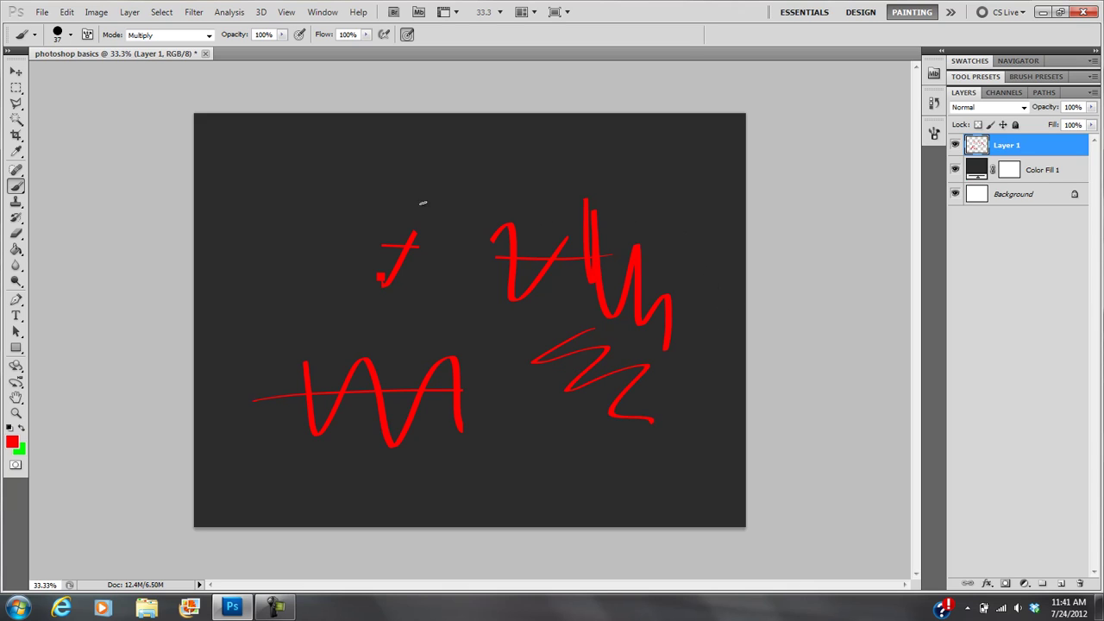
Step: Type the title, a first name plus 'experiment', and drag it to the top of the canvas
{"action": "left_click", "coordinate": [18, 317]}
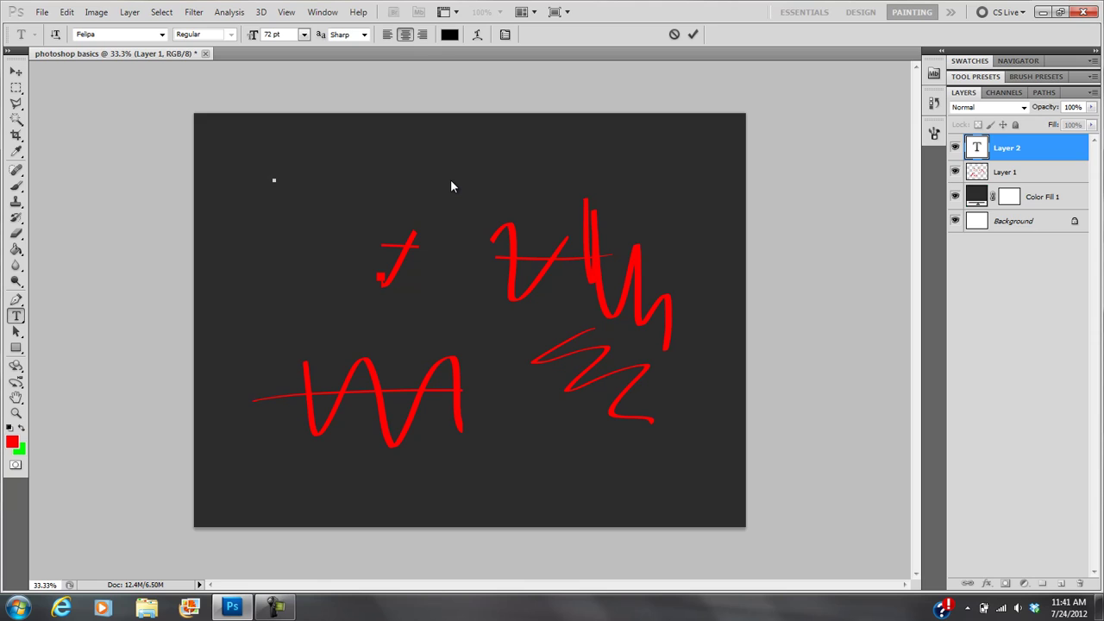
{"action": "type", "text": "Hello"}
{"action": "type", "text": "'s experiment"}
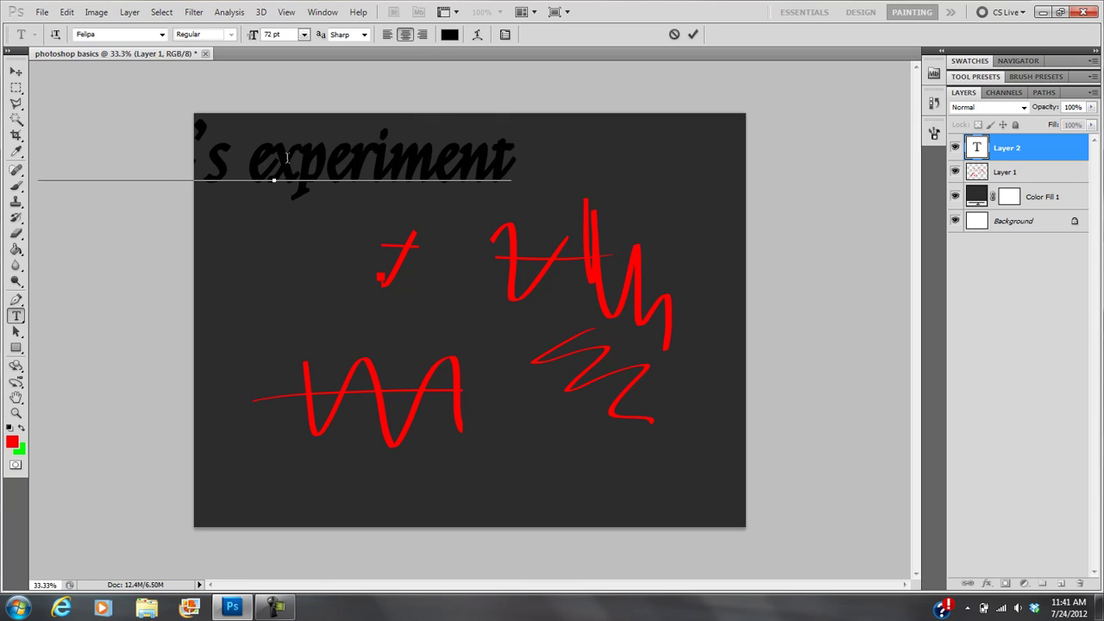
{"action": "left_click", "coordinate": [15, 76]}
{"action": "left_click_drag", "start_coordinate": [335, 164], "coordinate": [537, 174]}
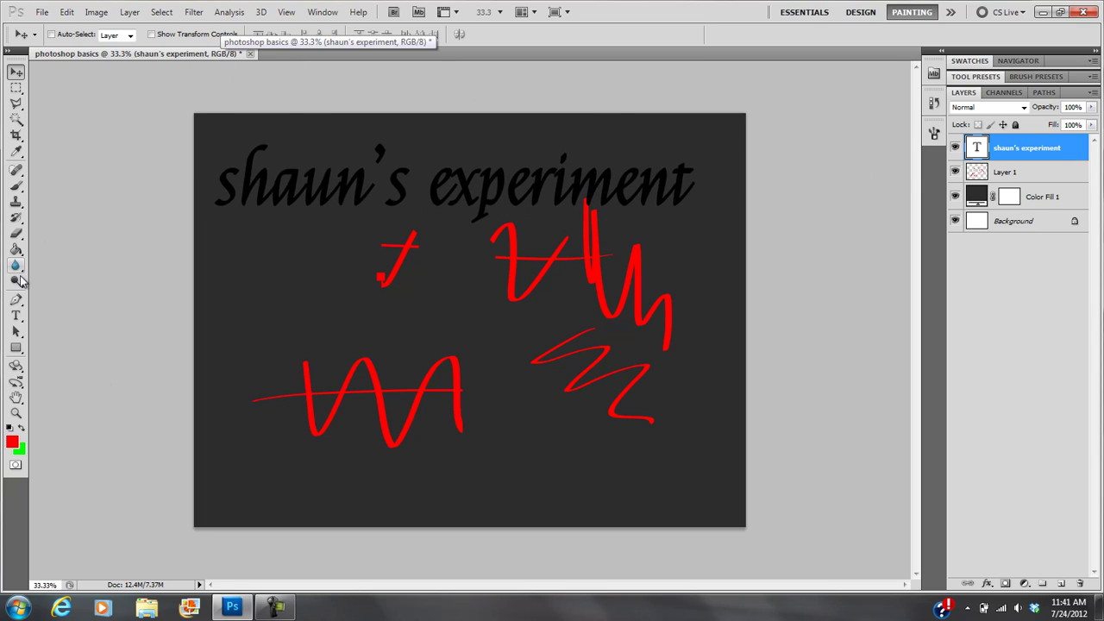
Step: Reopen the title text for editing, select its first word, then commit the edit
{"action": "left_click", "coordinate": [15, 318]}
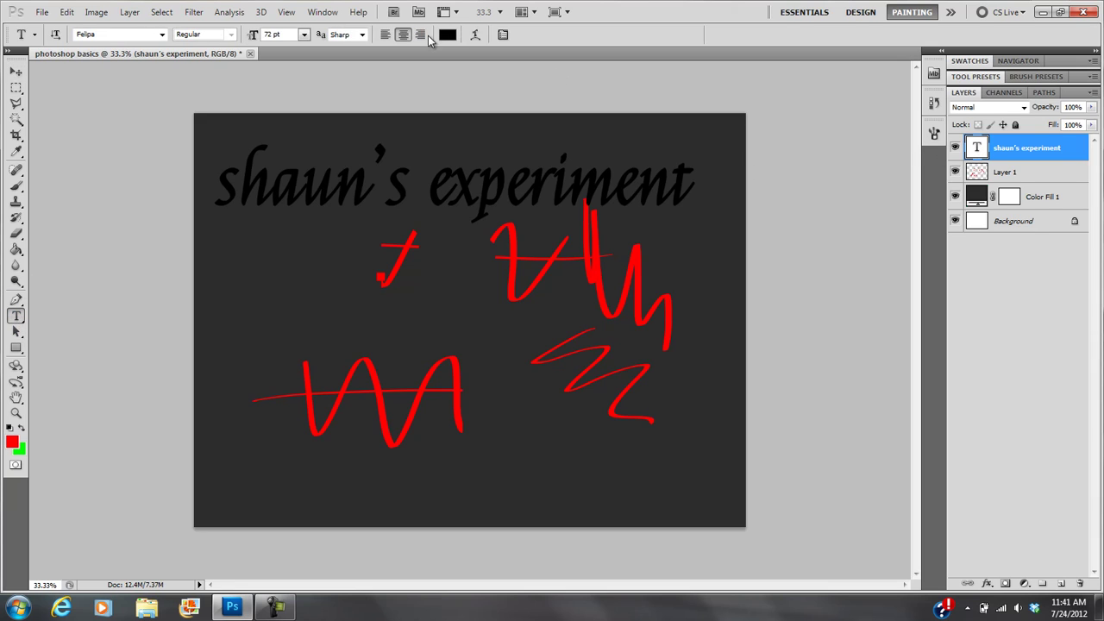
{"action": "left_click", "coordinate": [343, 179]}
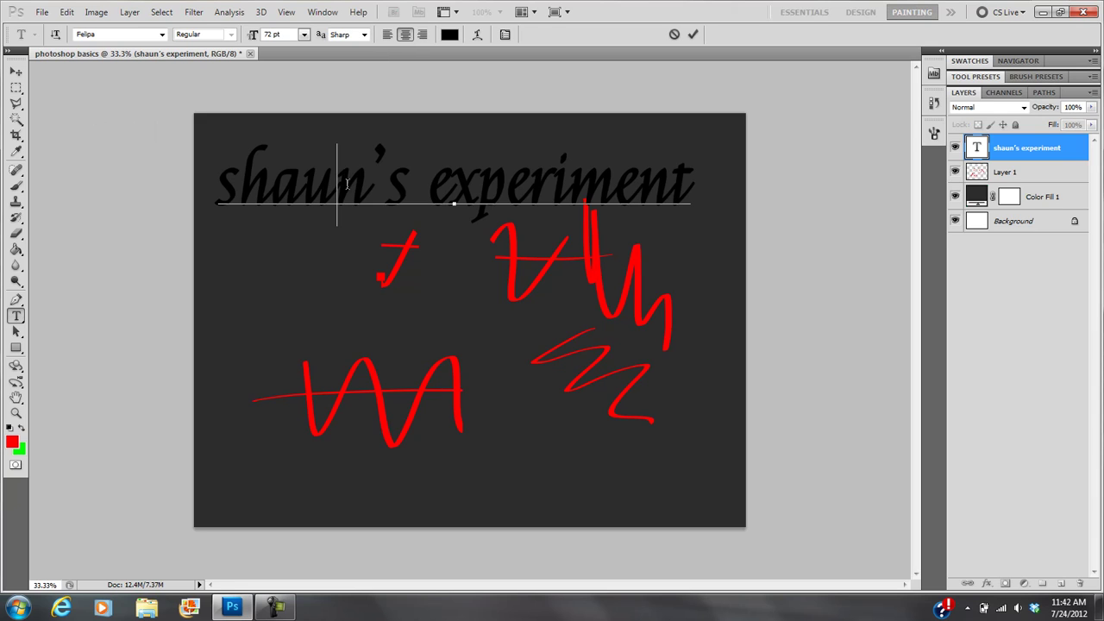
{"action": "left_click_drag", "start_coordinate": [225, 184], "coordinate": [413, 184]}
{"action": "left_click", "coordinate": [449, 177]}
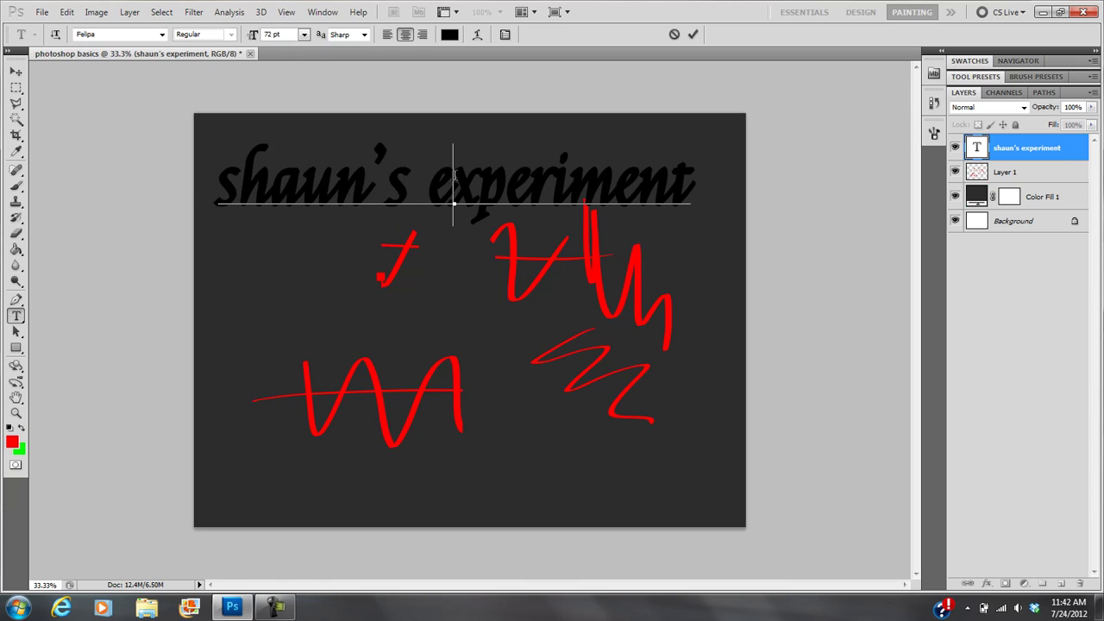
{"action": "left_click", "coordinate": [15, 71]}
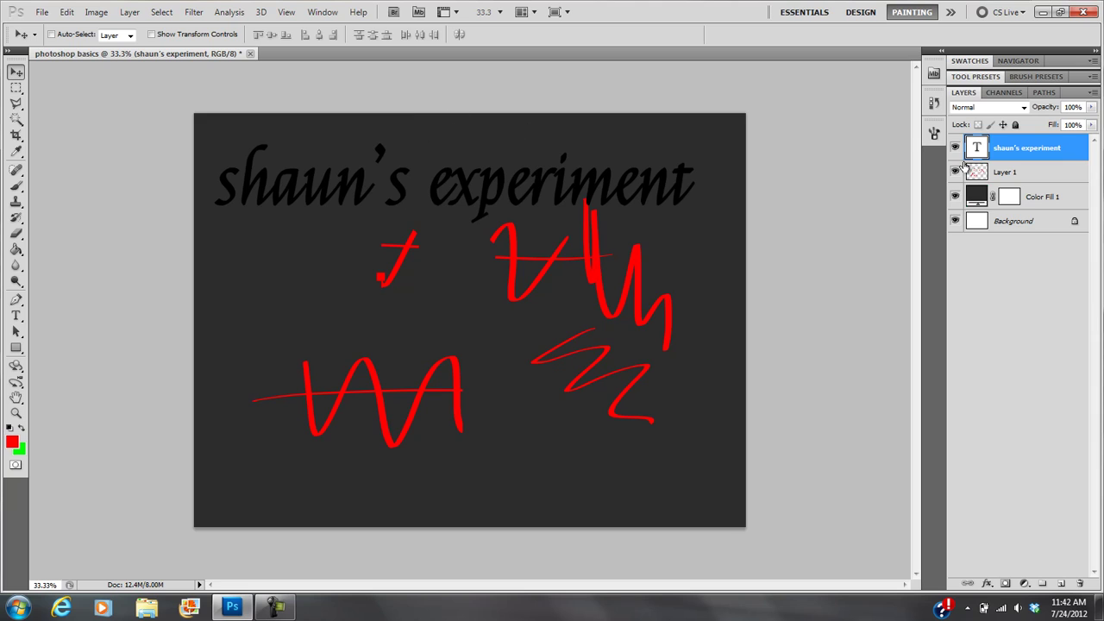
Step: Select all of the title text and set its colour to white
{"action": "double_click", "coordinate": [981, 149]}
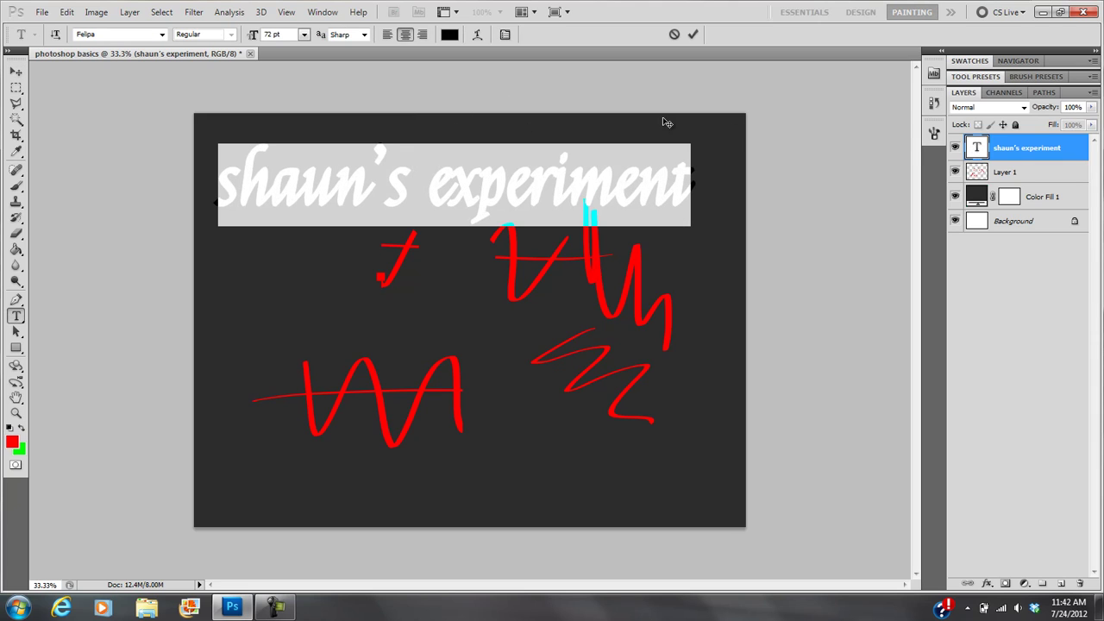
{"action": "left_click", "coordinate": [449, 34]}
{"action": "left_click", "coordinate": [673, 348]}
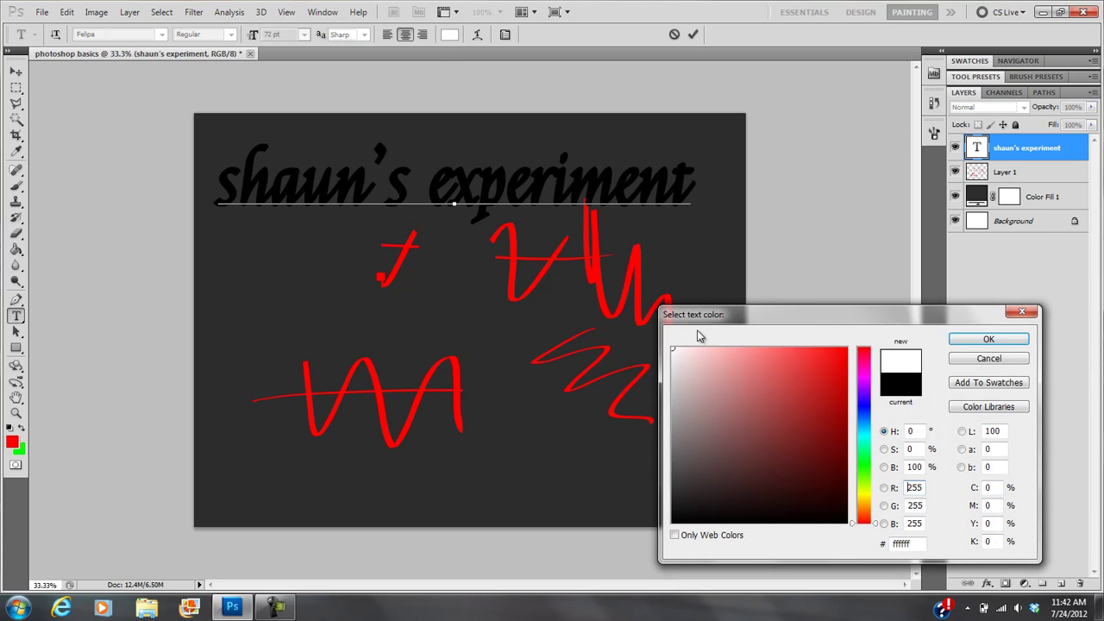
{"action": "left_click", "coordinate": [988, 339]}
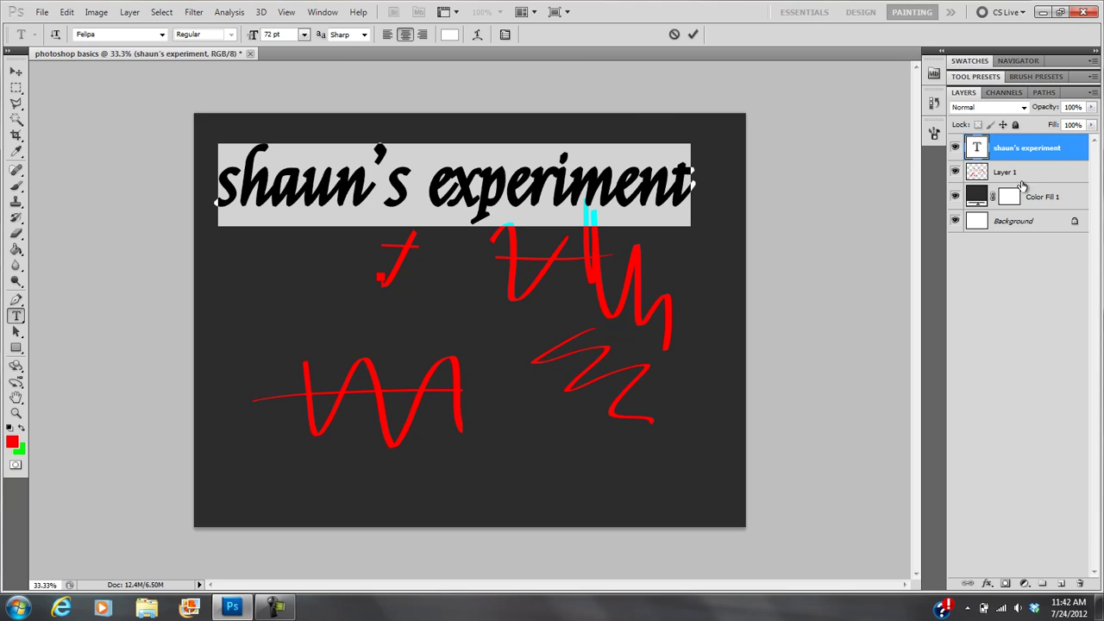
Step: Show the Character panel and change the heading font to Chaparral Pro after trying Hobo Std
{"action": "left_click", "coordinate": [324, 12]}
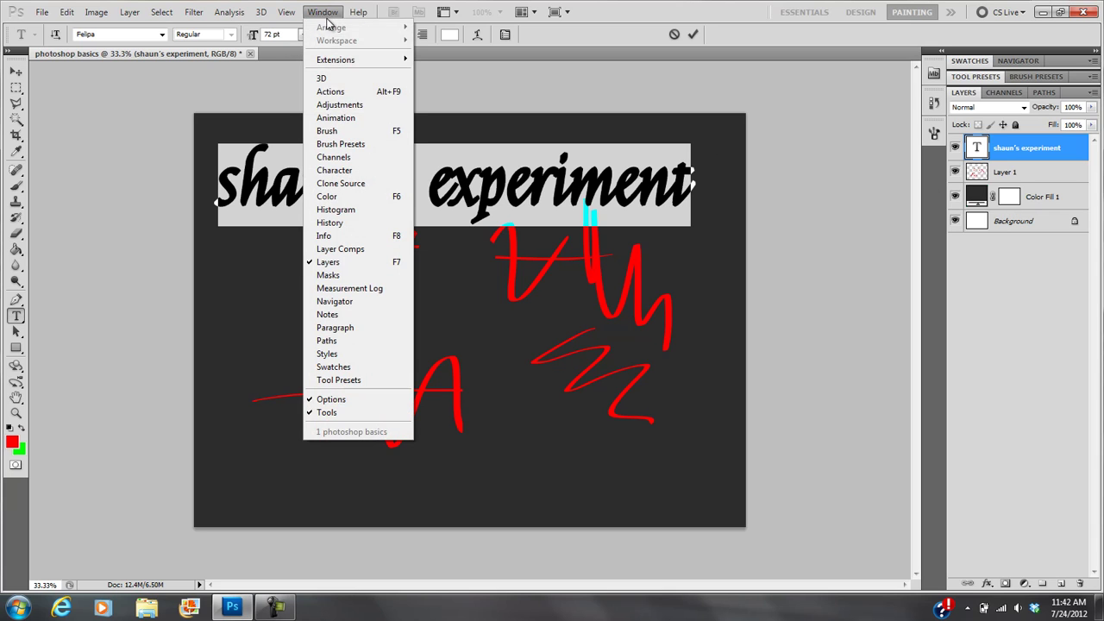
{"action": "left_click", "coordinate": [342, 169]}
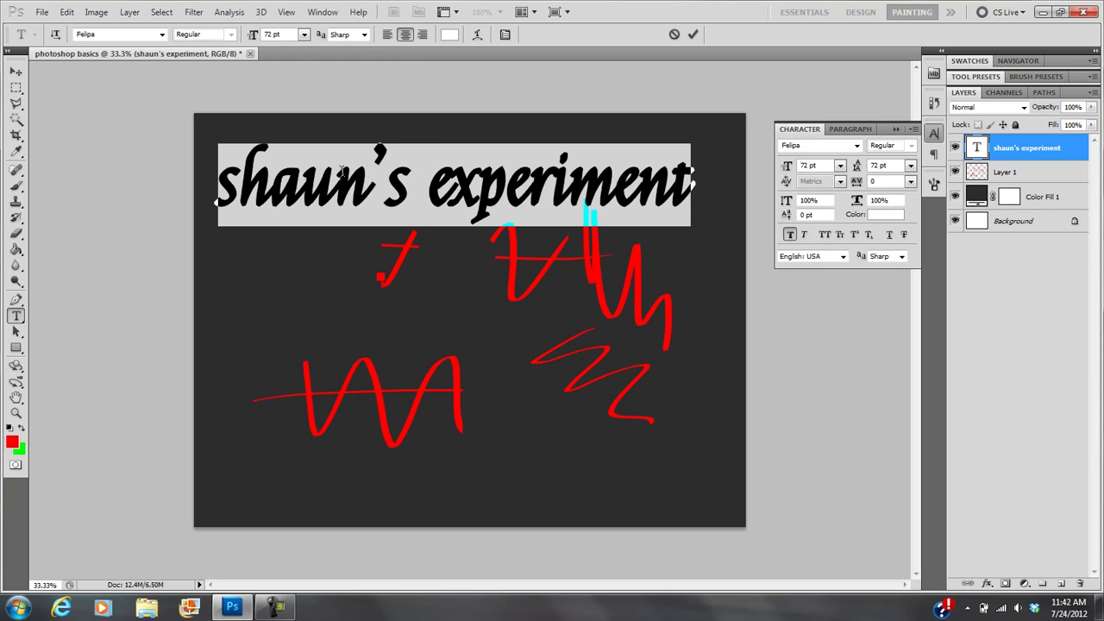
{"action": "left_click", "coordinate": [850, 130]}
{"action": "left_click", "coordinate": [801, 129]}
{"action": "left_click", "coordinate": [856, 145]}
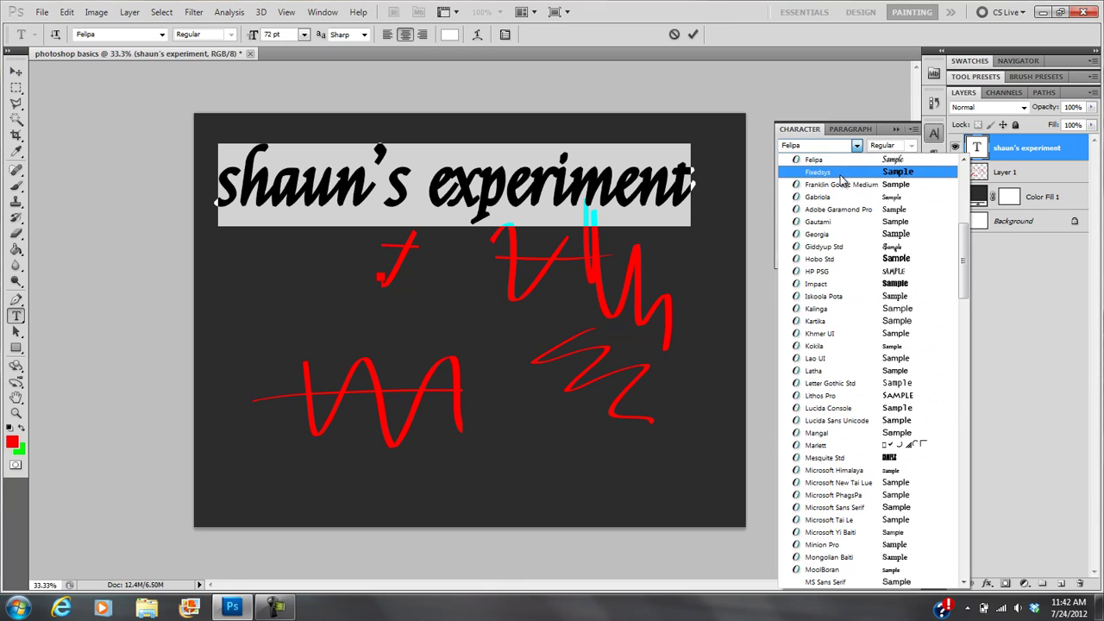
{"action": "left_click", "coordinate": [909, 260]}
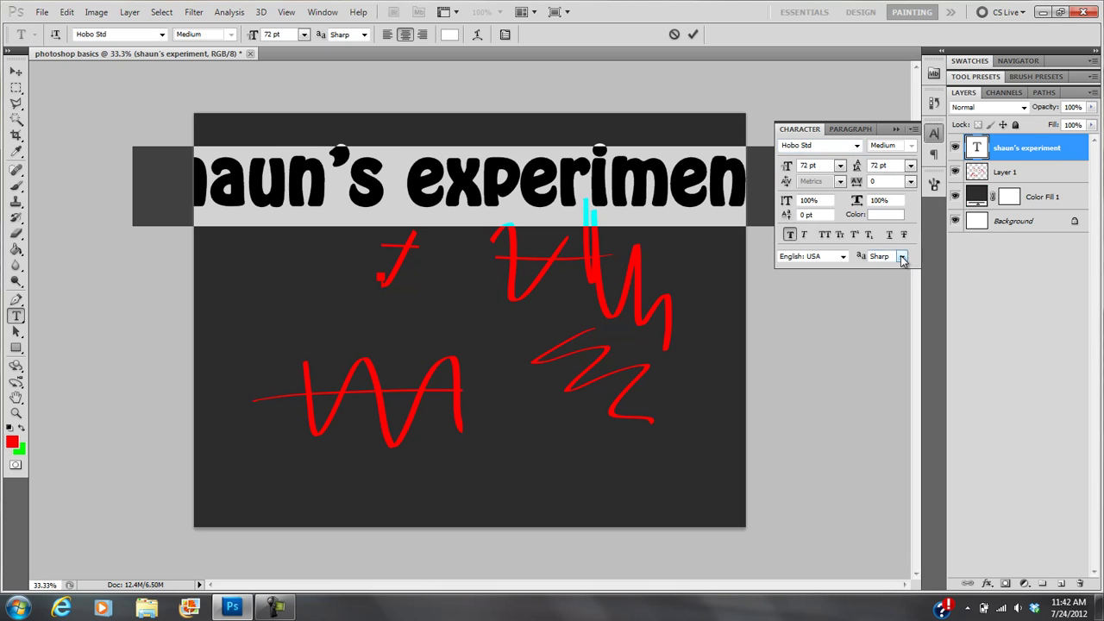
{"action": "left_click", "coordinate": [856, 145]}
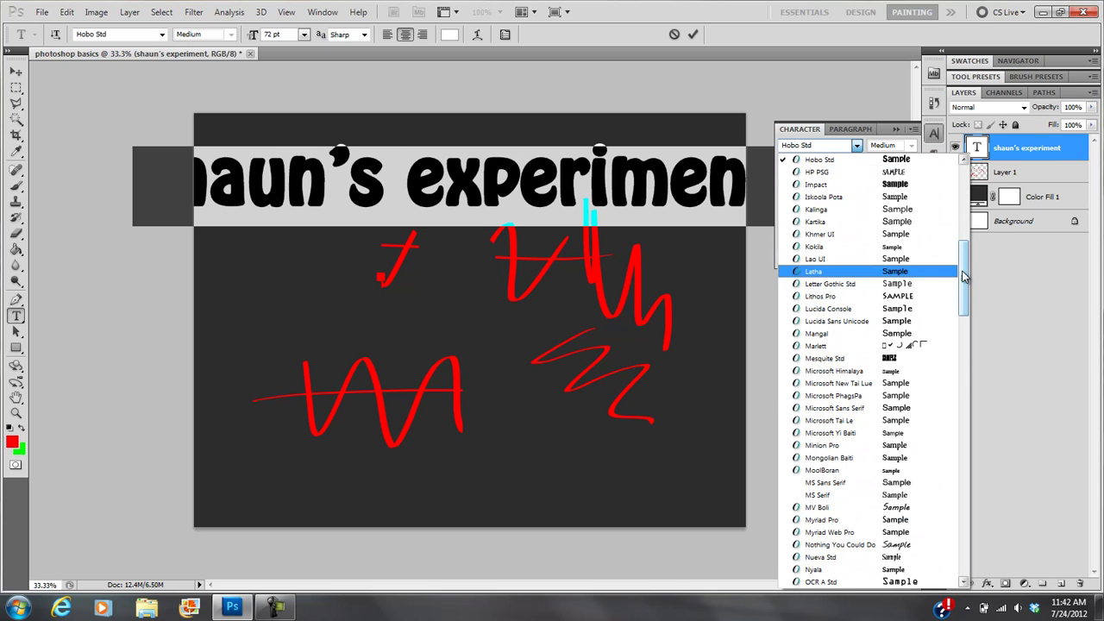
{"action": "left_click", "coordinate": [862, 307]}
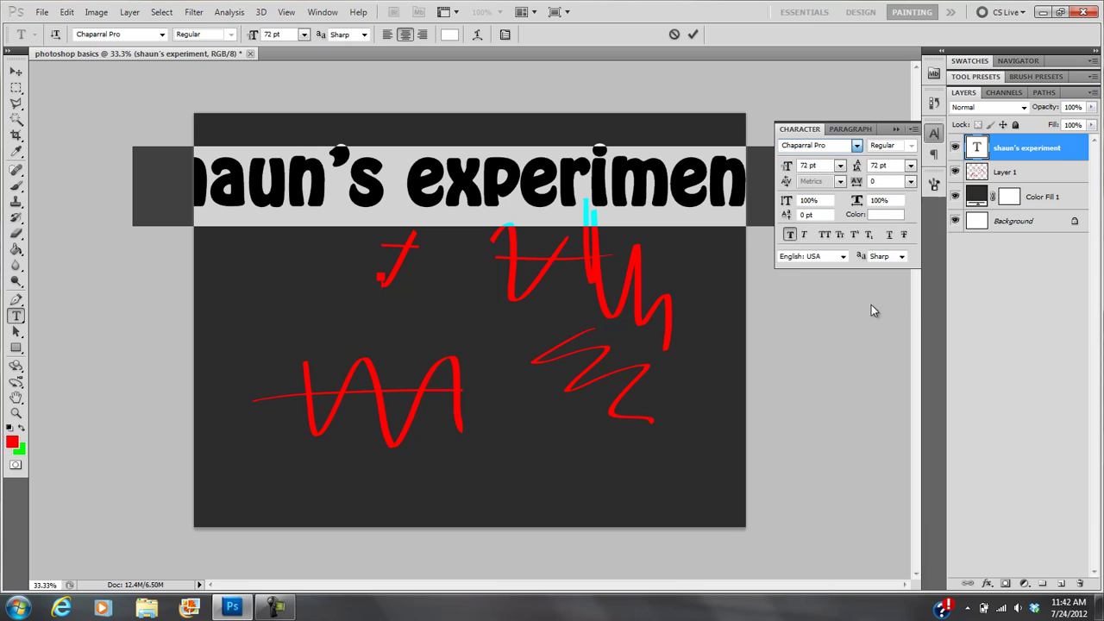
Step: Move the heading slightly lower and set its leading to 36 pt
{"action": "left_click", "coordinate": [15, 76]}
{"action": "left_click_drag", "start_coordinate": [309, 193], "coordinate": [351, 201]}
{"action": "left_click", "coordinate": [910, 171]}
{"action": "left_click", "coordinate": [906, 353]}
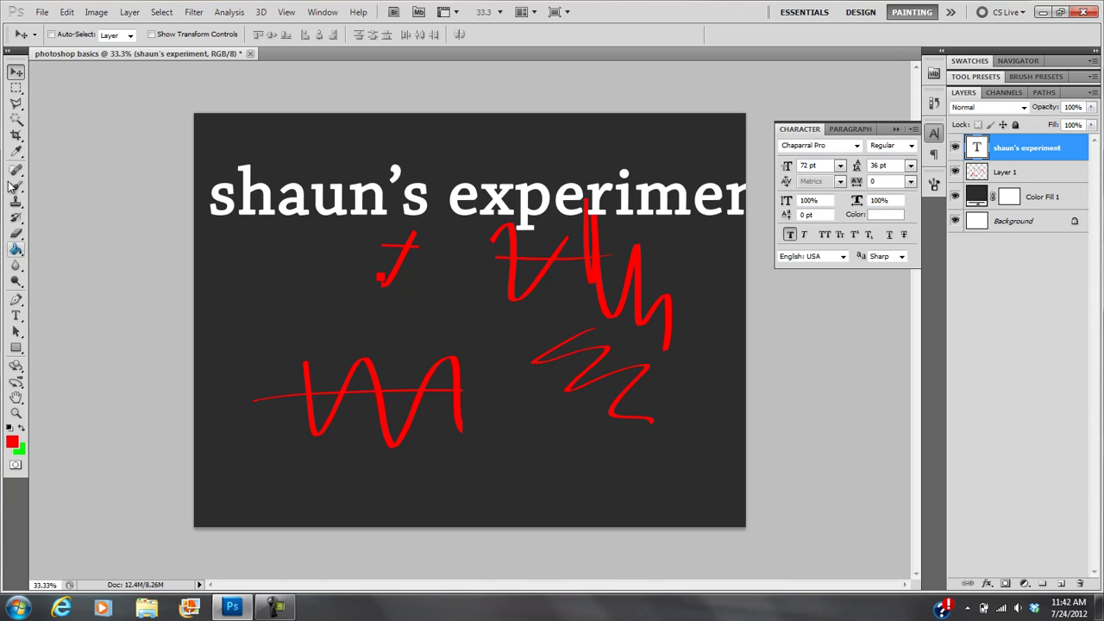
Step: Lightly erase a small part of the red stroke on Layer 1 using the Eraser at 12% flow
{"action": "left_click", "coordinate": [16, 233]}
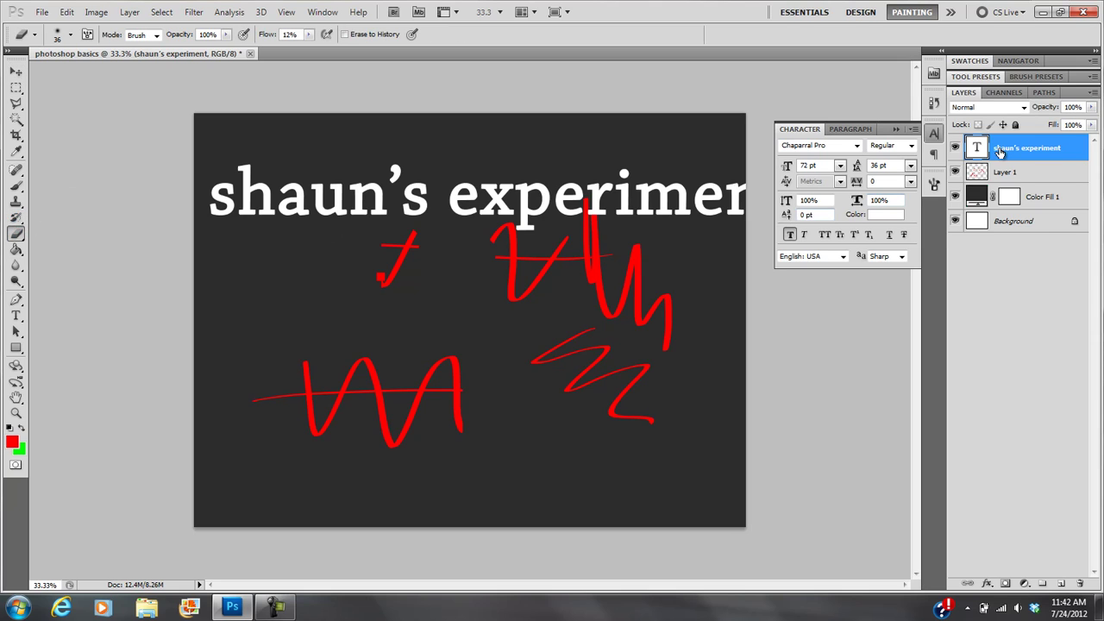
{"action": "left_click", "coordinate": [1002, 173]}
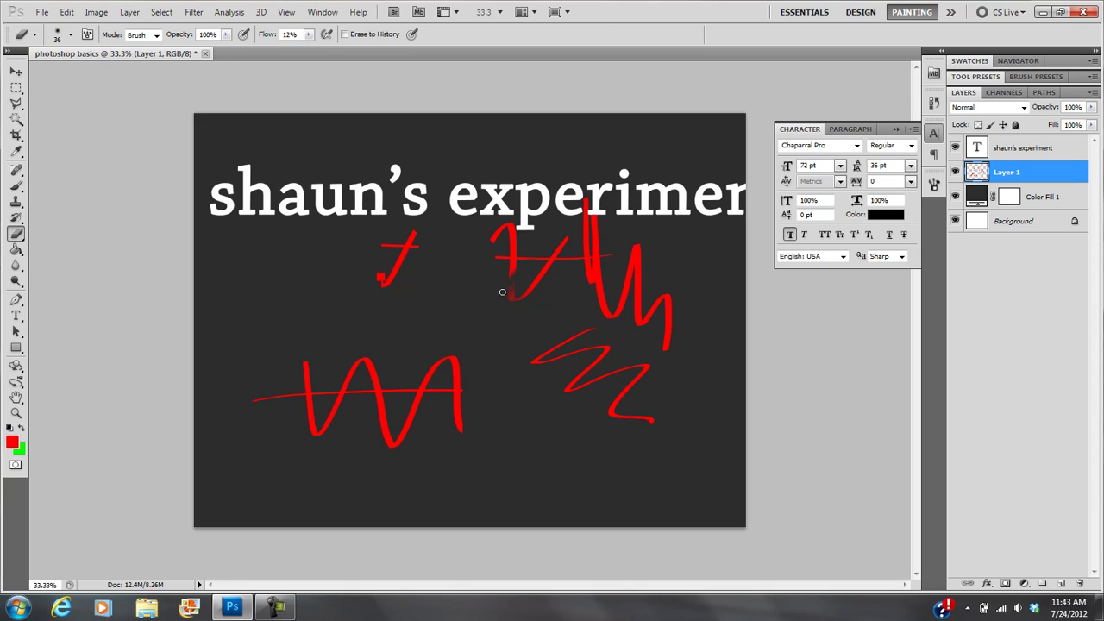
{"action": "left_click_drag", "start_coordinate": [529, 262], "coordinate": [530, 255]}
Step: Draw a solid red square with the Rectangle tool left of the canvas centre
{"action": "left_click", "coordinate": [17, 349]}
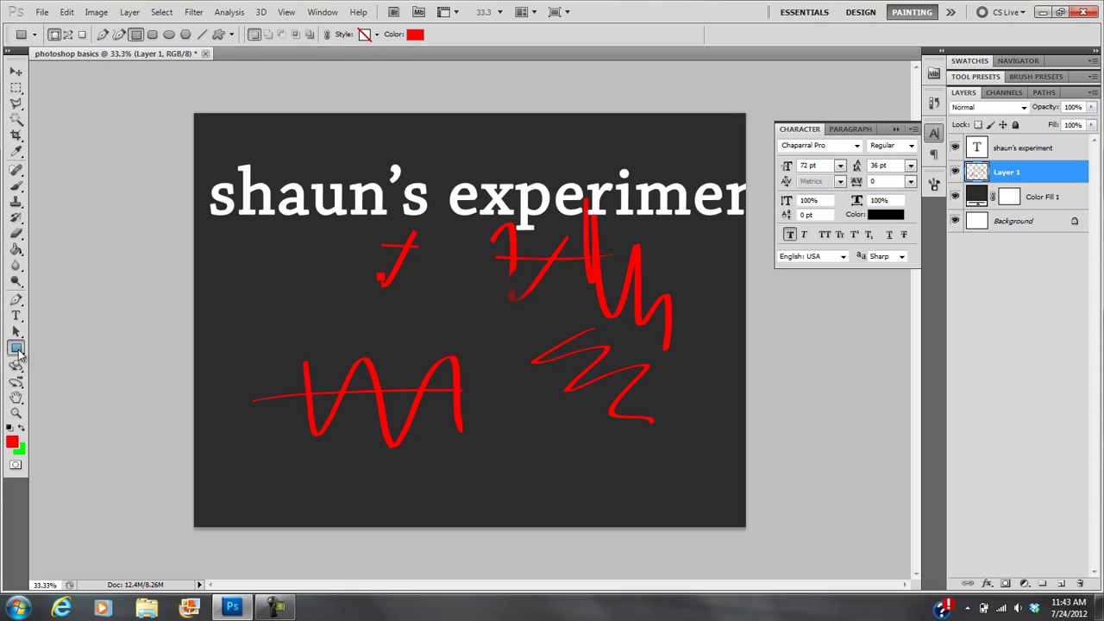
{"action": "right_click", "coordinate": [18, 352]}
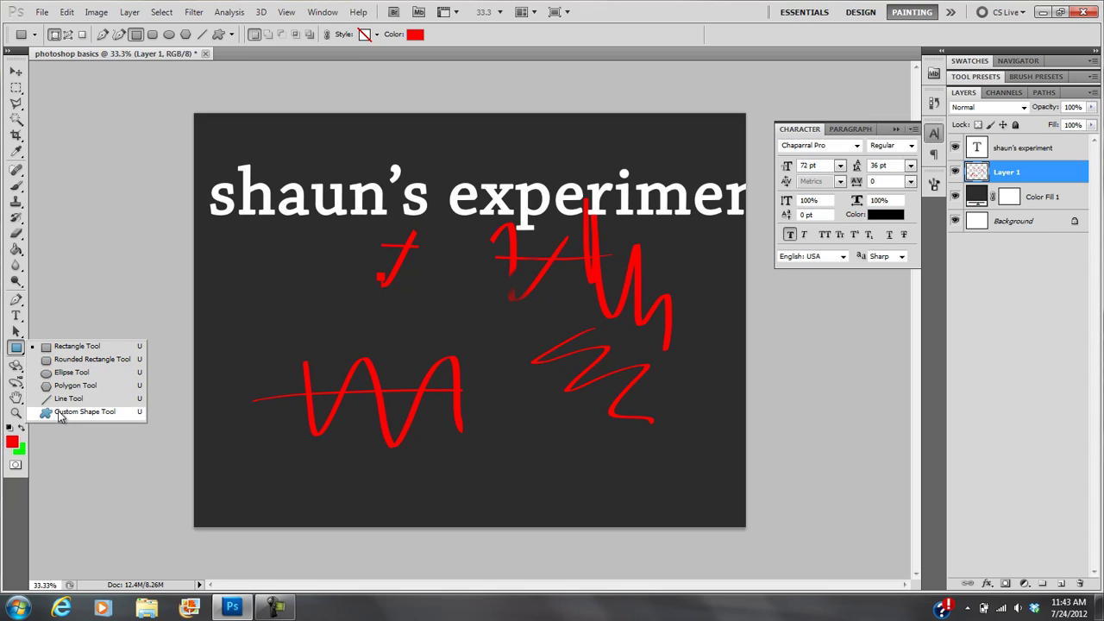
{"action": "left_click", "coordinate": [17, 351]}
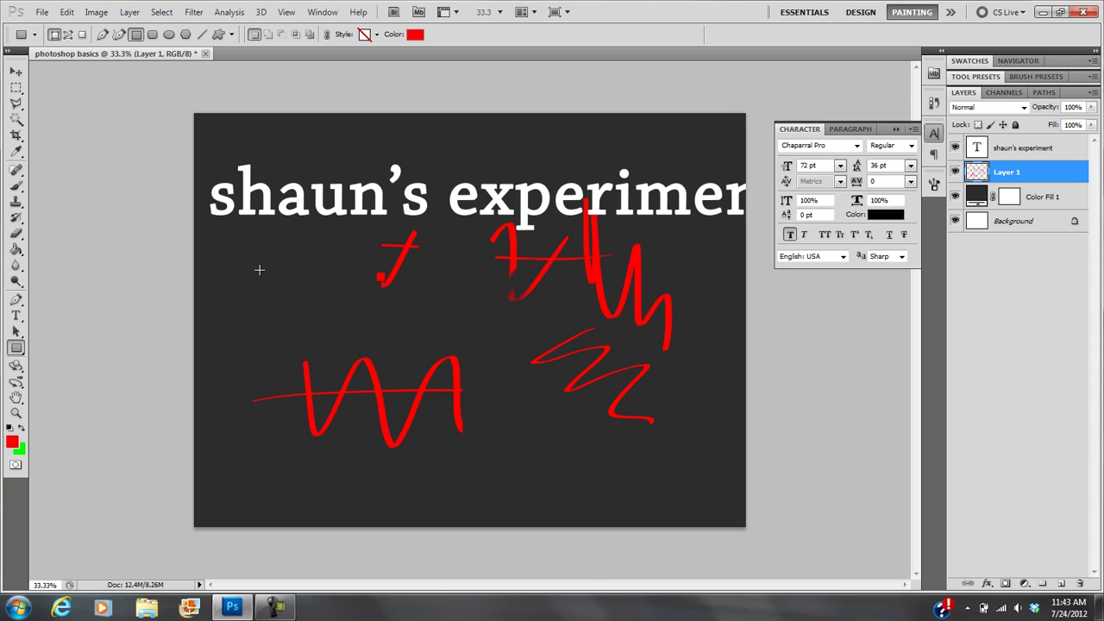
{"action": "mouse_move", "coordinate": [224, 251]}
{"action": "left_mouse_down"}
{"action": "mouse_move", "coordinate": [242, 305]}
{"action": "mouse_move", "coordinate": [328, 335]}
{"action": "left_mouse_up"}
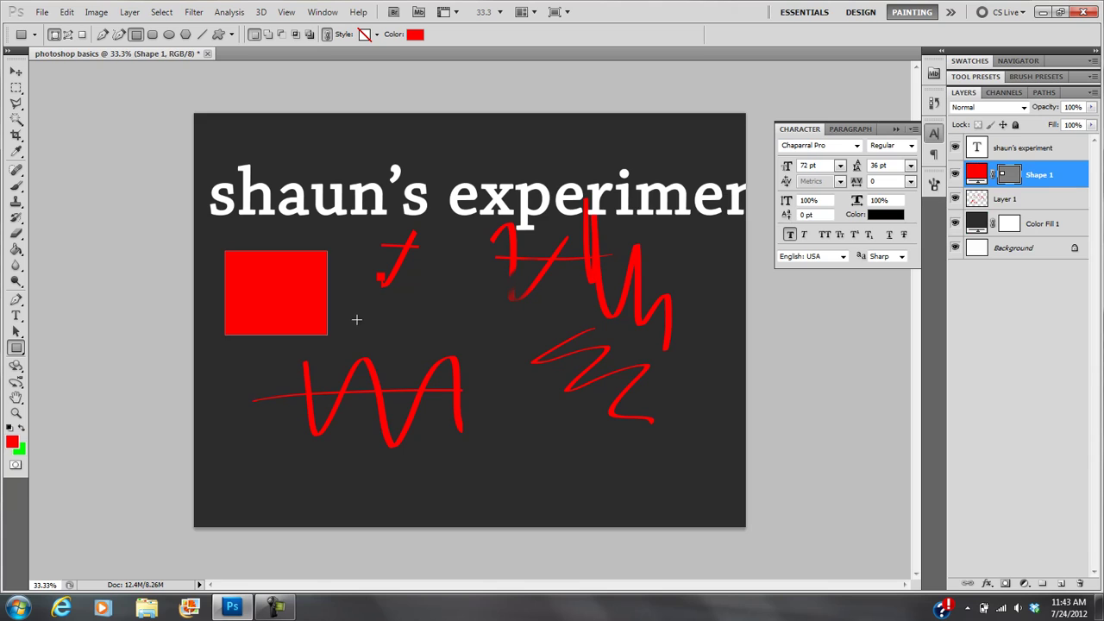
Step: Nudge the red square on Shape 1, then shift Layer 1's red strokes slightly right and down
{"action": "left_click", "coordinate": [18, 186]}
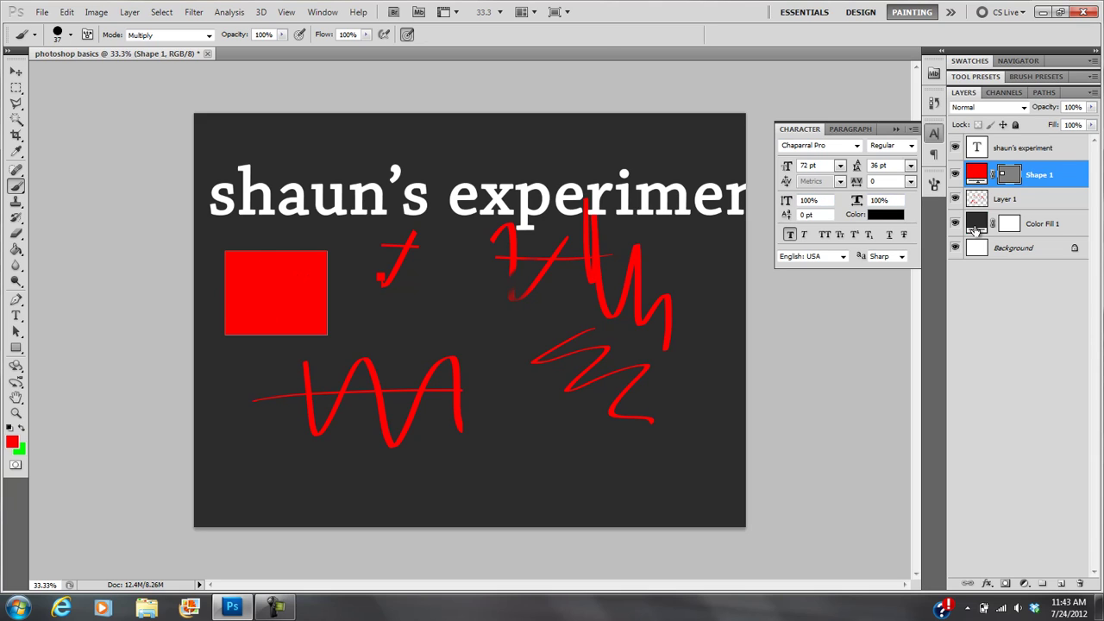
{"action": "left_click", "coordinate": [976, 226]}
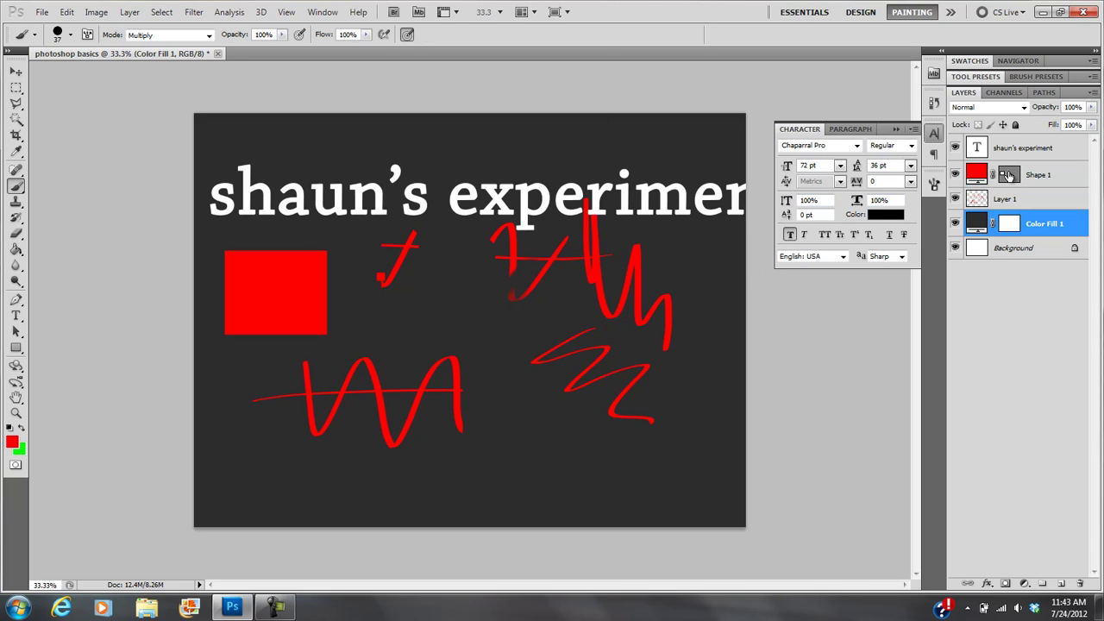
{"action": "left_click", "coordinate": [975, 174]}
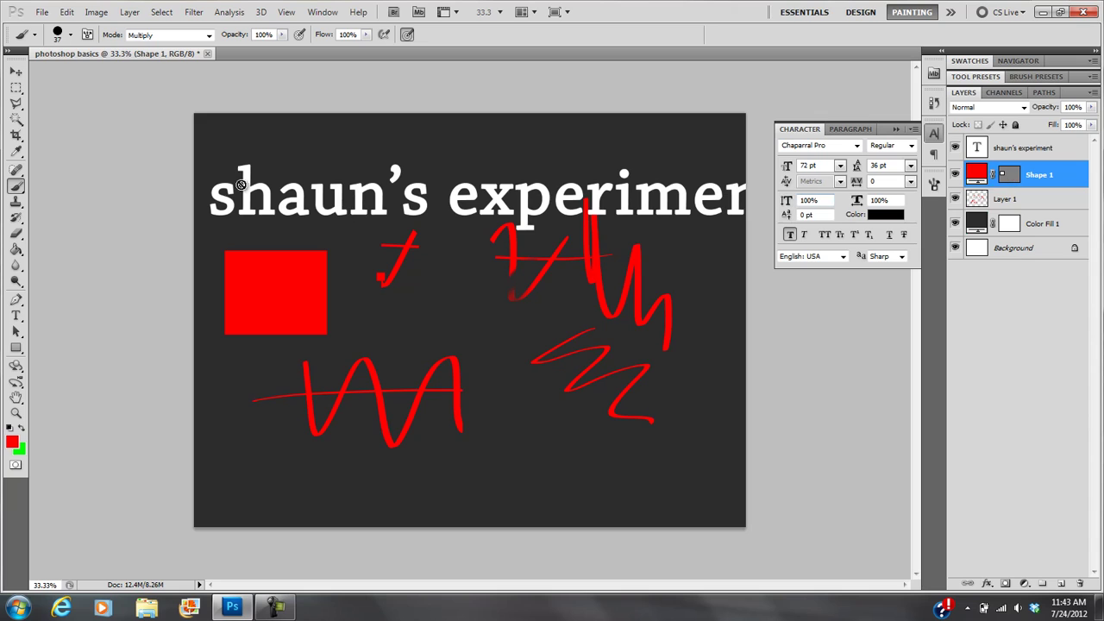
{"action": "left_click", "coordinate": [15, 71]}
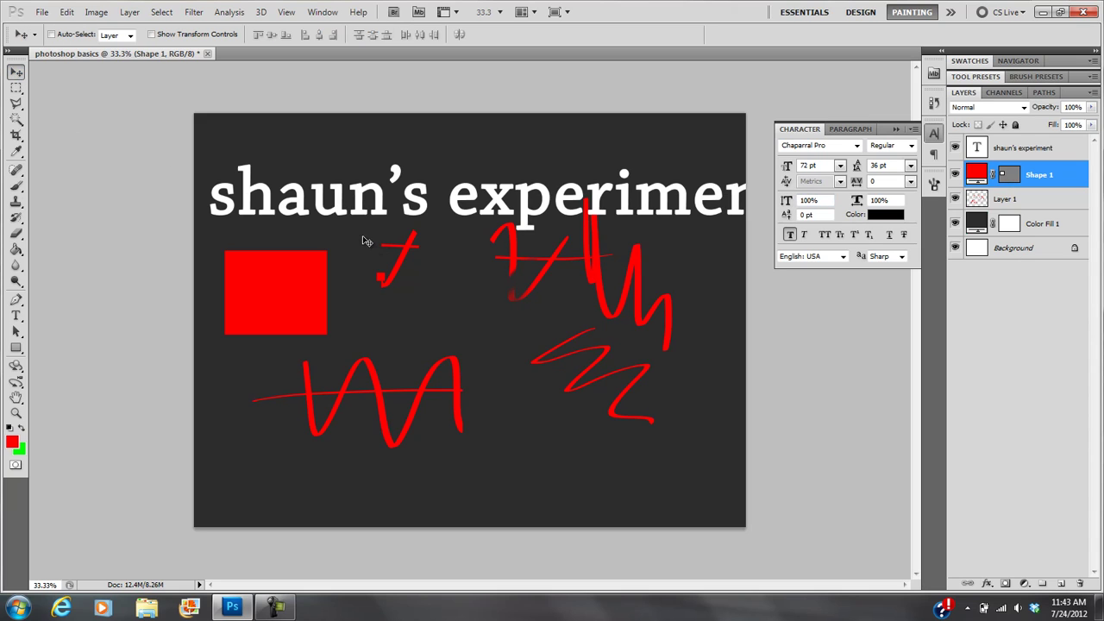
{"action": "left_click_drag", "start_coordinate": [277, 301], "coordinate": [273, 325]}
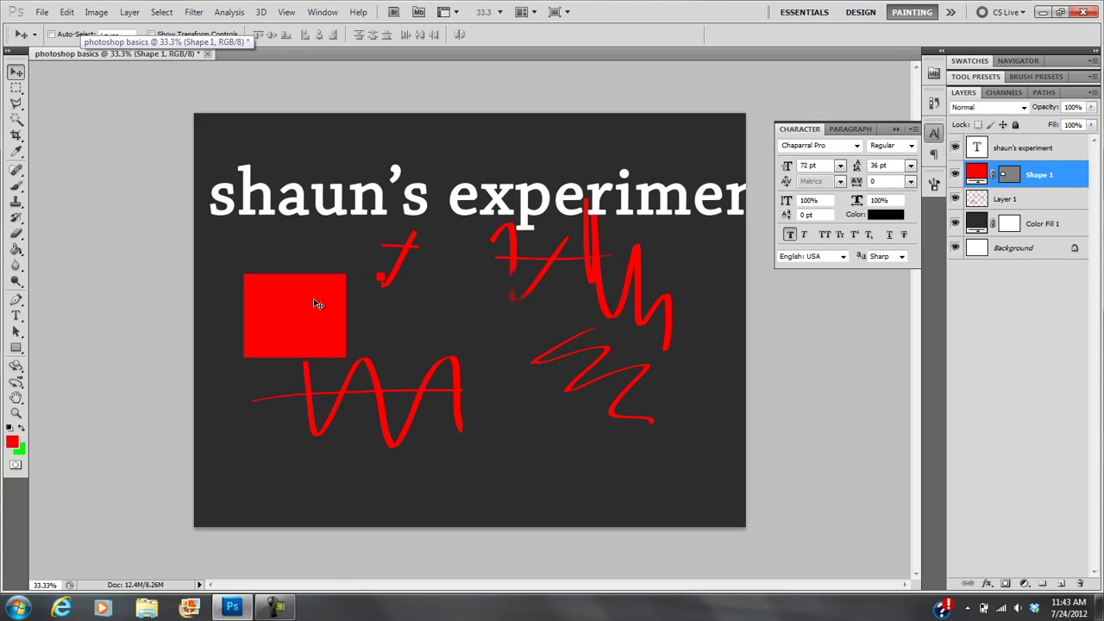
{"action": "mouse_move", "coordinate": [317, 314]}
{"action": "left_mouse_down"}
{"action": "mouse_move", "coordinate": [332, 313]}
{"action": "mouse_move", "coordinate": [352, 286]}
{"action": "mouse_move", "coordinate": [314, 297]}
{"action": "left_mouse_up"}
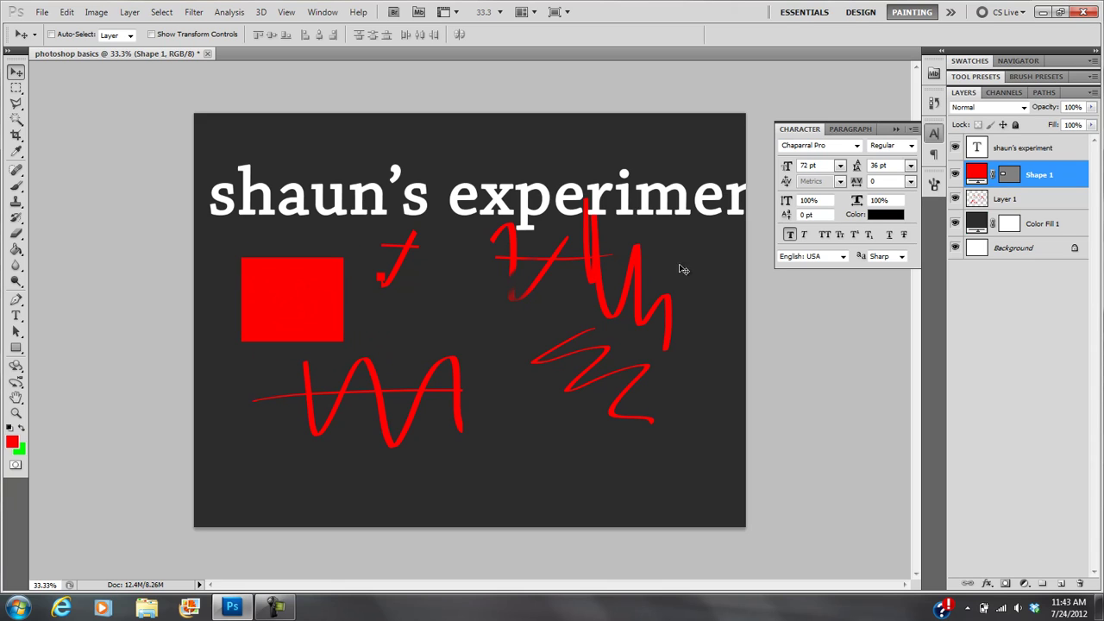
{"action": "left_click", "coordinate": [982, 203]}
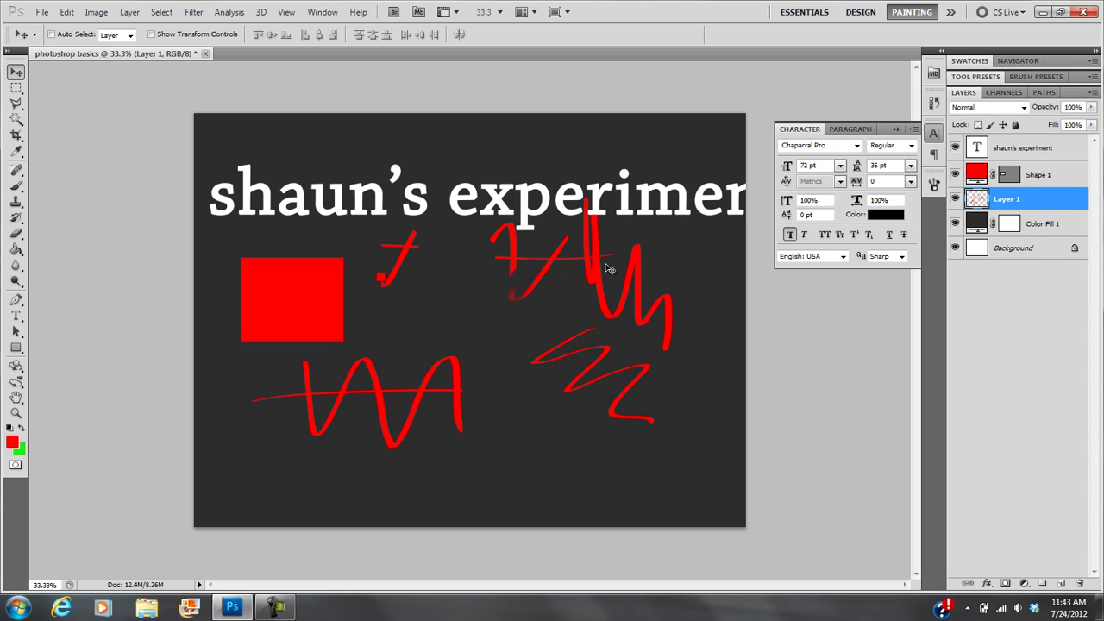
{"action": "mouse_move", "coordinate": [602, 287]}
{"action": "left_mouse_down"}
{"action": "mouse_move", "coordinate": [560, 269]}
{"action": "mouse_move", "coordinate": [581, 288]}
{"action": "mouse_move", "coordinate": [617, 296]}
{"action": "mouse_move", "coordinate": [623, 284]}
{"action": "mouse_move", "coordinate": [612, 310]}
{"action": "mouse_move", "coordinate": [619, 304]}
{"action": "left_mouse_up"}
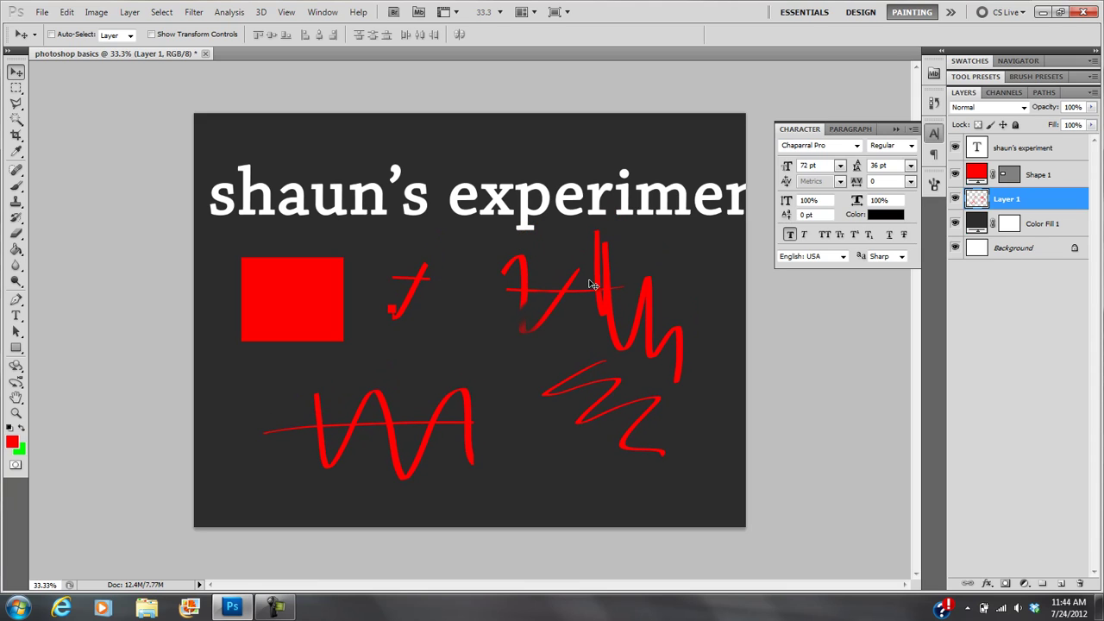
Step: Free-transform Layer 1's red strokes, shrinking then enlarging them across the canvas, and shift them left
{"action": "key", "text": "ctrl+t"}
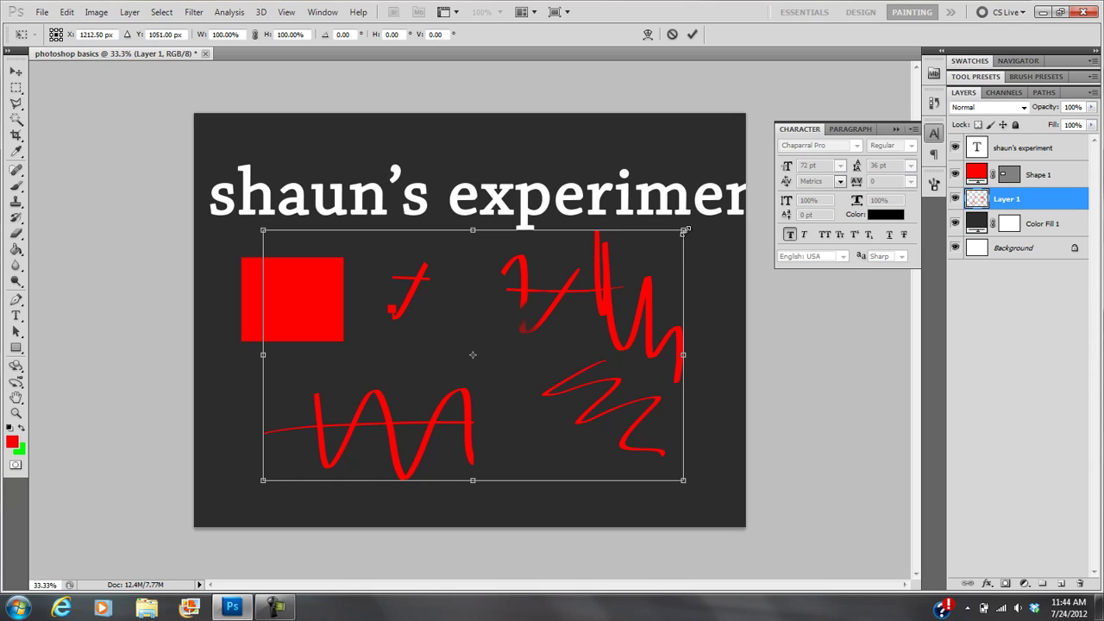
{"action": "mouse_move", "coordinate": [684, 228]}
{"action": "left_mouse_down"}
{"action": "mouse_move", "coordinate": [558, 301]}
{"action": "mouse_move", "coordinate": [416, 431]}
{"action": "left_mouse_up"}
{"action": "key", "text": "Return"}
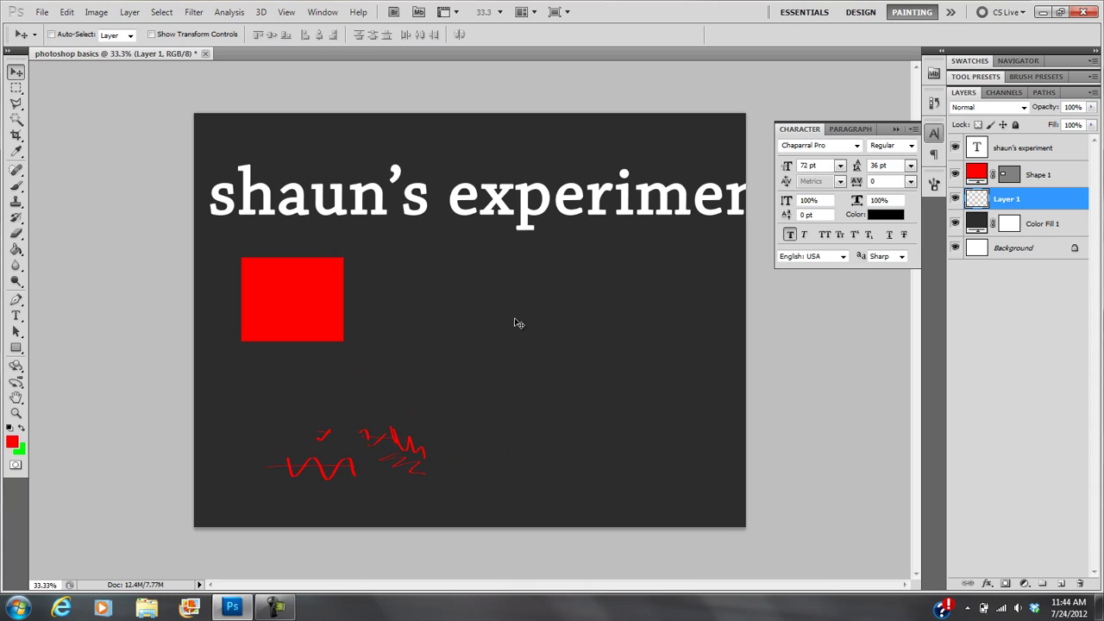
{"action": "key", "text": "ctrl+t"}
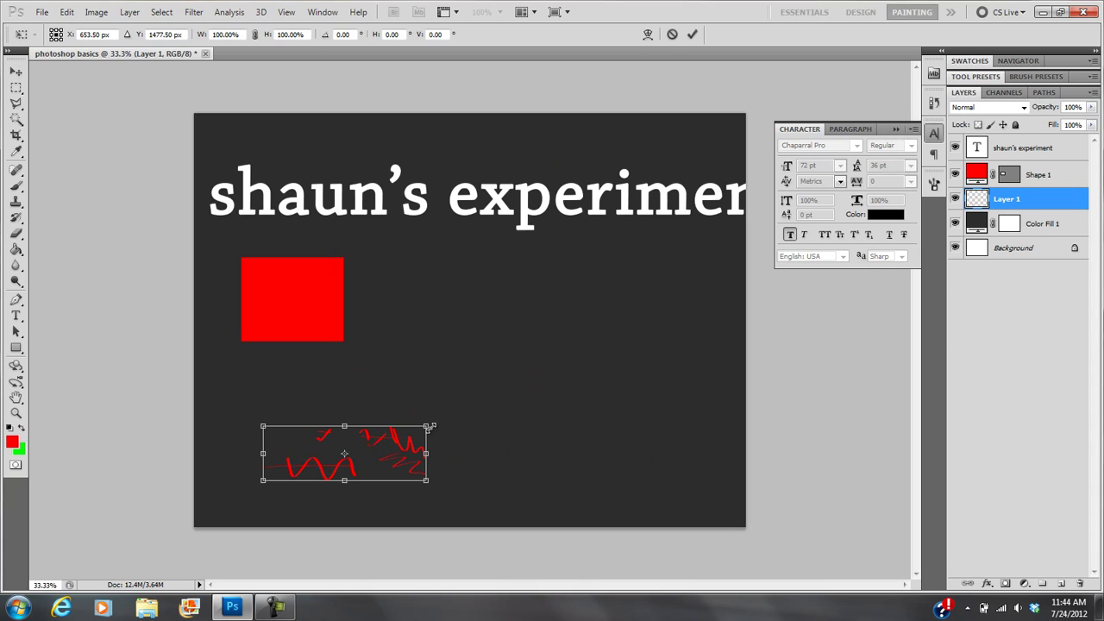
{"action": "mouse_move", "coordinate": [429, 427]}
{"action": "left_mouse_down"}
{"action": "mouse_move", "coordinate": [463, 380]}
{"action": "mouse_move", "coordinate": [673, 249]}
{"action": "mouse_move", "coordinate": [699, 147]}
{"action": "mouse_move", "coordinate": [684, 161]}
{"action": "left_mouse_up"}
{"action": "key", "text": "Return"}
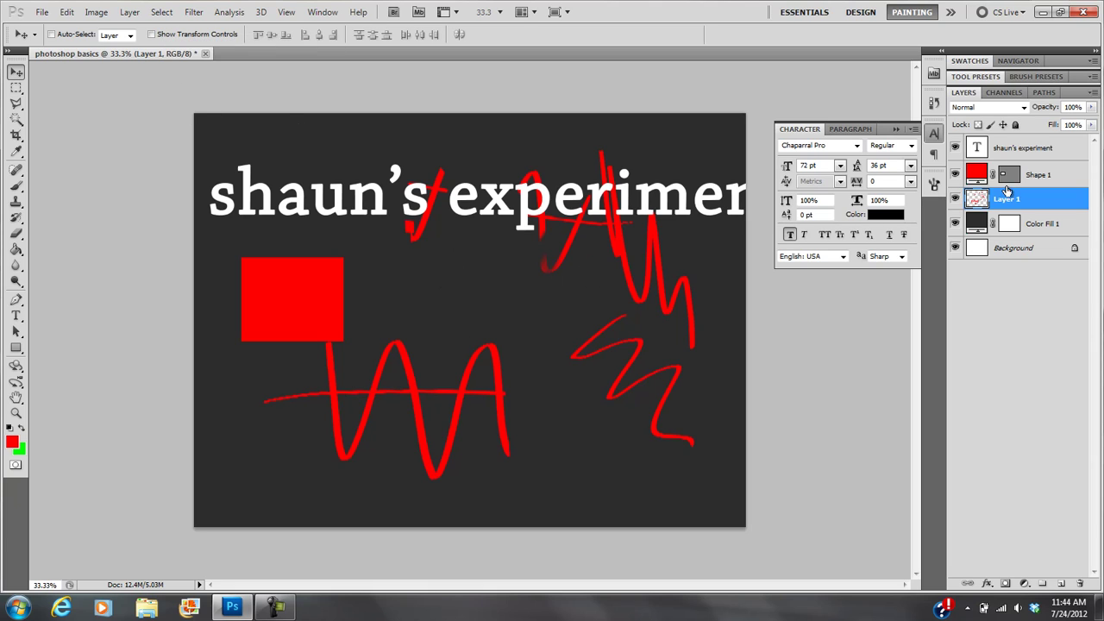
{"action": "mouse_move", "coordinate": [524, 321]}
{"action": "left_mouse_down"}
{"action": "mouse_move", "coordinate": [457, 331]}
{"action": "mouse_move", "coordinate": [475, 328]}
{"action": "mouse_move", "coordinate": [472, 348]}
{"action": "mouse_move", "coordinate": [537, 279]}
{"action": "left_mouse_up"}
Step: Hide Layer 1's red strokes and recolour the Shape 1 square blue #2400ff
{"action": "left_click", "coordinate": [955, 199]}
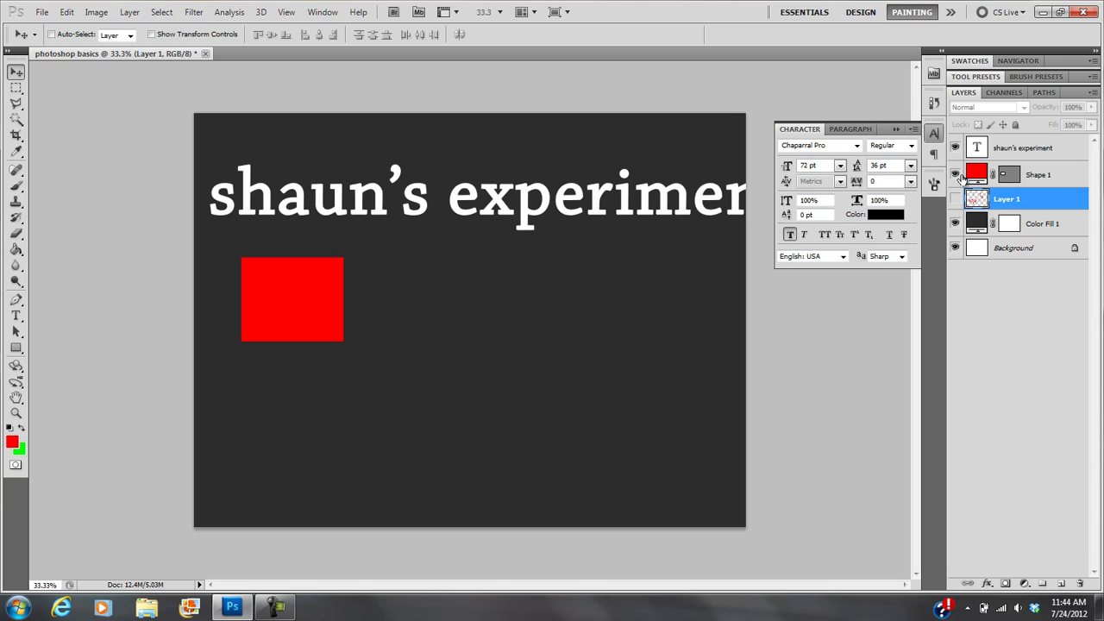
{"action": "left_click", "coordinate": [954, 175]}
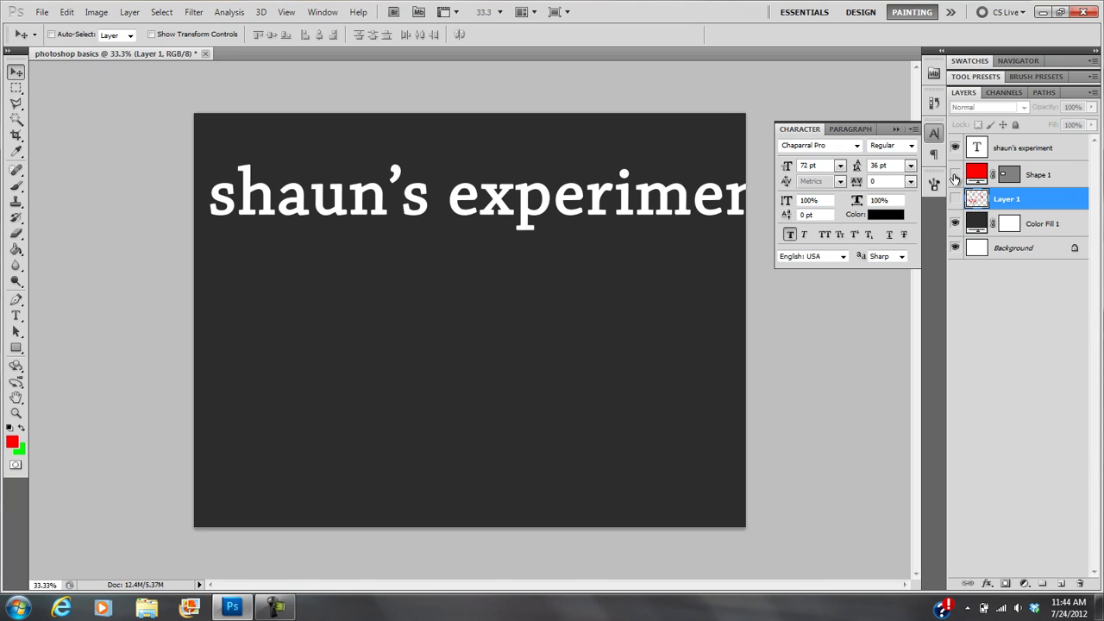
{"action": "left_click", "coordinate": [955, 175]}
{"action": "double_click", "coordinate": [976, 174]}
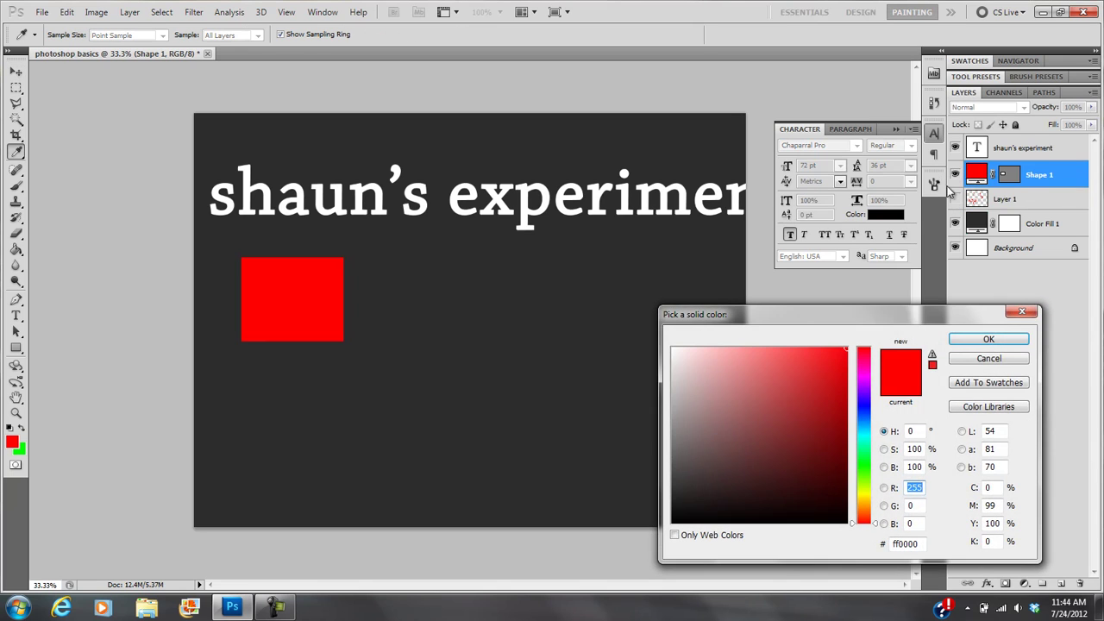
{"action": "left_click", "coordinate": [863, 402]}
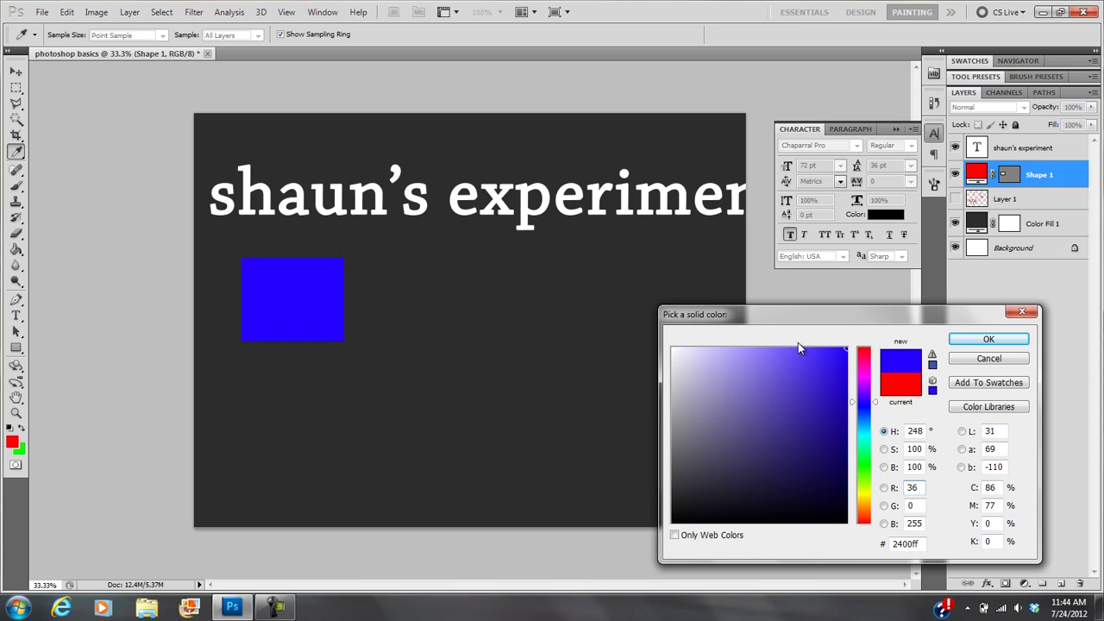
{"action": "left_click", "coordinate": [988, 339]}
Step: Enlarge the blue square to about 194% × 190% and move it down and left
{"action": "key", "text": "v"}
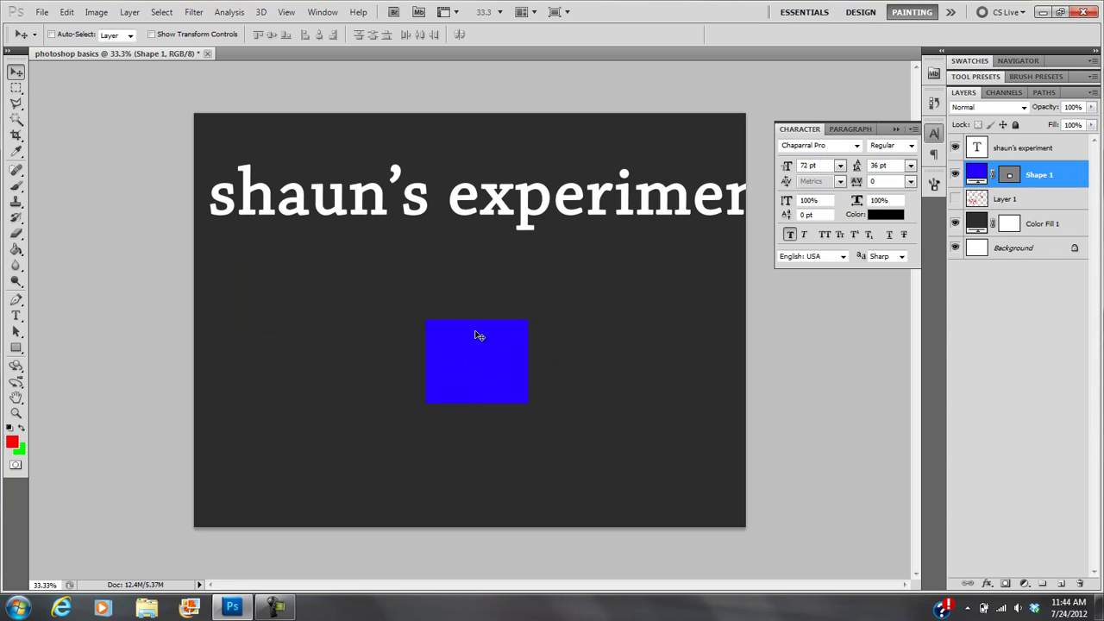
{"action": "key", "text": "ctrl+t"}
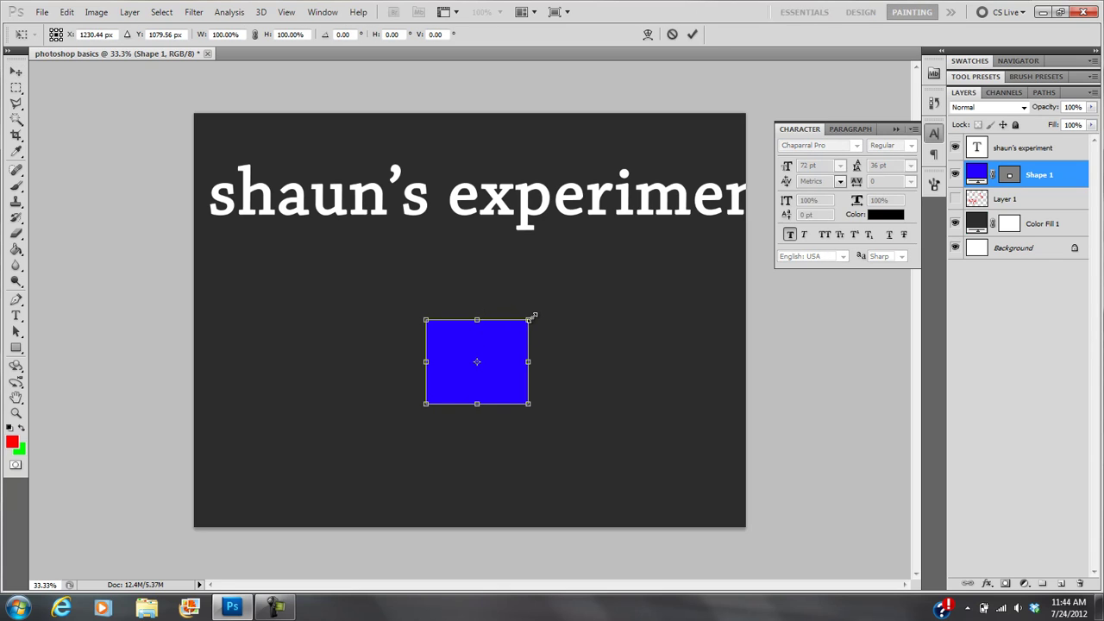
{"action": "left_click_drag", "start_coordinate": [528, 319], "coordinate": [625, 244]}
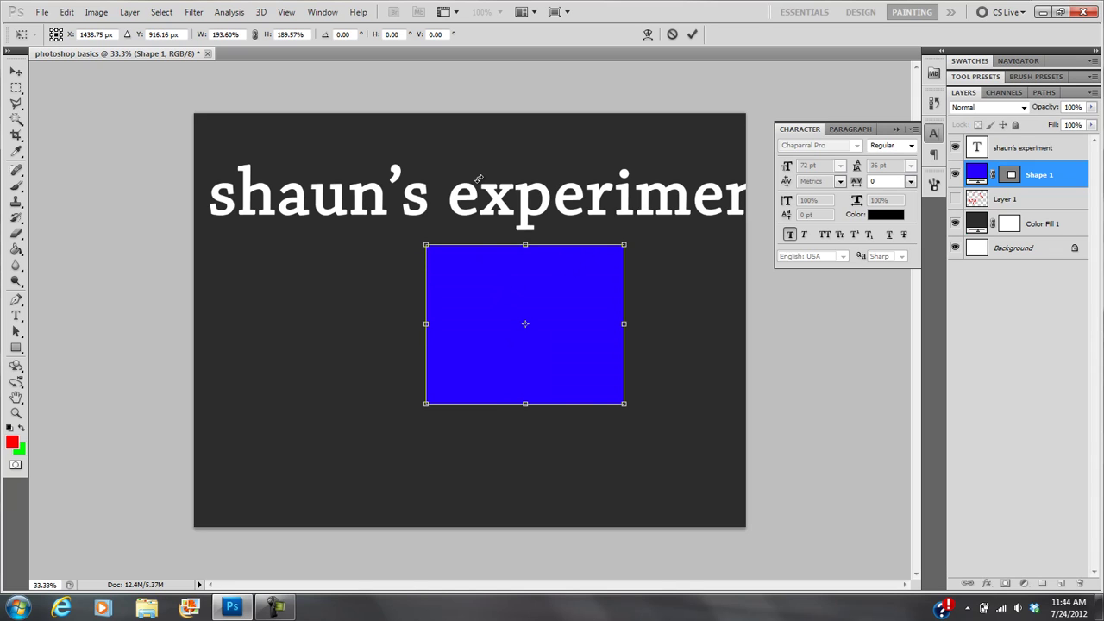
{"action": "key", "text": "Return"}
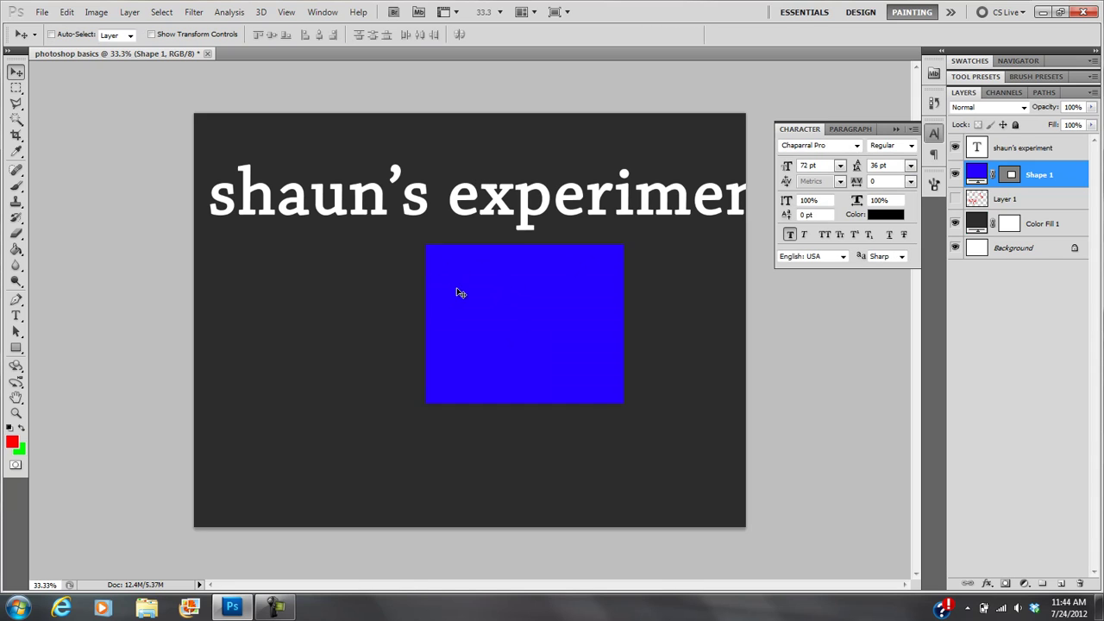
{"action": "left_click_drag", "start_coordinate": [375, 397], "coordinate": [353, 436]}
Step: Briefly re-edit the title text and reopen the rectangle's fill colour without changing it
{"action": "double_click", "coordinate": [977, 147]}
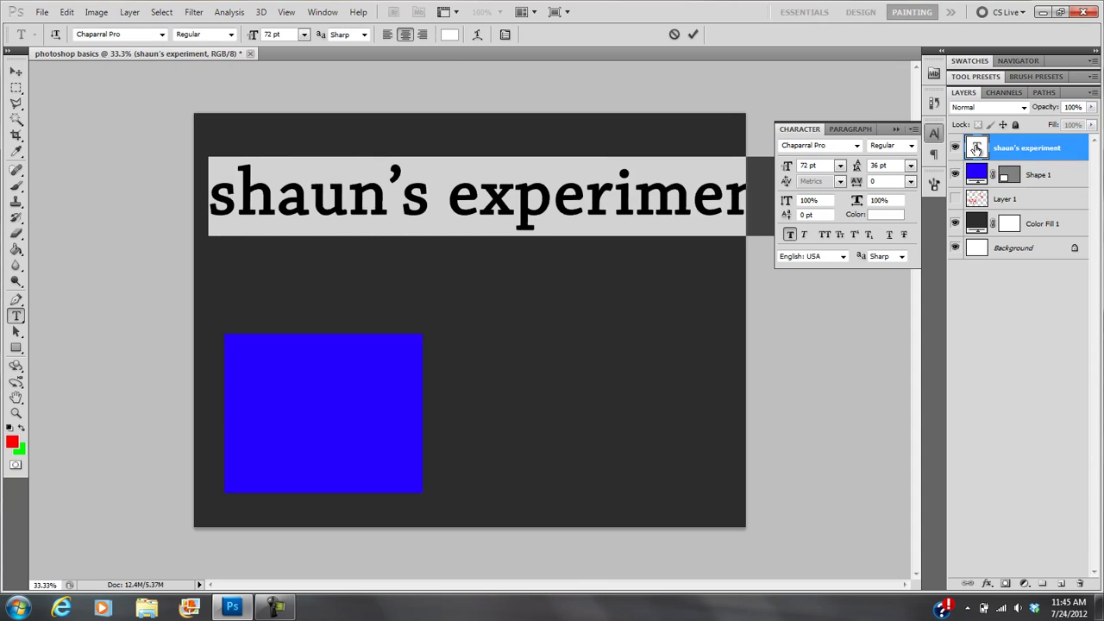
{"action": "left_click", "coordinate": [280, 199]}
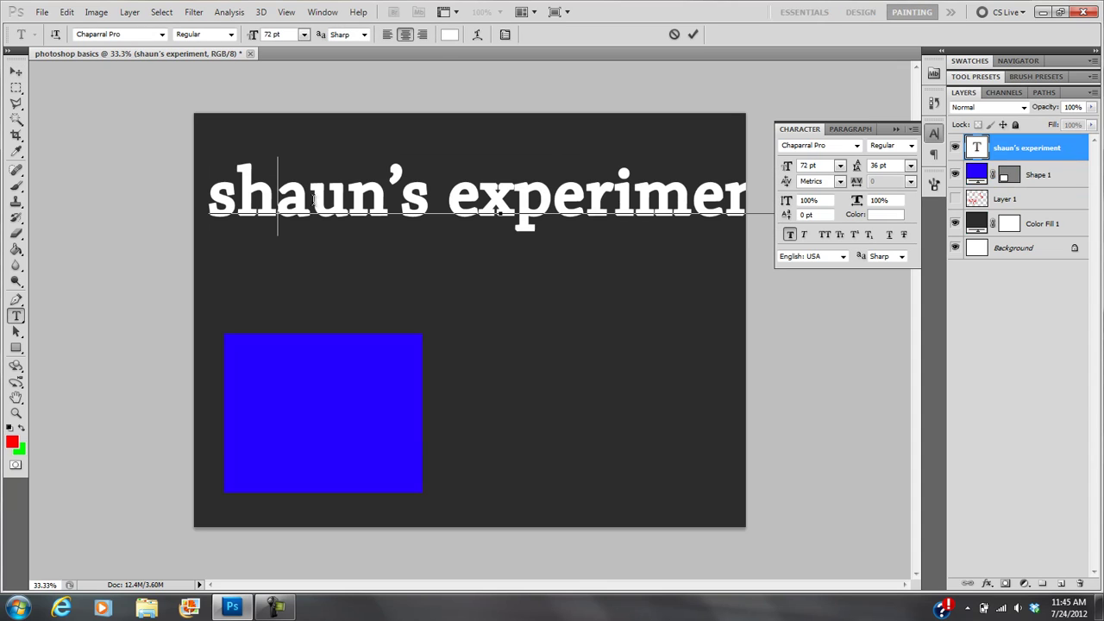
{"action": "left_click", "coordinate": [16, 72]}
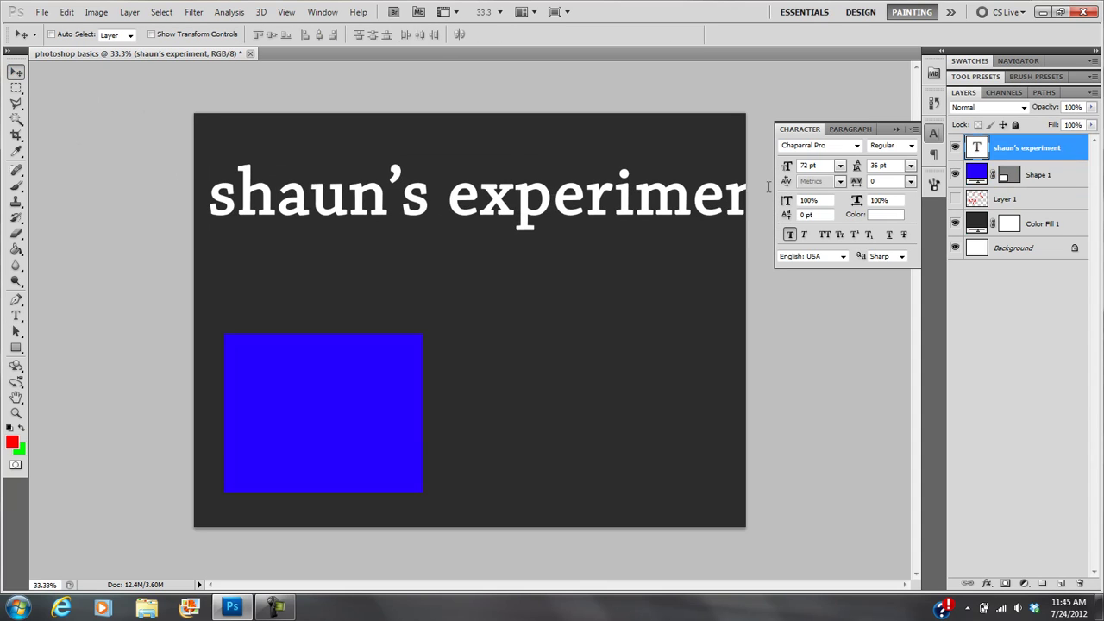
{"action": "double_click", "coordinate": [976, 174]}
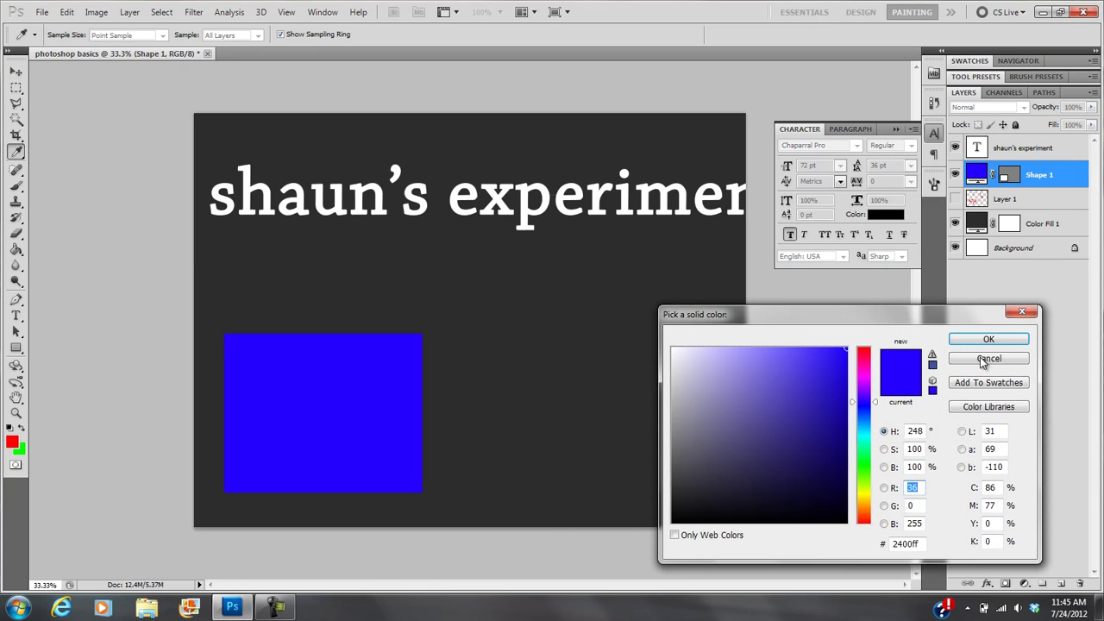
{"action": "left_click", "coordinate": [988, 359]}
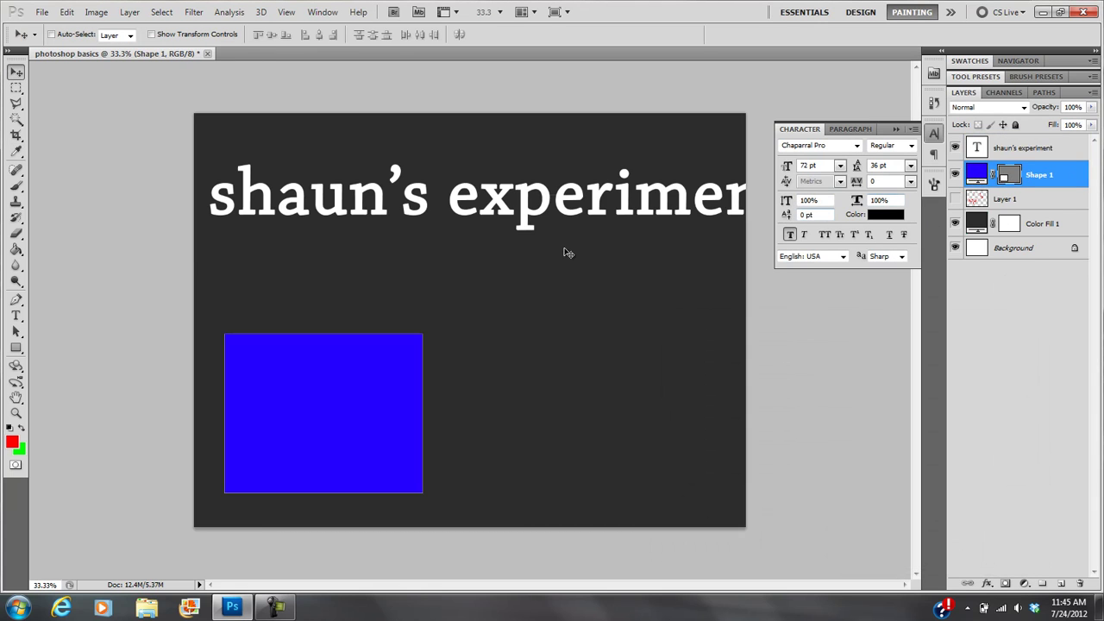
Step: Drag the blue rectangle's path up and right toward the canvas centre, then deselect it
{"action": "left_click", "coordinate": [16, 331]}
{"action": "left_click", "coordinate": [313, 394]}
{"action": "left_click_drag", "start_coordinate": [313, 395], "coordinate": [455, 340]}
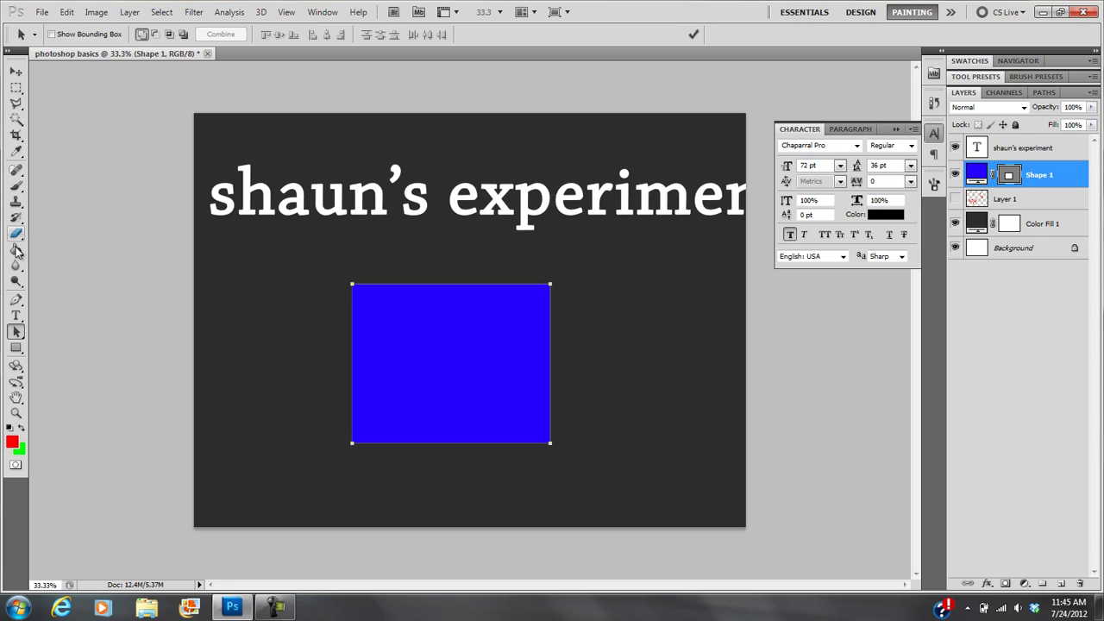
{"action": "left_click", "coordinate": [107, 168]}
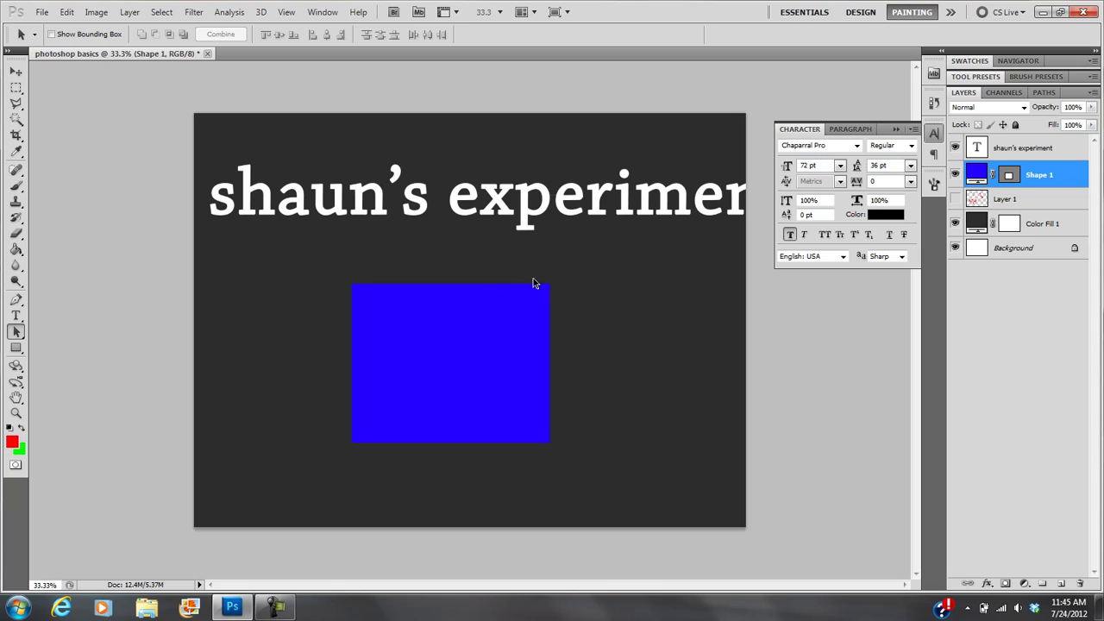
Step: Select the title layer, then pick the Brush and make Layer 1 active
{"action": "double_click", "coordinate": [977, 152]}
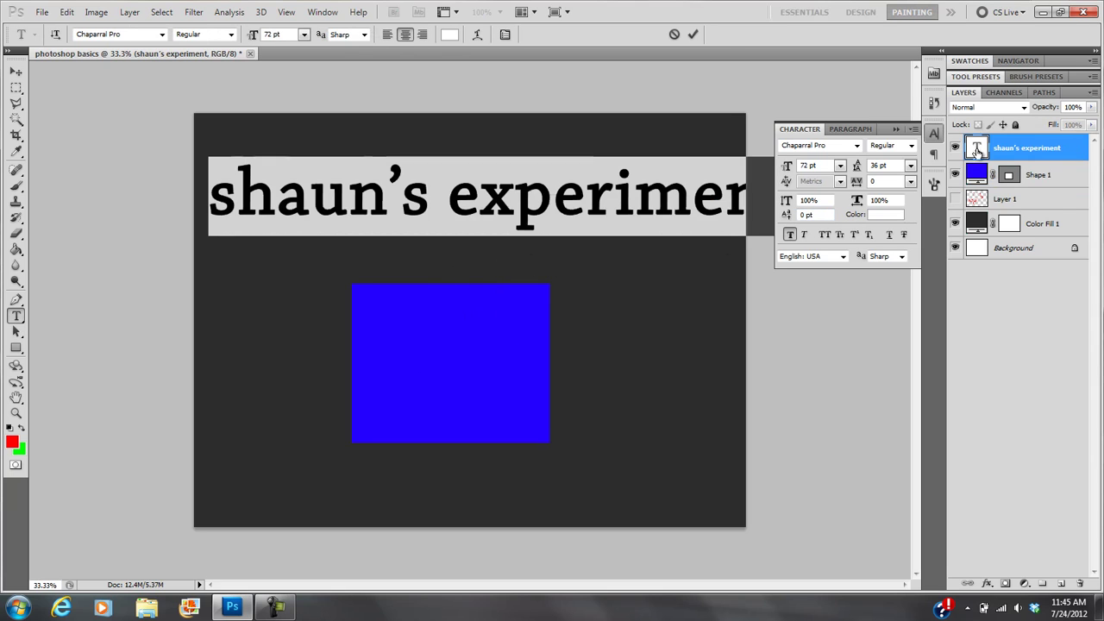
{"action": "left_click", "coordinate": [15, 184]}
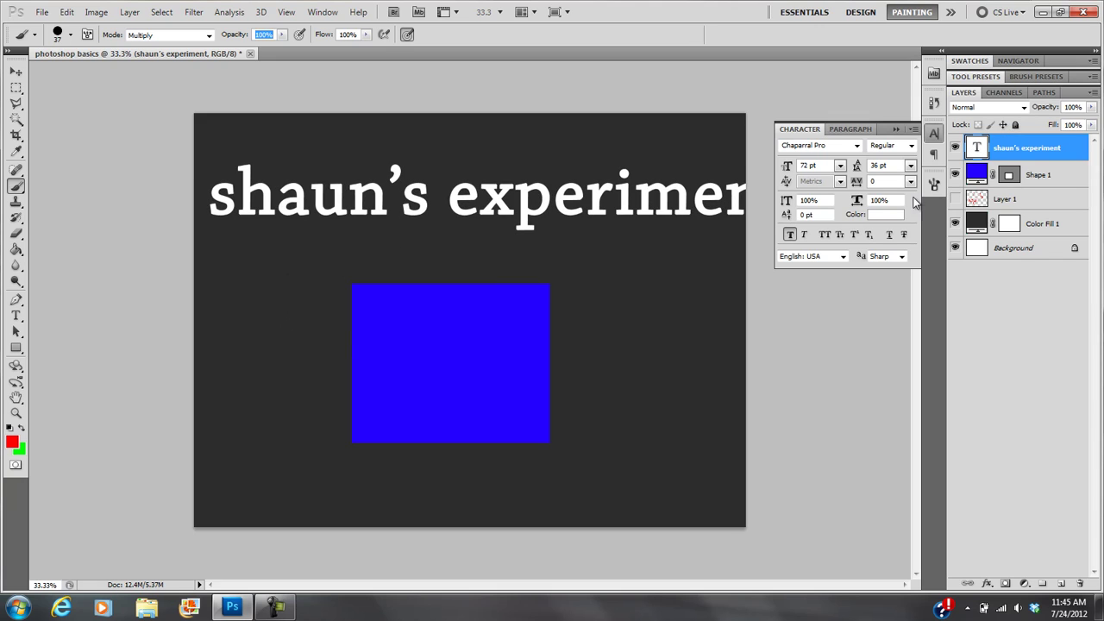
{"action": "left_click", "coordinate": [1006, 199]}
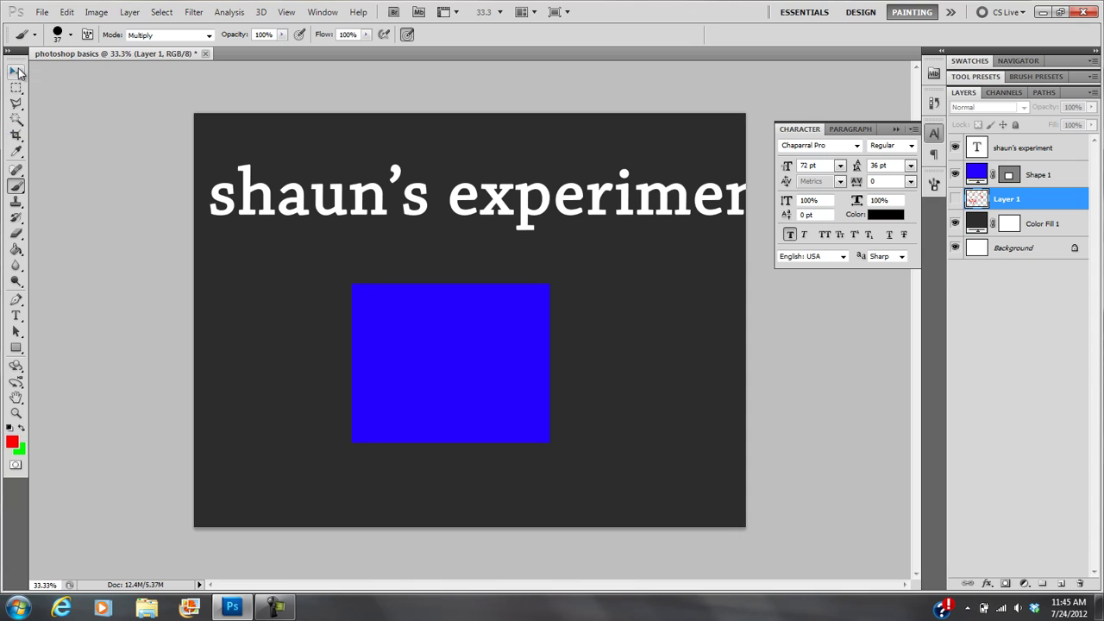
Step: Undo to hide the red fleur-de-lis, then cycle the active layer to Color Fill 1
{"action": "left_click", "coordinate": [276, 607]}
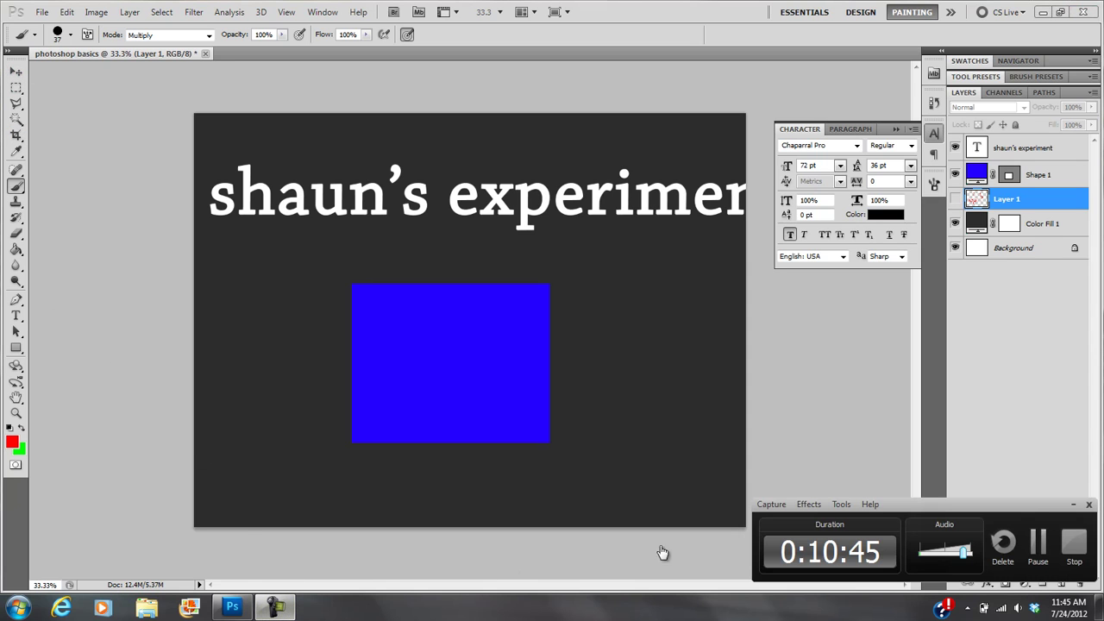
{"action": "left_click", "coordinate": [1069, 541]}
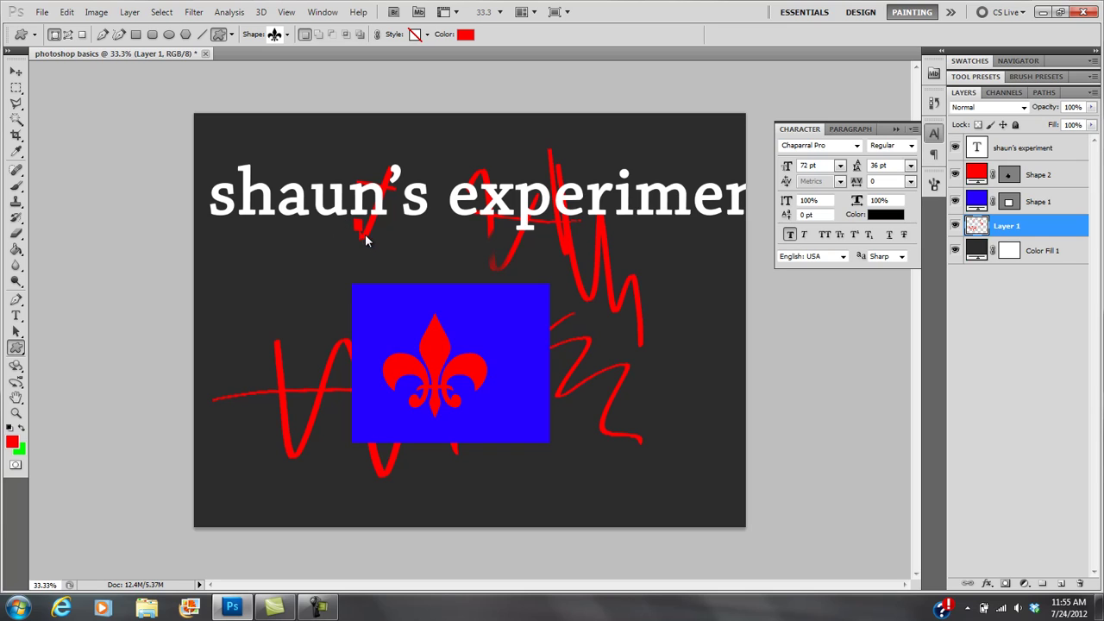
{"action": "key", "text": "ctrl+z"}
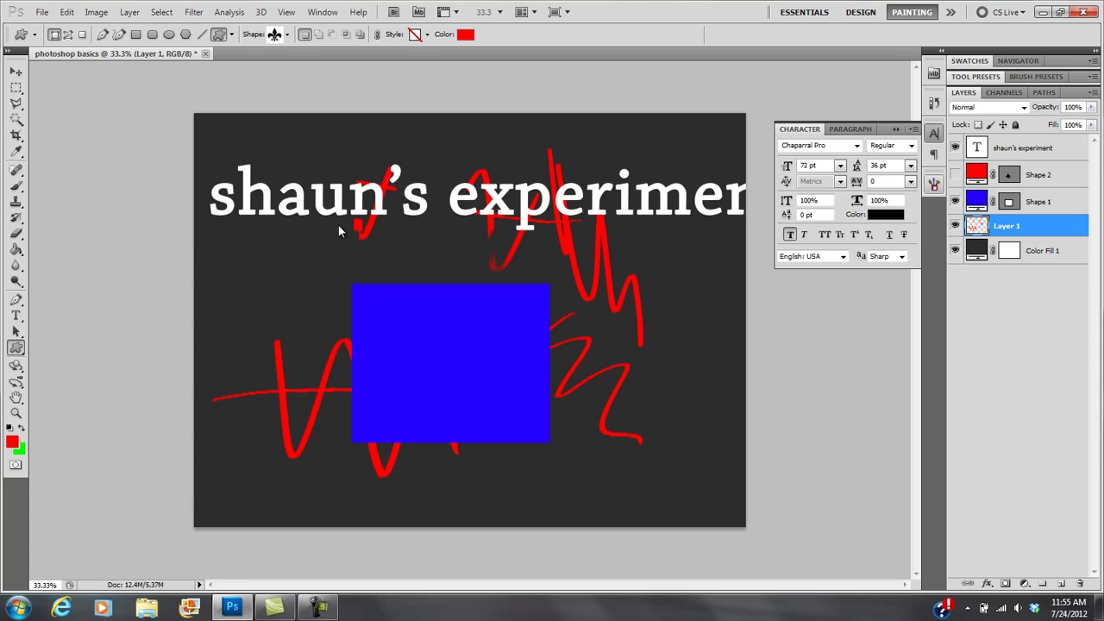
{"action": "key", "text": "alt+period"}
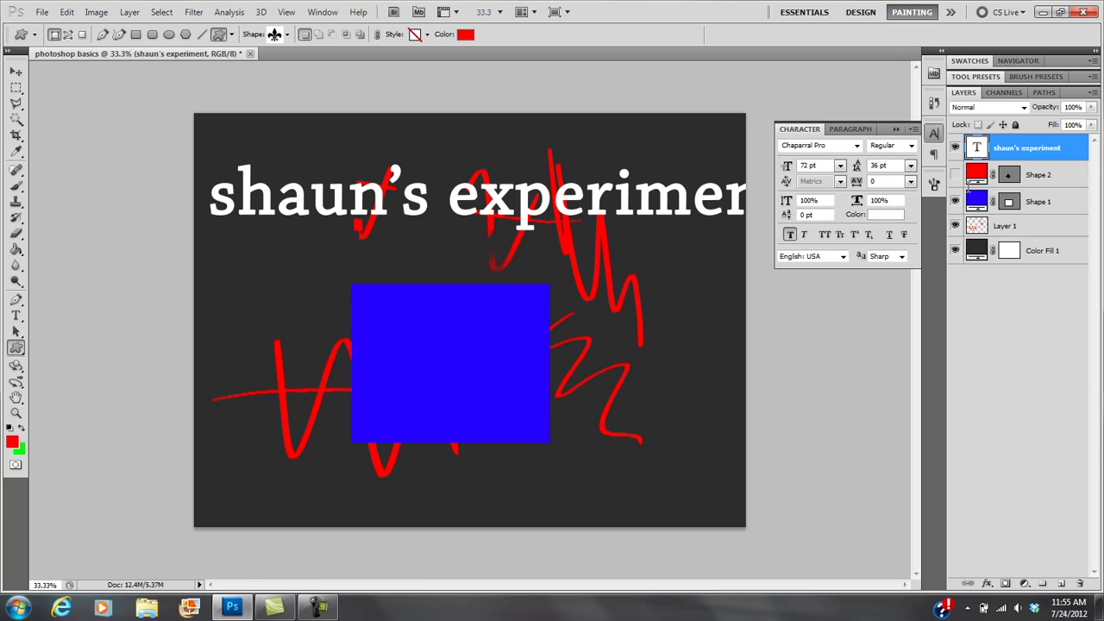
{"action": "key", "text": "alt+shift+bracketleft"}
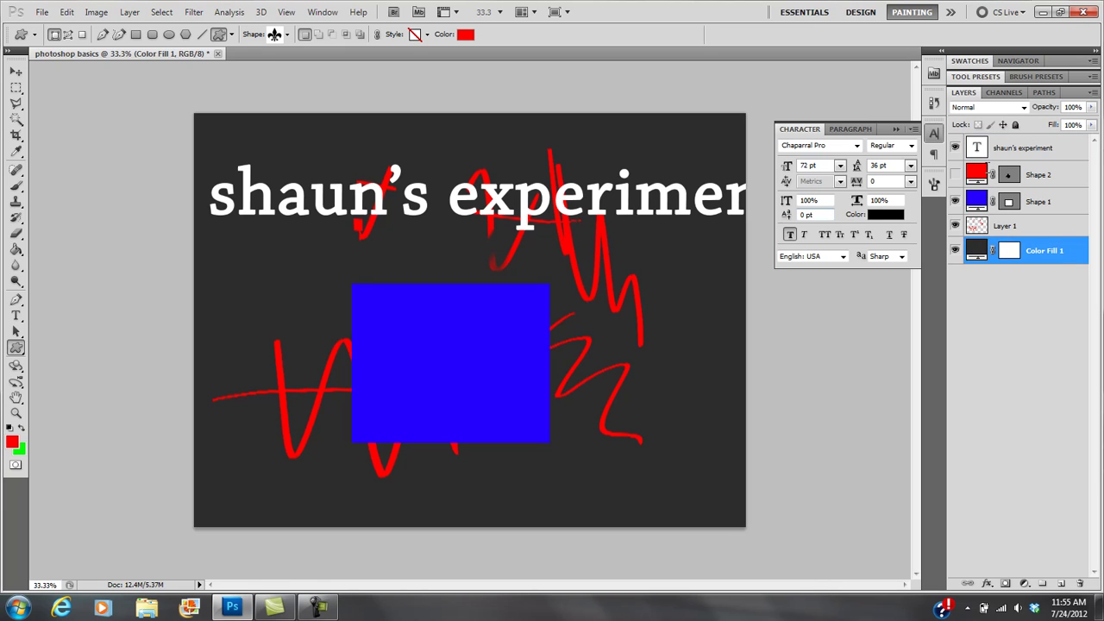
Step: Browse the Layer menu's New Fill Layer options without choosing, then activate Shape 1
{"action": "key", "text": "alt+l"}
{"action": "key", "text": "Down"}
{"action": "key", "text": "Down"}
{"action": "key", "text": "Down"}
{"action": "key", "text": "Down"}
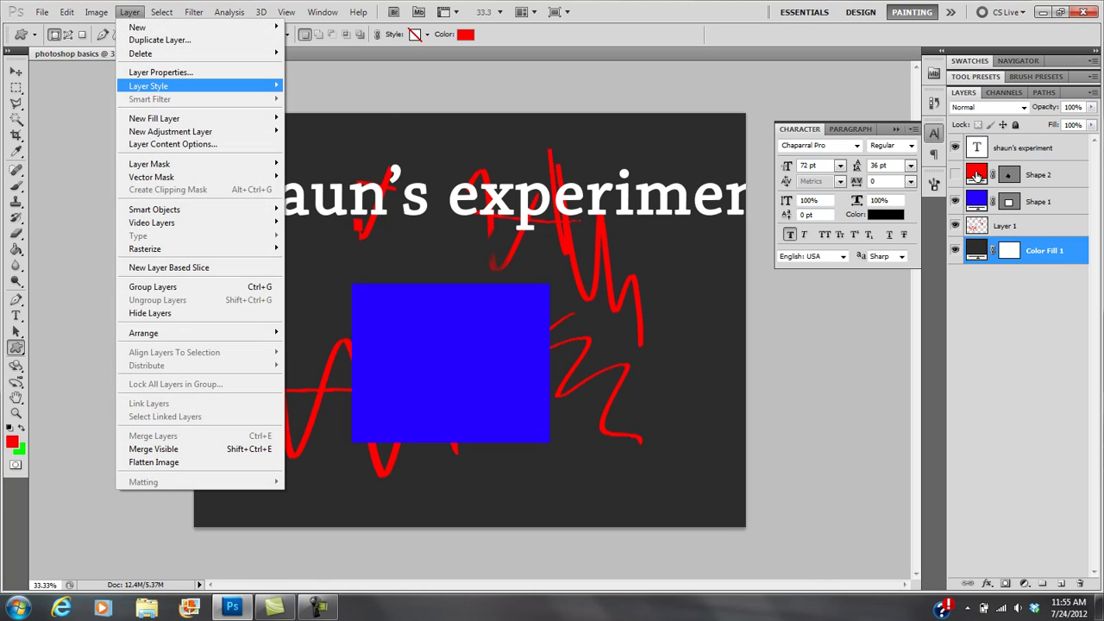
{"action": "key", "text": "Down"}
{"action": "key", "text": "Right"}
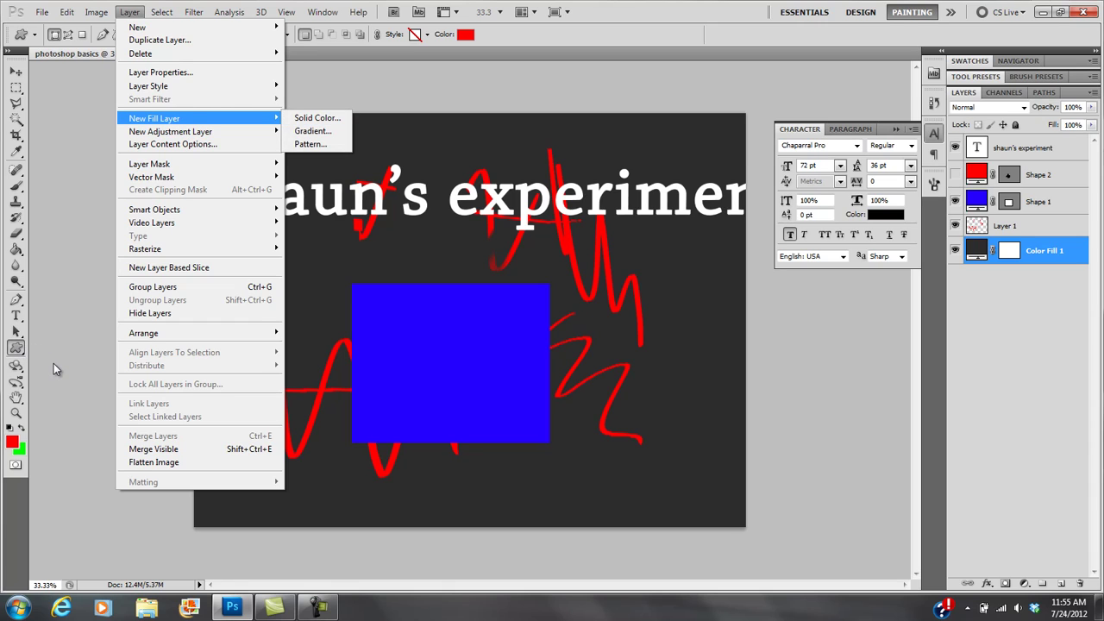
{"action": "key", "text": "Escape"}
{"action": "key", "text": "Escape"}
{"action": "key", "text": "alt+bracketright"}
{"action": "key", "text": "alt+bracketright"}
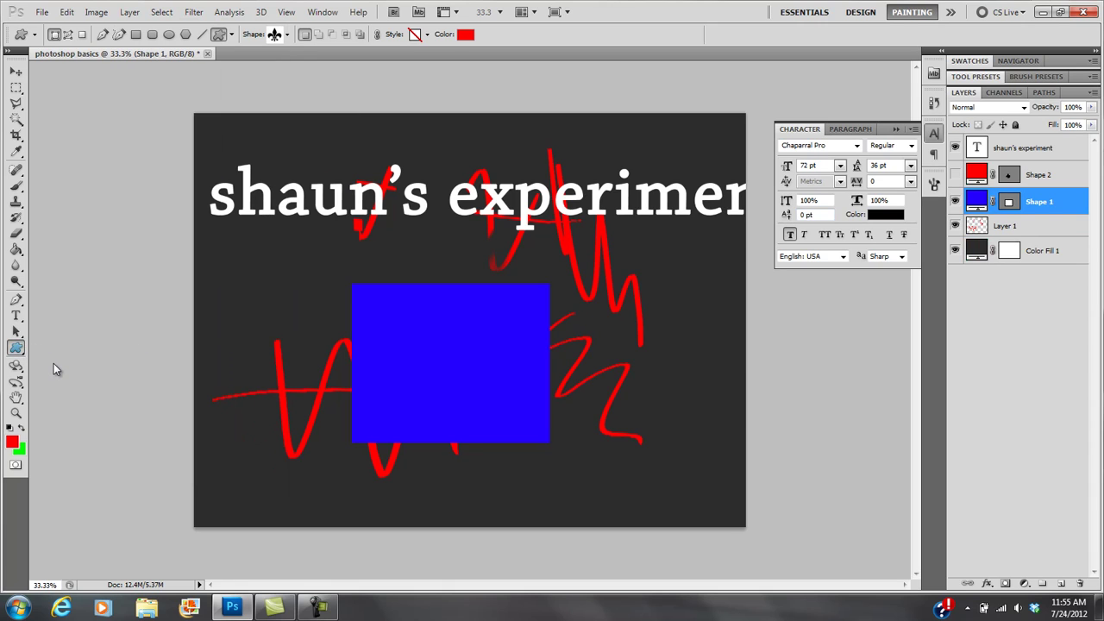
Step: Draw a smaller red fleur-de-lis custom shape centred on the blue rectangle
{"action": "right_click", "coordinate": [16, 348]}
{"action": "left_click", "coordinate": [69, 350]}
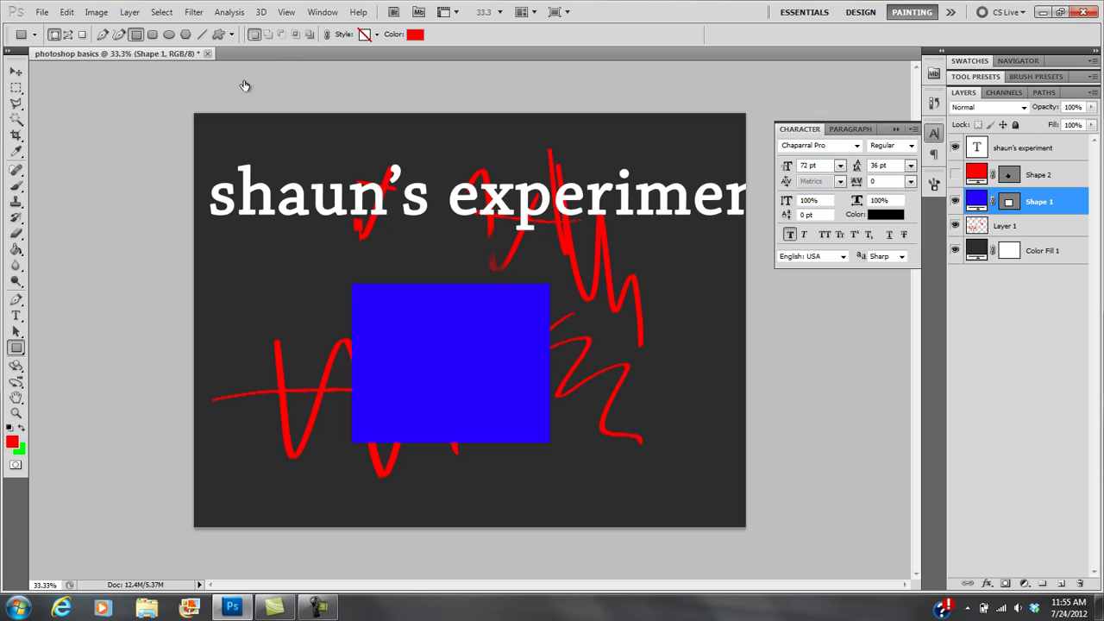
{"action": "key", "text": "shift+u"}
{"action": "key", "text": "shift+u"}
{"action": "key", "text": "shift+u"}
{"action": "key", "text": "shift+u"}
{"action": "key", "text": "shift+u"}
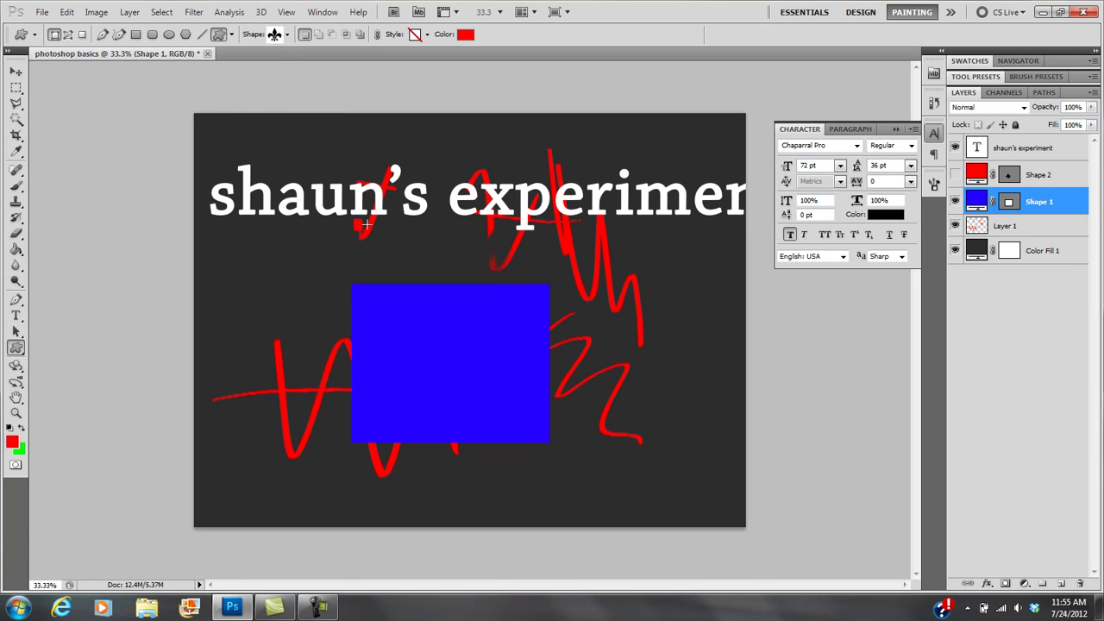
{"action": "key", "text": "Return"}
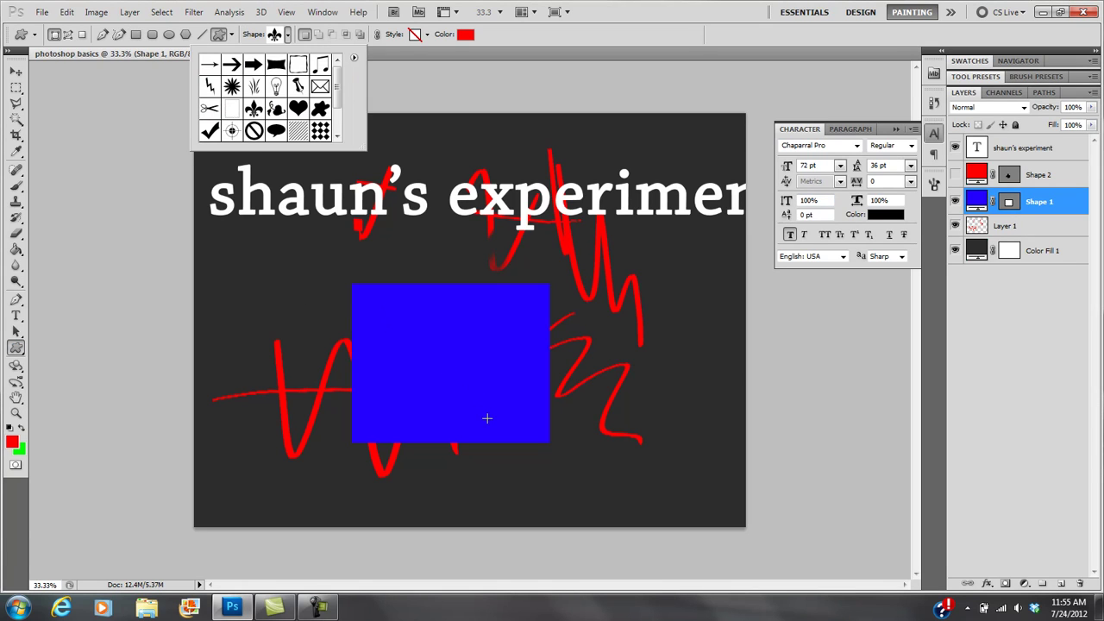
{"action": "left_click", "coordinate": [448, 386]}
{"action": "left_click_drag", "start_coordinate": [414, 310], "coordinate": [483, 397]}
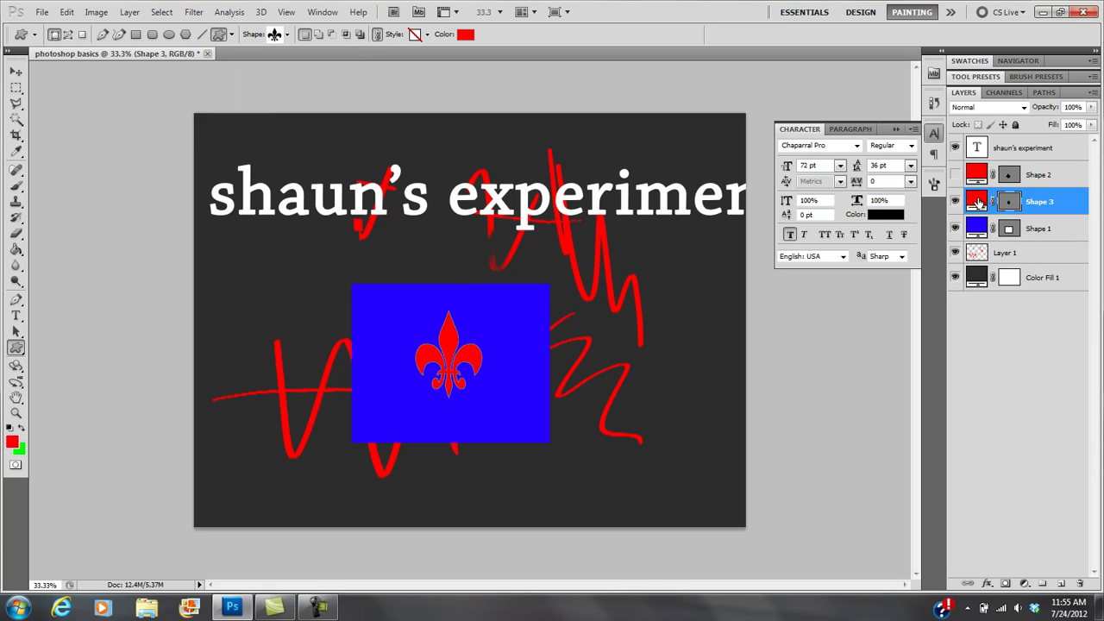
Step: Select Layer 1 and nudge the red scribbles slightly right and up with the Move tool
{"action": "left_click", "coordinate": [986, 159]}
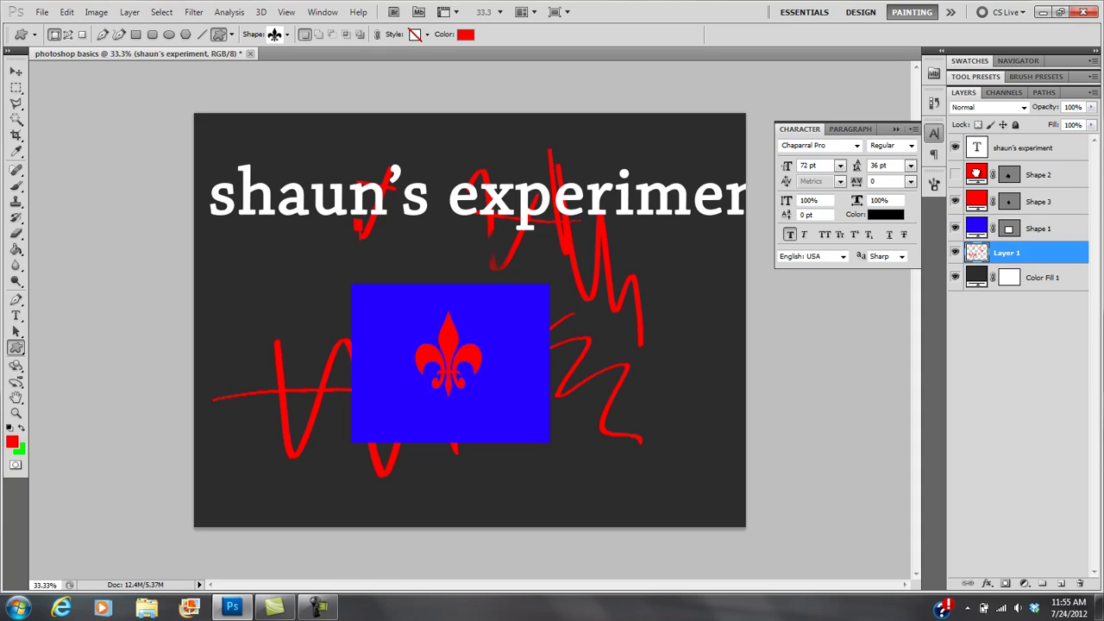
{"action": "left_click", "coordinate": [978, 253]}
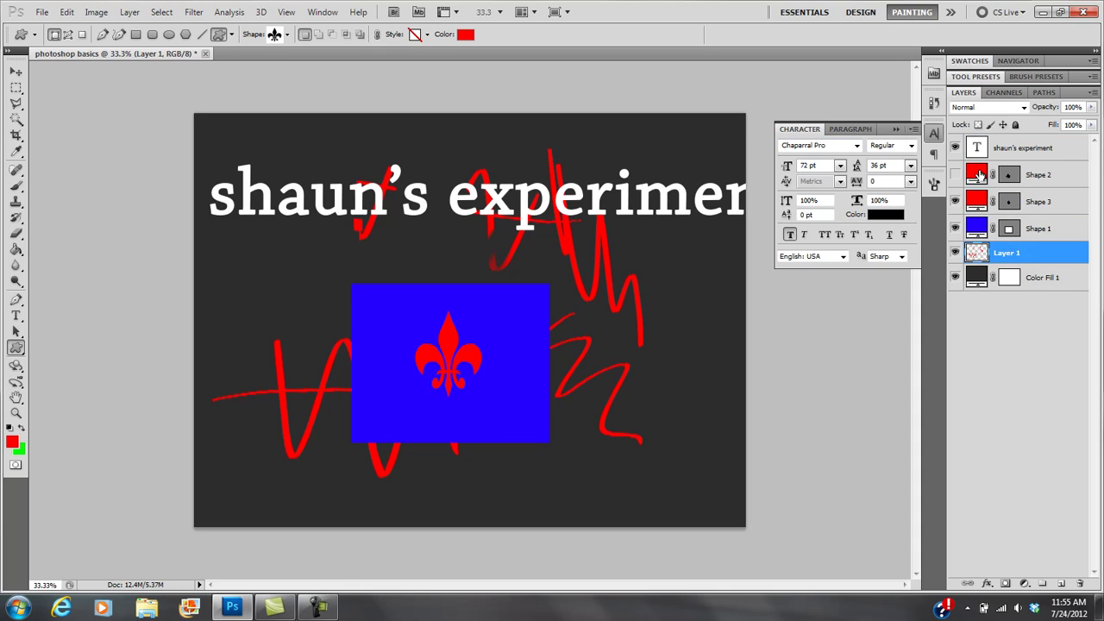
{"action": "key", "text": "v"}
{"action": "key", "text": "shift+Down"}
{"action": "key", "text": "shift+Down"}
{"action": "key", "text": "shift+Down"}
{"action": "key", "text": "shift+Down"}
{"action": "key", "text": "shift+Down"}
{"action": "key", "text": "shift+Right"}
{"action": "key", "text": "shift+Right"}
{"action": "key", "text": "shift+Right"}
{"action": "key", "text": "shift+Right"}
{"action": "key", "text": "shift+Left"}
{"action": "key", "text": "shift+Left"}
{"action": "key", "text": "shift+Left"}
{"action": "key", "text": "shift+Left"}
{"action": "key", "text": "shift+Left"}
{"action": "key", "text": "shift+Up"}
{"action": "key", "text": "shift+Up"}
{"action": "key", "text": "shift+Up"}
{"action": "key", "text": "shift+Right"}
{"action": "key", "text": "shift+Right"}
{"action": "key", "text": "shift+Right"}
{"action": "key", "text": "shift+Right"}
{"action": "key", "text": "shift+Up"}
{"action": "key", "text": "shift+Up"}
{"action": "key", "text": "shift+Up"}
{"action": "key", "text": "shift+Up"}
{"action": "key", "text": "shift+Up"}
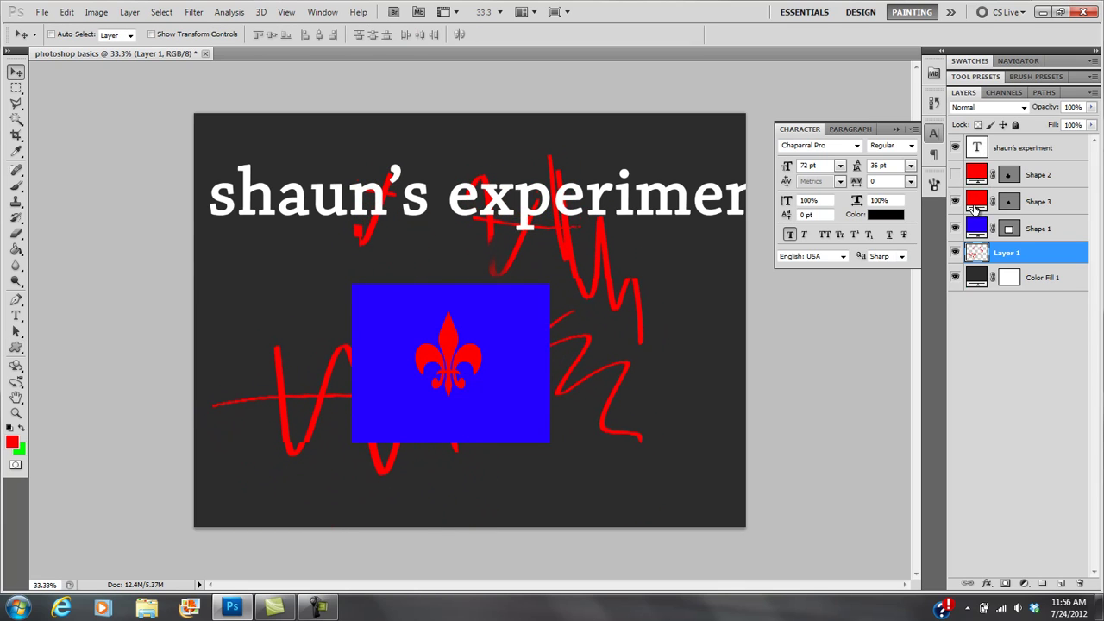
{"action": "key", "text": "shift+Down"}
{"action": "key", "text": "shift+Down"}
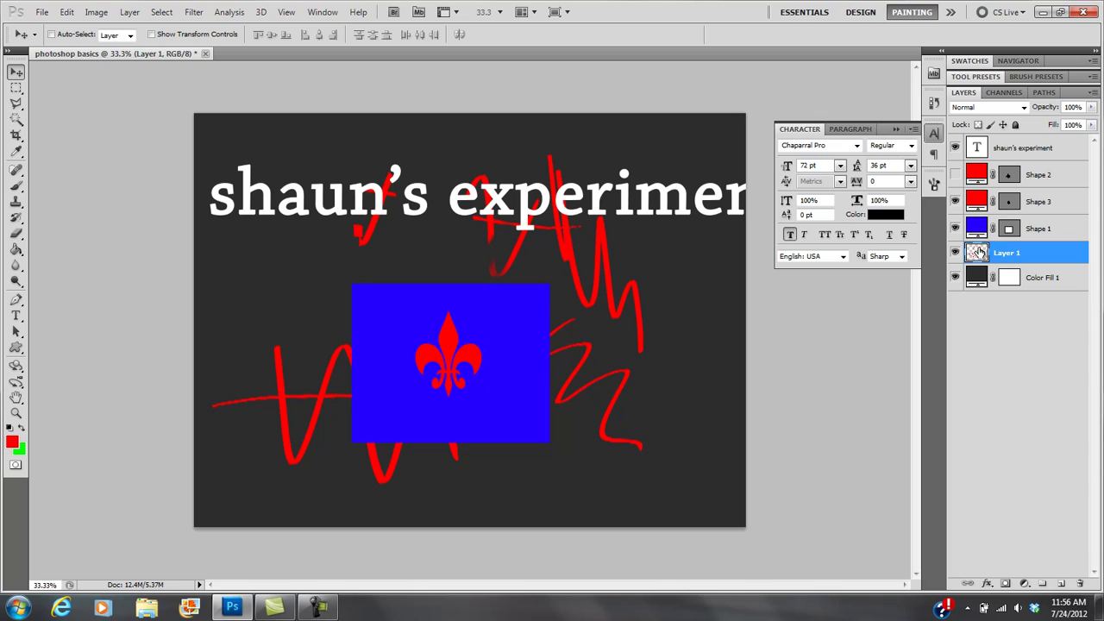